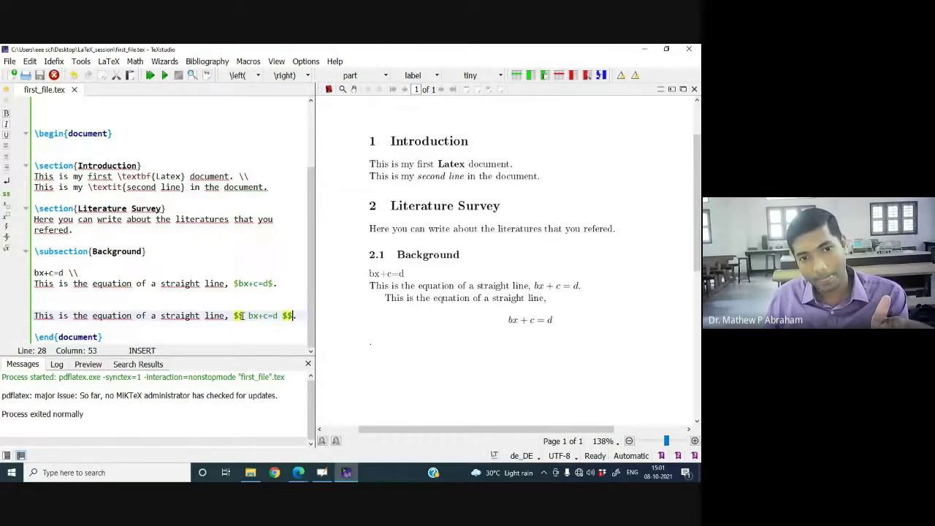
# Insert ax^2+ before bx+c=d in the double-dollar display equation on the last text line
pyautogui.moveTo(240, 316)
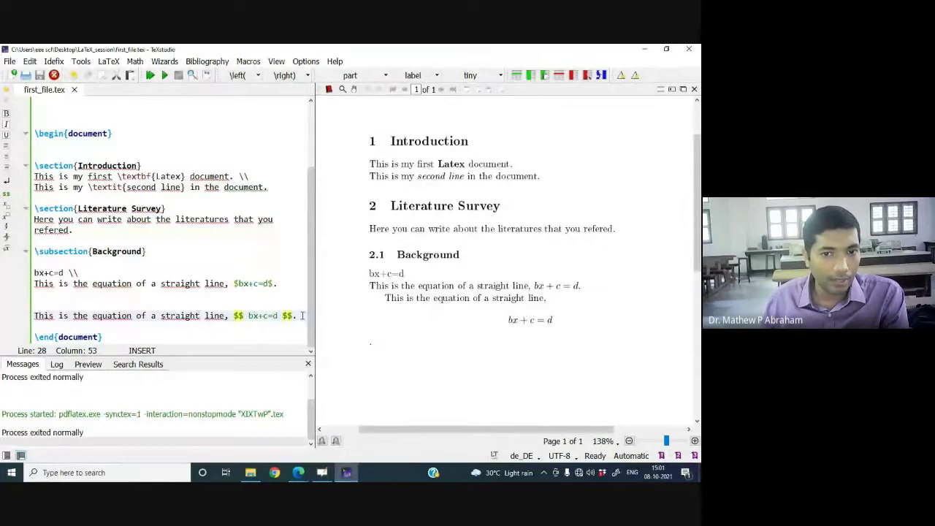
pyautogui.click(244, 316)
pyautogui.write('a ')
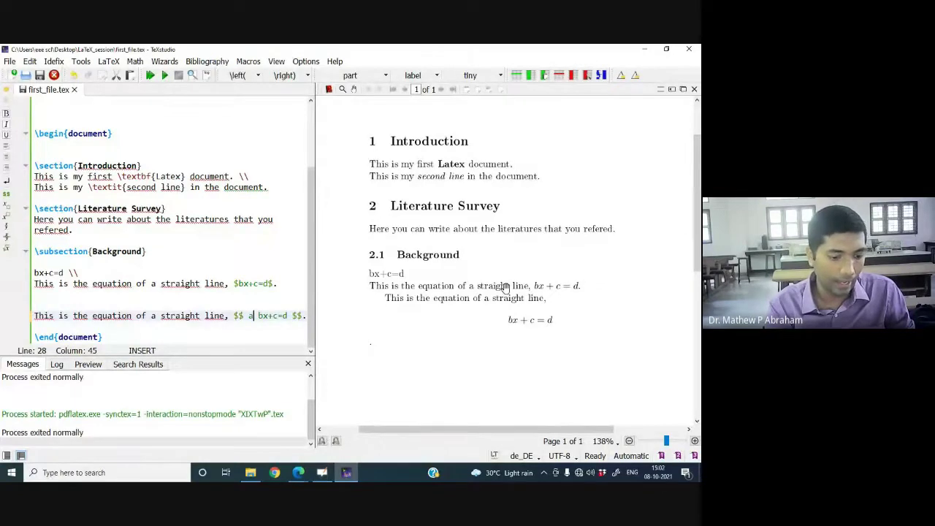
pyautogui.write('x^2')
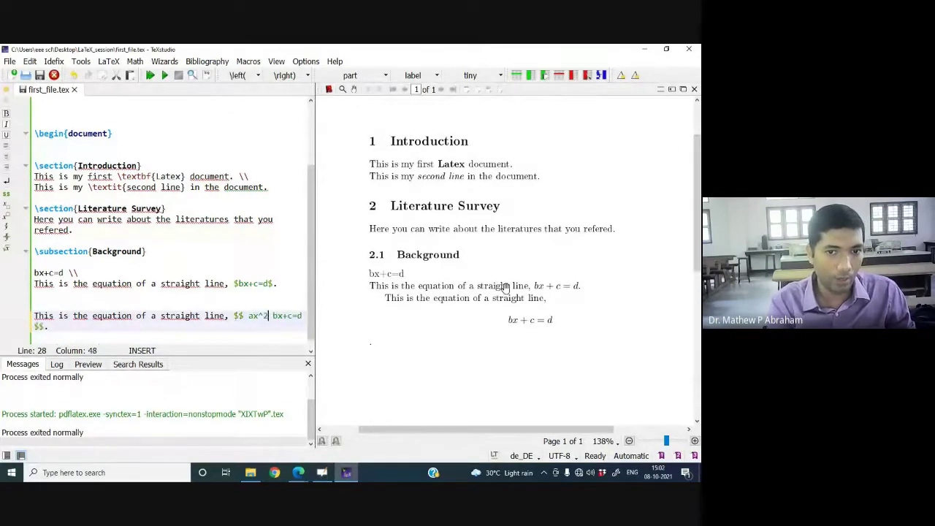
pyautogui.write('+')
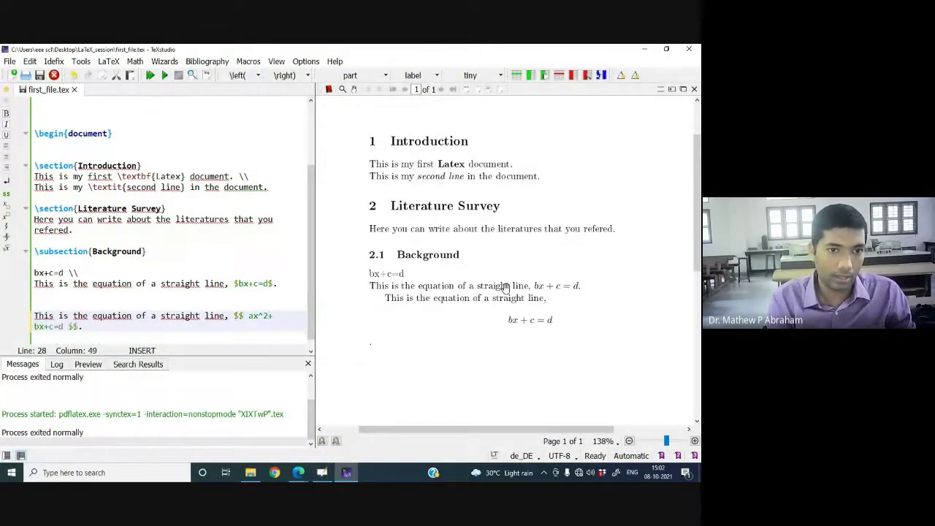
pyautogui.press('BackSpace')
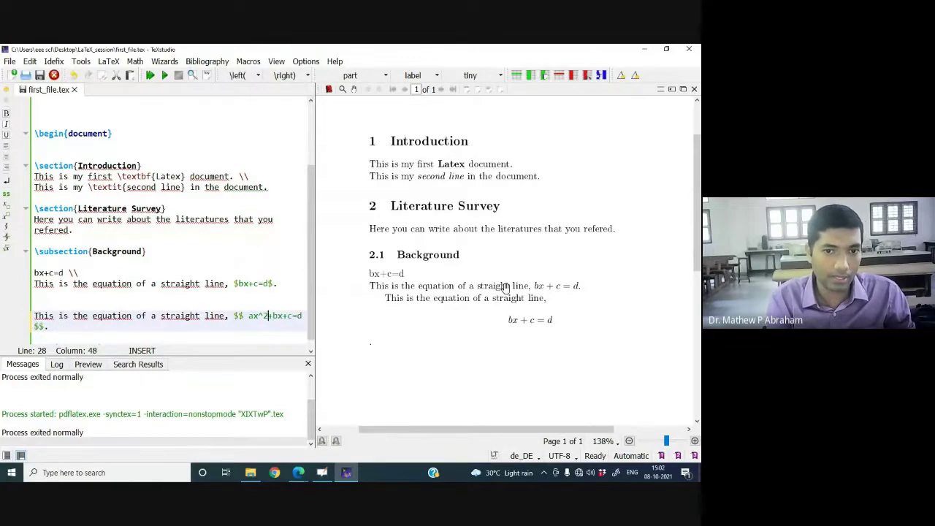
# Replace "the equation of a straight line" before the display equation with "a quadratic equation" and rebuild the PDF
pyautogui.press('Left')
pyautogui.press('Left')
pyautogui.press('Left')
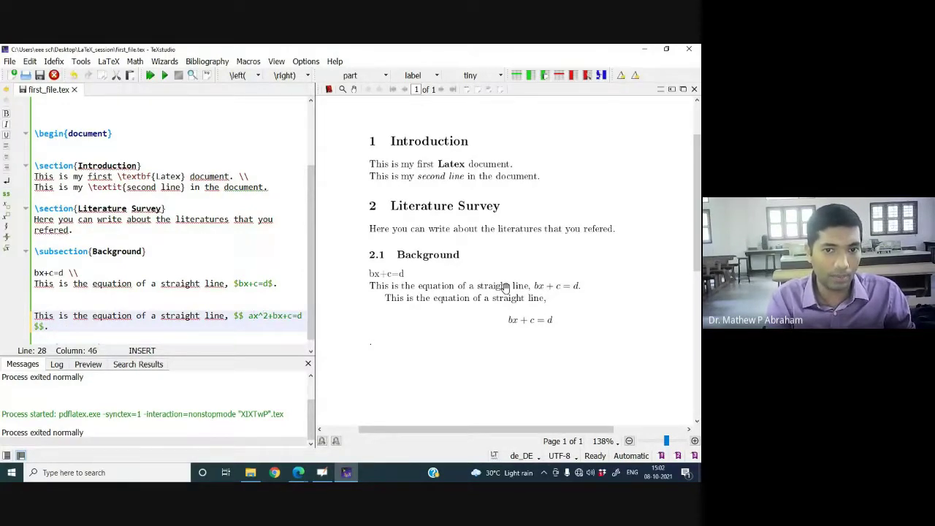
pyautogui.press('Right')
pyautogui.press('Right')
pyautogui.press('Right')
pyautogui.press('Right')
pyautogui.press('Right')
pyautogui.press('Right')
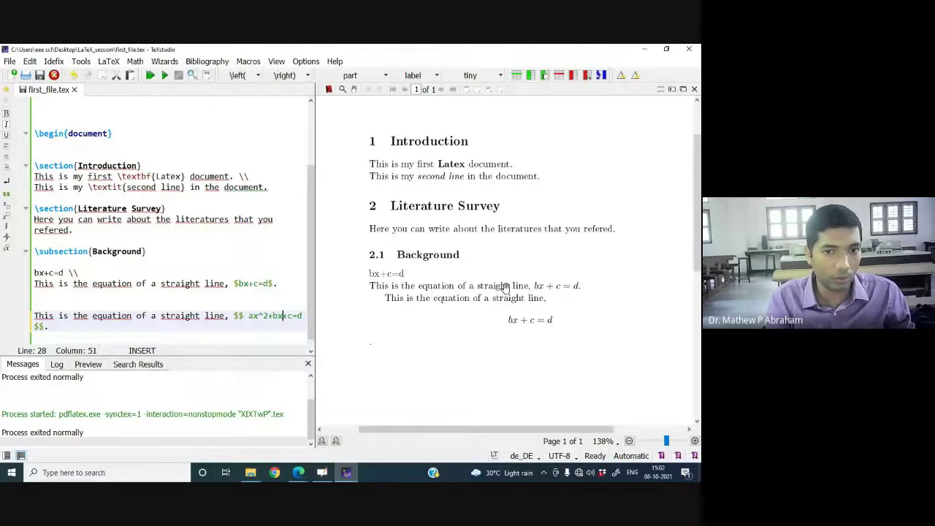
pyautogui.press('Left')
pyautogui.press('Left')
pyautogui.press('Up')
pyautogui.press('Up')
pyautogui.press('Down')
pyautogui.press('Down')
pyautogui.press('Down')
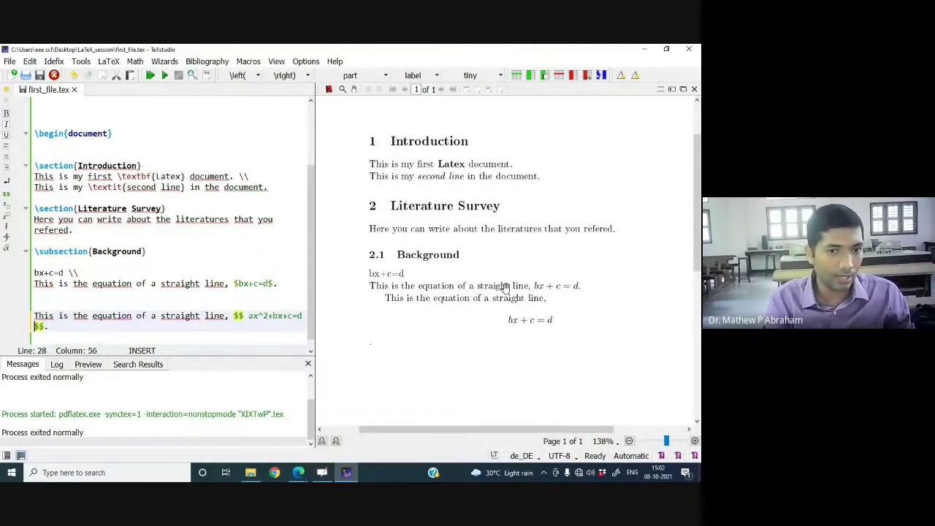
pyautogui.press('Up')
pyautogui.press('Right')
pyautogui.press('Right')
pyautogui.press('Right')
pyautogui.press('Right')
pyautogui.press('Right')
pyautogui.press('Right')
pyautogui.press('Right')
pyautogui.press('Right')
pyautogui.press('Right')
pyautogui.press('Right')
pyautogui.press('Right')
pyautogui.press('Right')
pyautogui.press('Right')
pyautogui.press('Right')
pyautogui.press('Right')
pyautogui.press('Right')
pyautogui.press('Right')
pyautogui.press('Right')
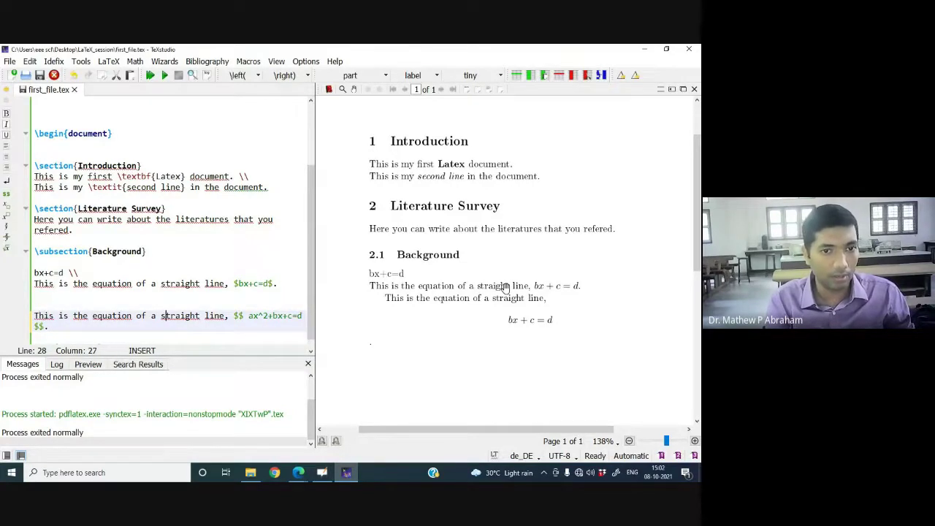
pyautogui.hotkey('shift', 'Left')
pyautogui.hotkey('shift', 'Left')
pyautogui.hotkey('shift', 'Left')
pyautogui.hotkey('shift', 'Left')
pyautogui.hotkey('shift', 'Left')
pyautogui.hotkey('shift', 'Left')
pyautogui.hotkey('shift', 'Left')
pyautogui.hotkey('shift', 'Left')
pyautogui.hotkey('shift', 'Left')
pyautogui.hotkey('shift', 'Left')
pyautogui.hotkey('shift', 'Left')
pyautogui.hotkey('shift', 'Left')
pyautogui.hotkey('shift', 'Left')
pyautogui.hotkey('shift', 'Left')
pyautogui.hotkey('shift', 'Left')
pyautogui.hotkey('shift', 'Left')
pyautogui.hotkey('shift', 'Left')
pyautogui.hotkey('shift', 'Left')
pyautogui.hotkey('shift', 'Left')
pyautogui.hotkey('shift', 'Left')
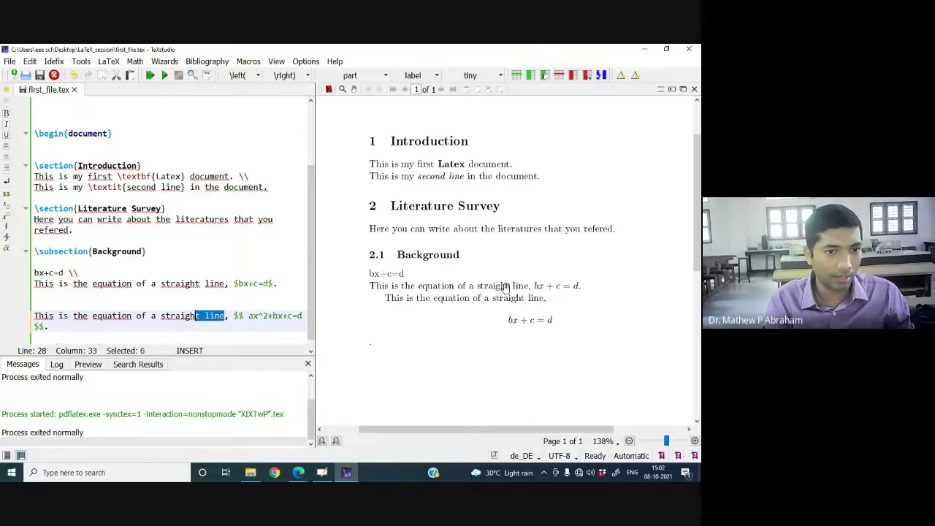
pyautogui.hotkey('shift', 'Left')
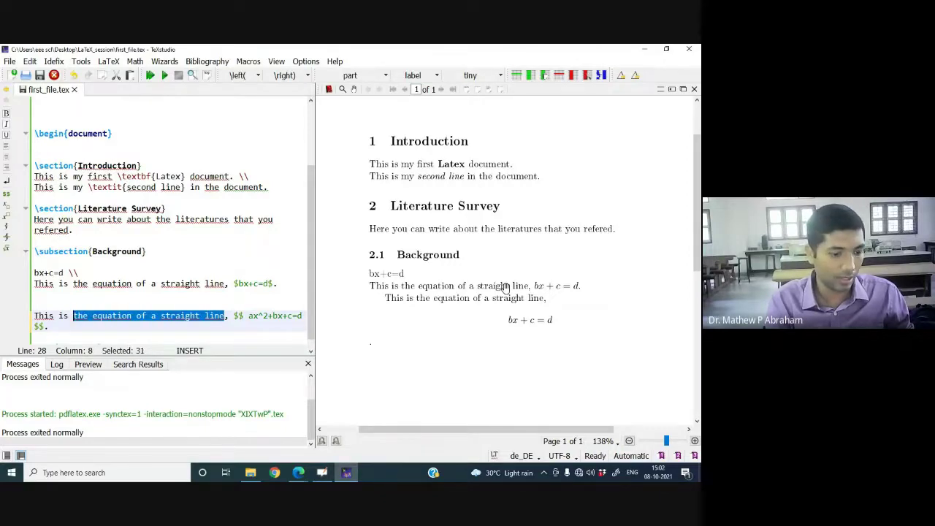
pyautogui.write('a qua')
pyautogui.write('dratic ')
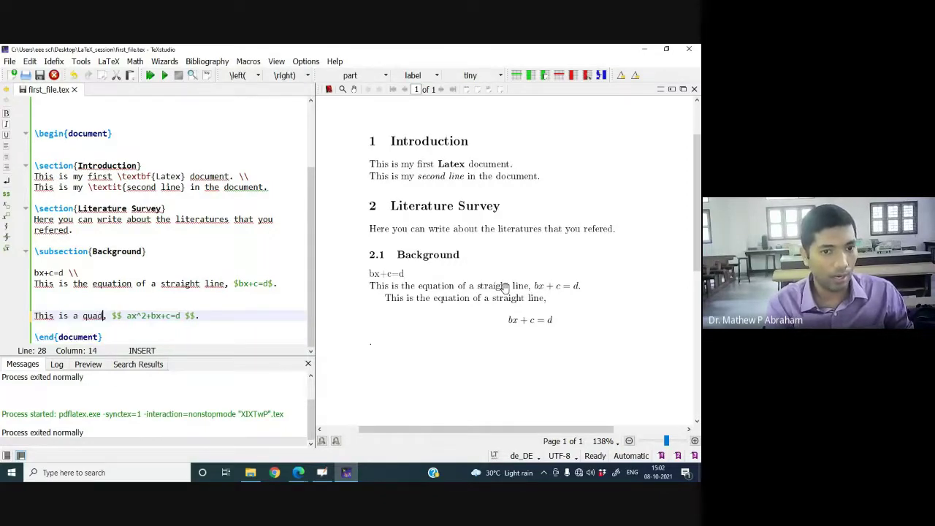
pyautogui.write('ea')
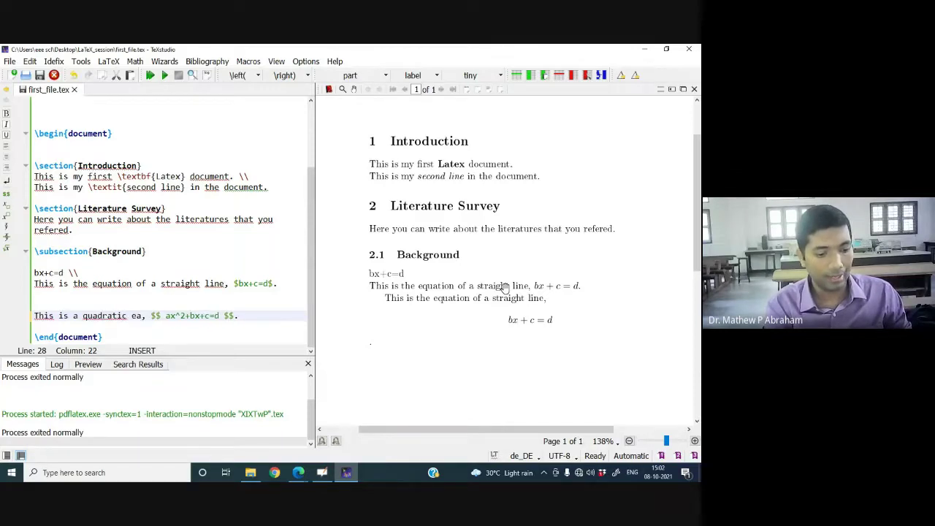
pyautogui.press('BackSpace')
pyautogui.write('quation')
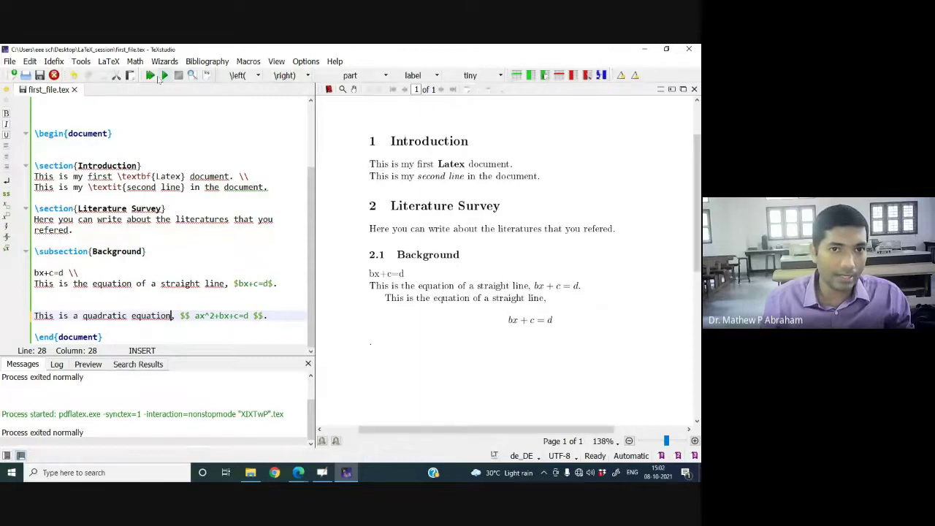
pyautogui.click(151, 76)
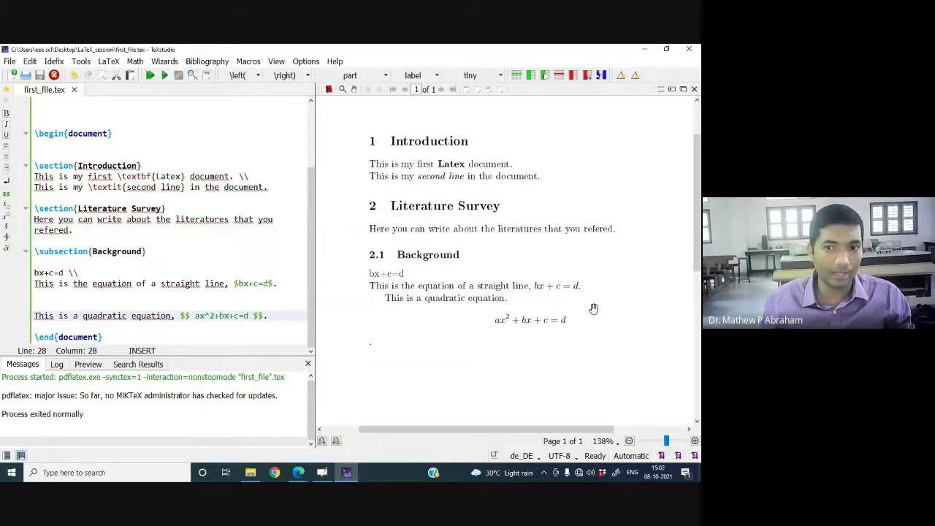
pyautogui.scroll(-1, 570, 304)
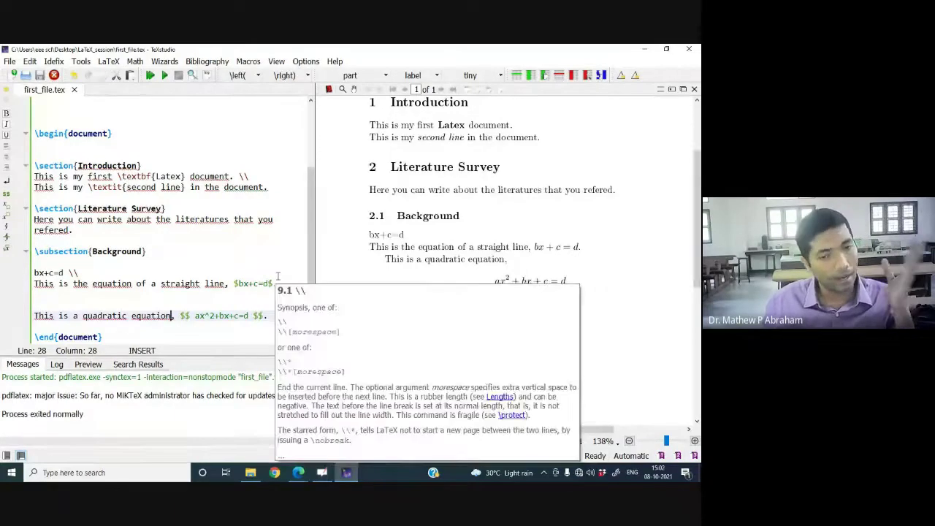
# Insert an equation environment on a new line below the quadratic equation sentence and clear its placeholder content
pyautogui.moveTo(291, 313)
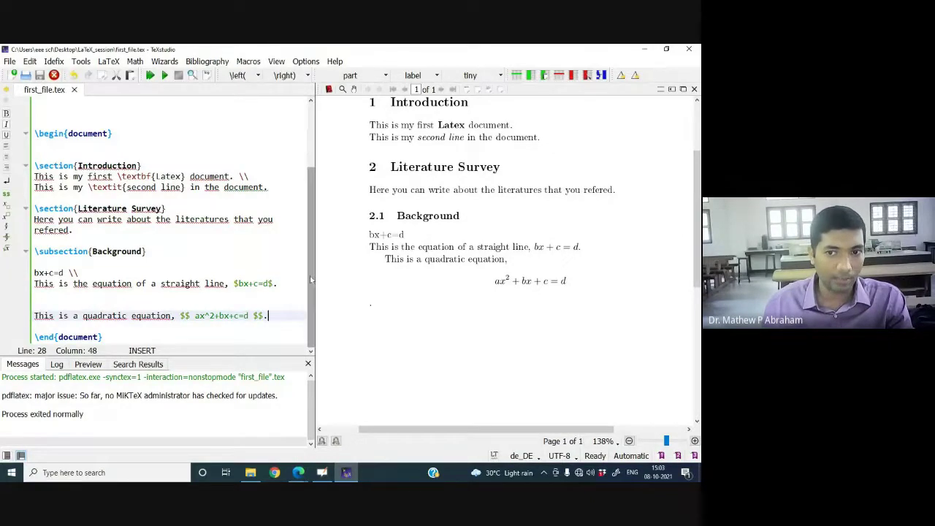
pyautogui.moveTo(307, 280)
pyautogui.press('Return')
pyautogui.press('Return')
pyautogui.press('Return')
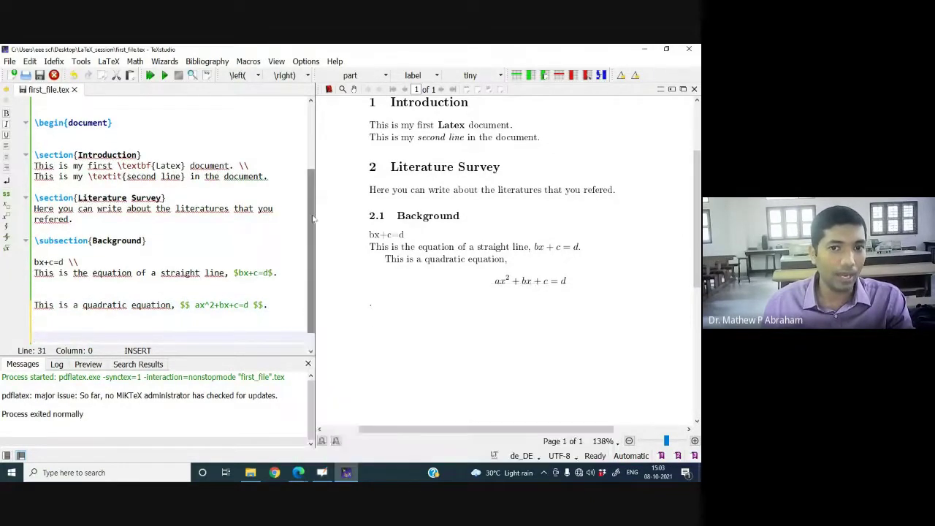
pyautogui.press('Return')
pyautogui.click(46, 309)
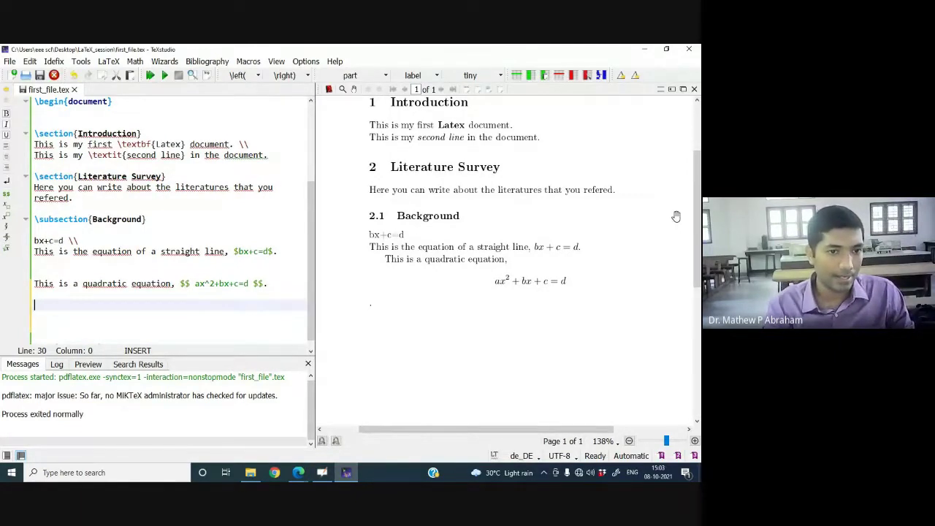
pyautogui.write('\x08egin')
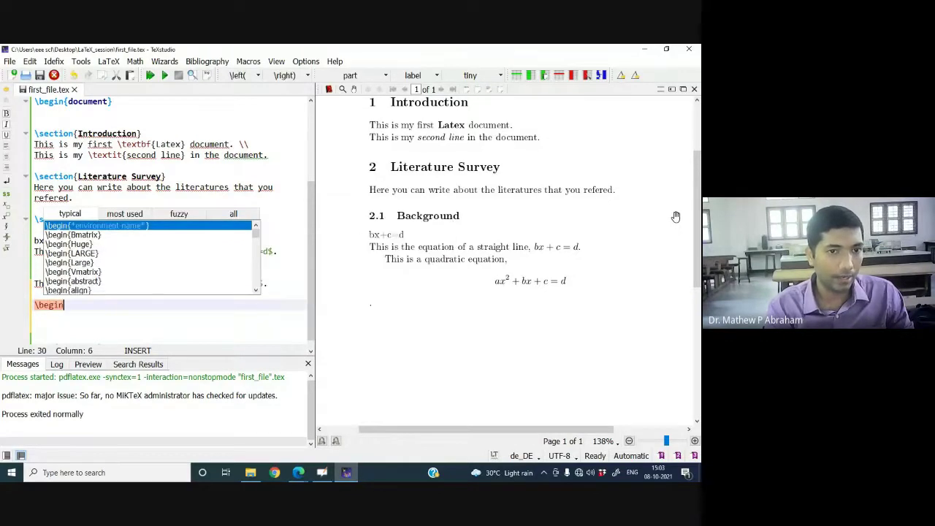
pyautogui.write('{')
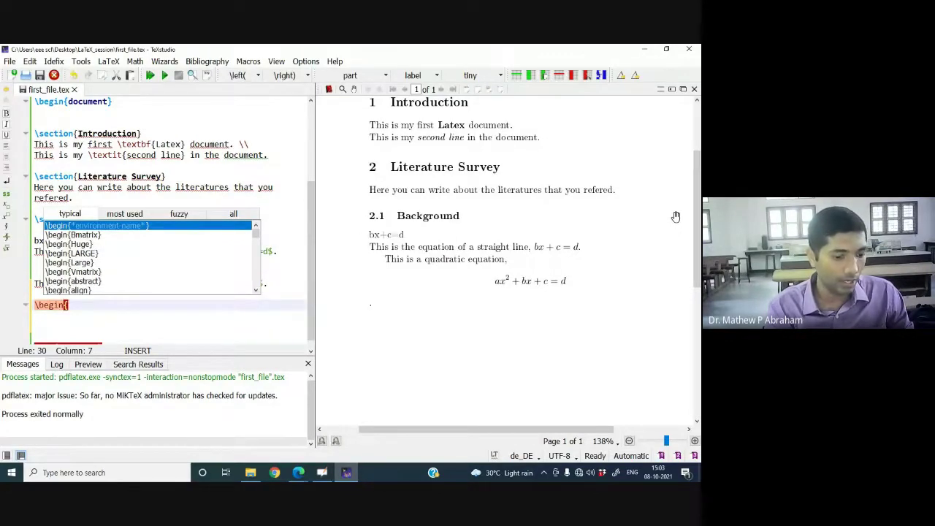
pyautogui.write('equation')
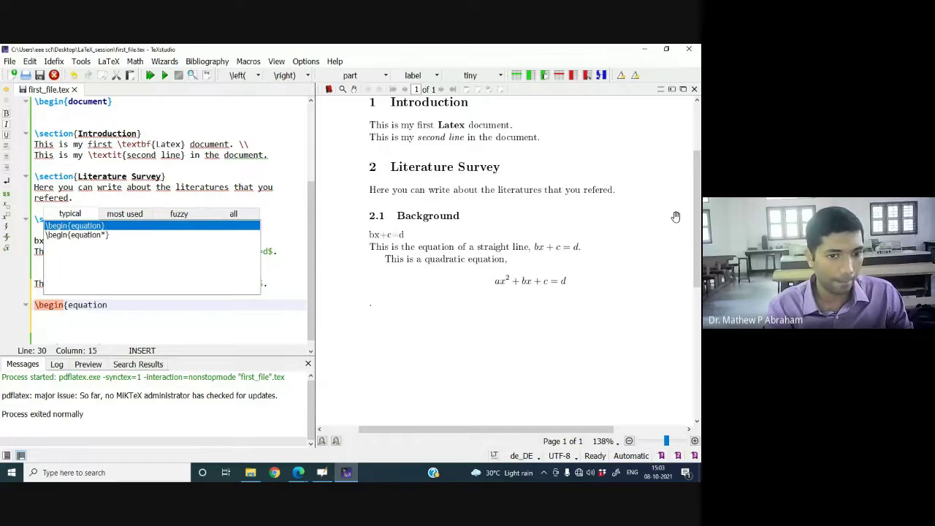
pyautogui.write('}')
pyautogui.press('Return')
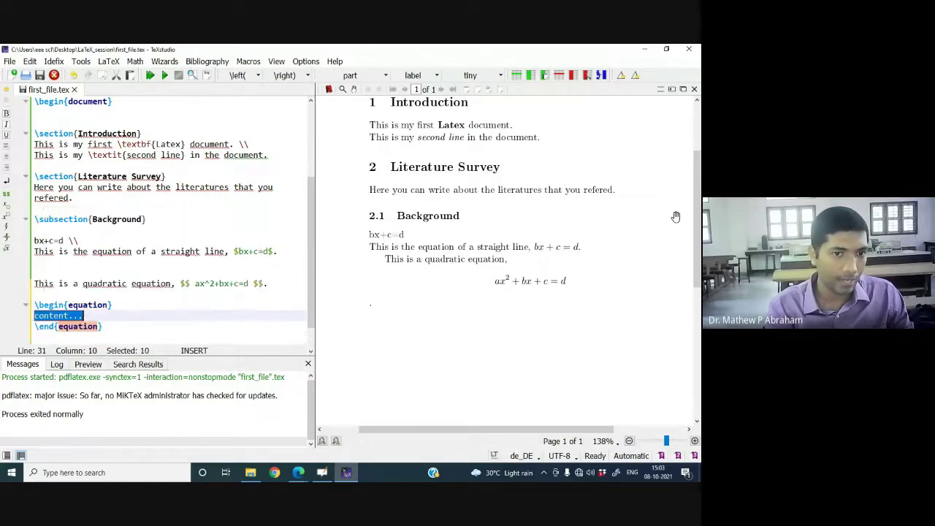
pyautogui.press('Return')
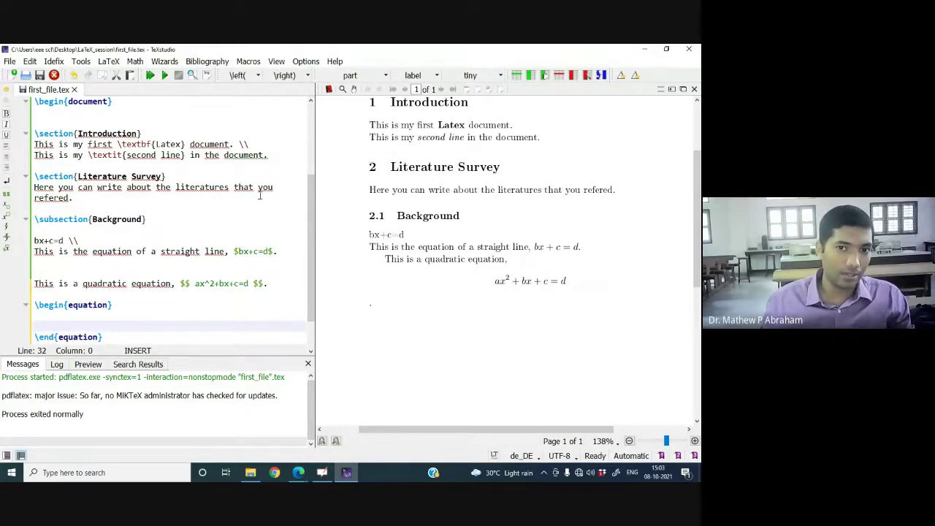
# Copy ax^2+bx+c=d from the quadratic sentence into the equation environment and build the PDF
pyautogui.scroll(-1, 310, 258)
pyautogui.scroll(-1, 311, 258)
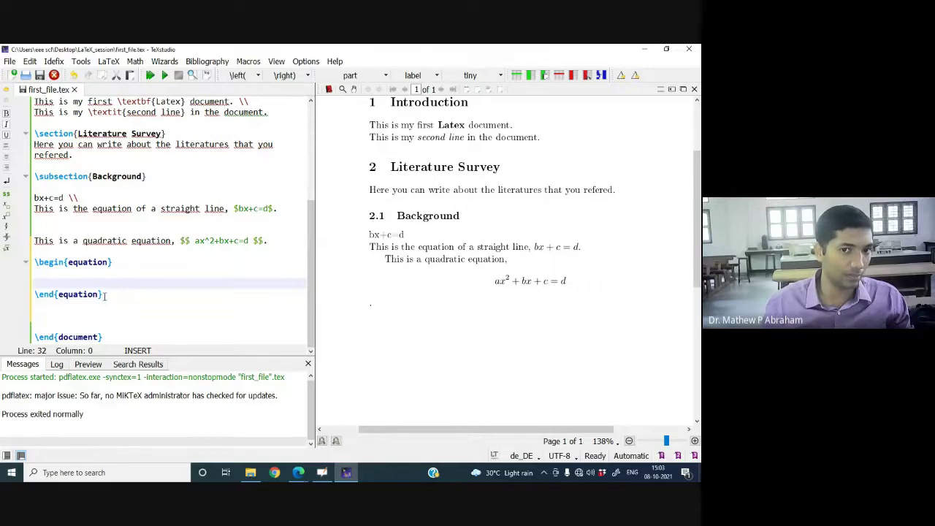
pyautogui.moveTo(196, 240); pyautogui.dragTo(249, 242)
pyautogui.hotkey('ctrl', 'c')
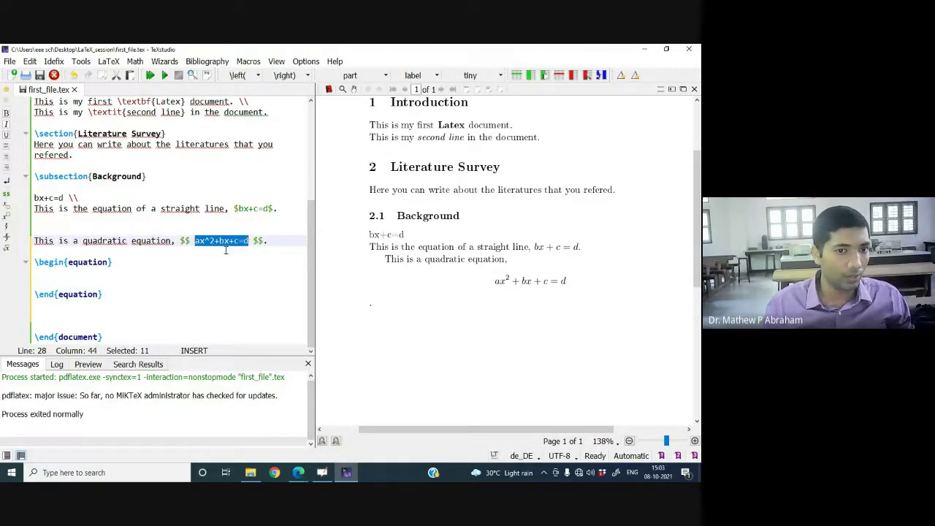
pyautogui.click(42, 276)
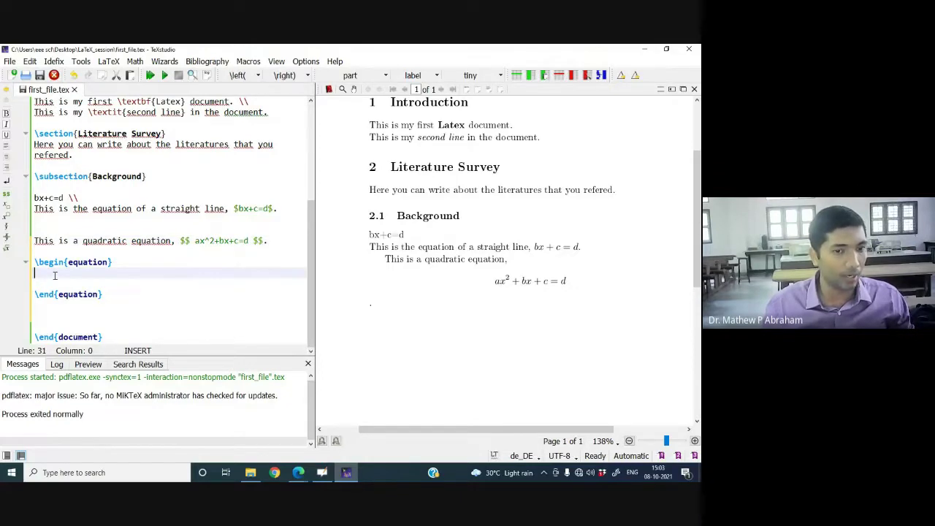
pyautogui.hotkey('ctrl', 'v')
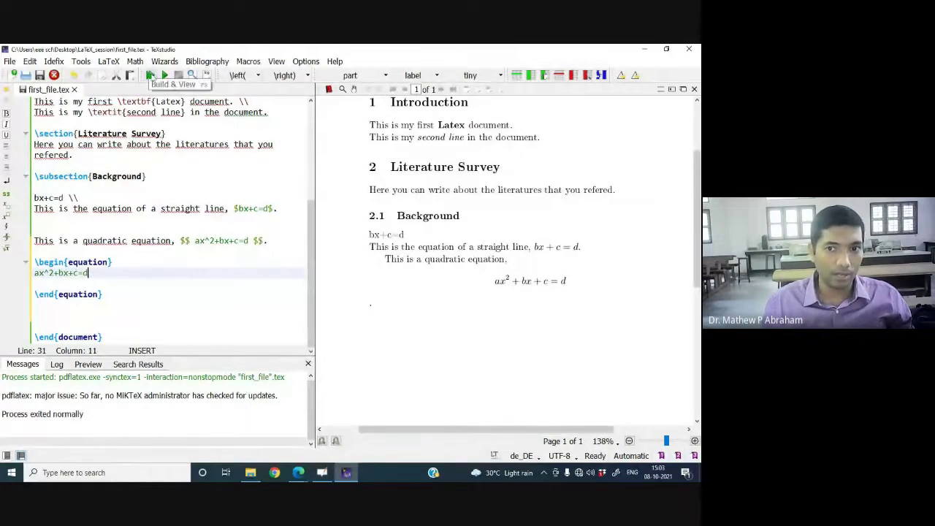
pyautogui.click(151, 76)
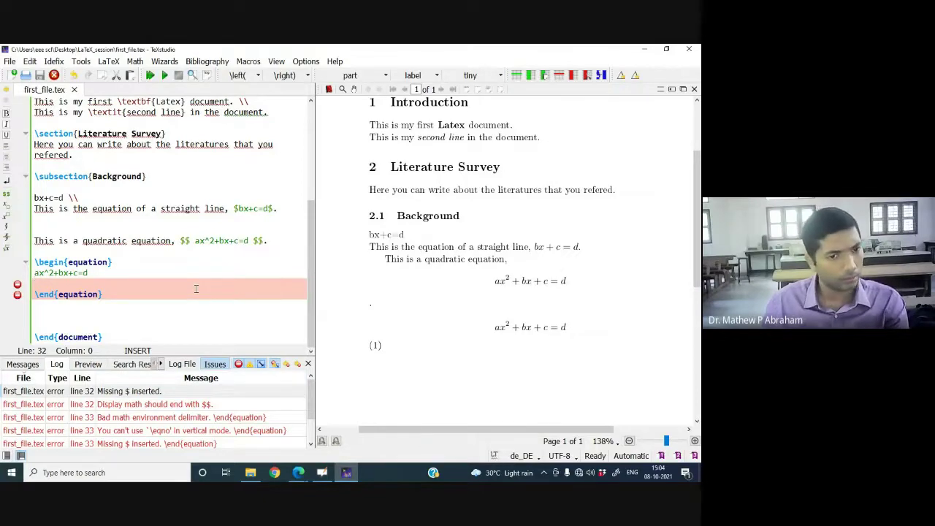
# Remove the blank line before the end of the equation environment and rebuild the PDF
pyautogui.press('BackSpace')
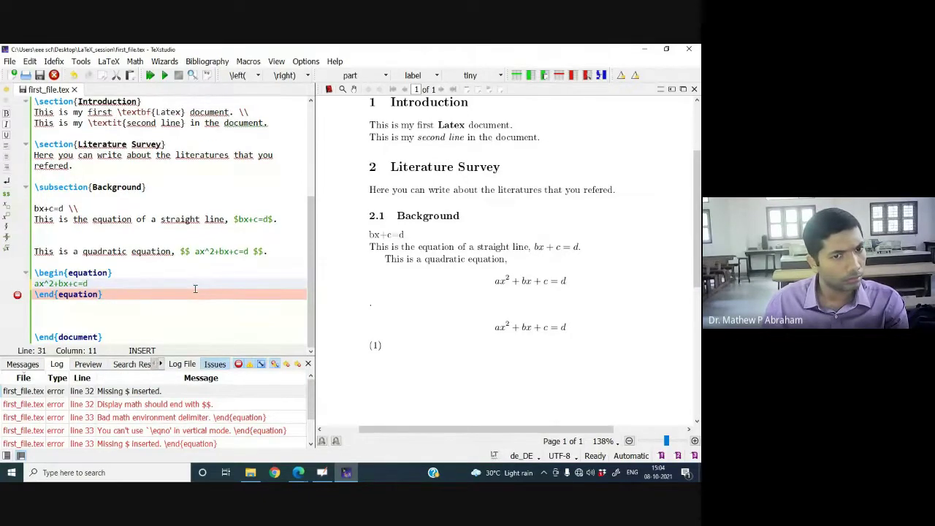
pyautogui.click(149, 76)
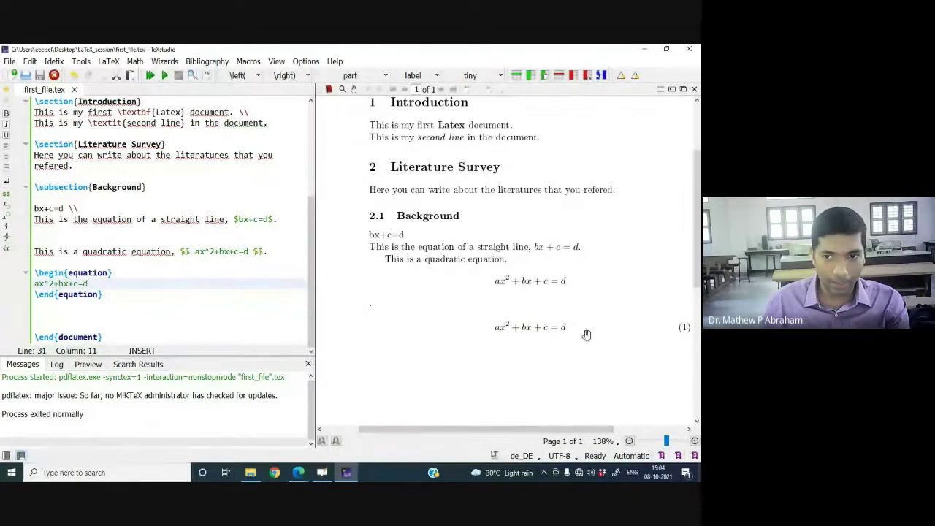
pyautogui.moveTo(496, 432); pyautogui.dragTo(501, 431)
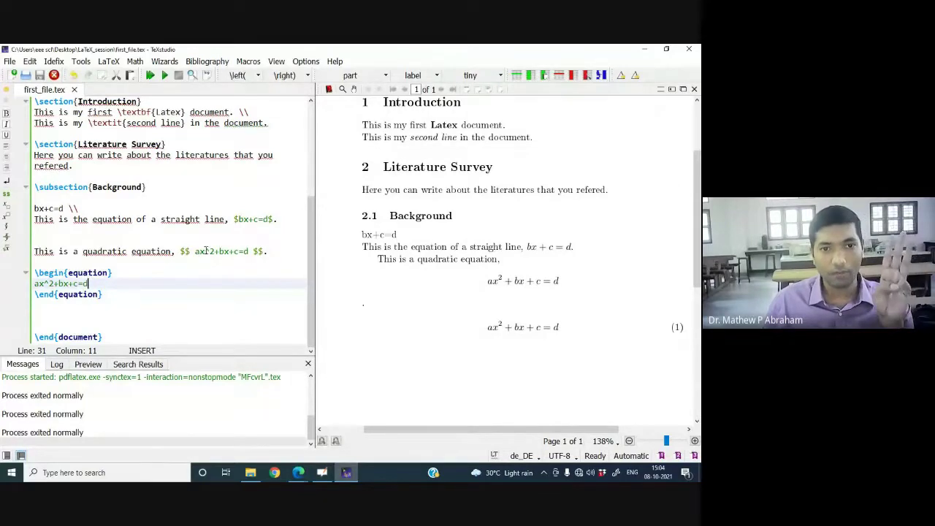
pyautogui.click(236, 219)
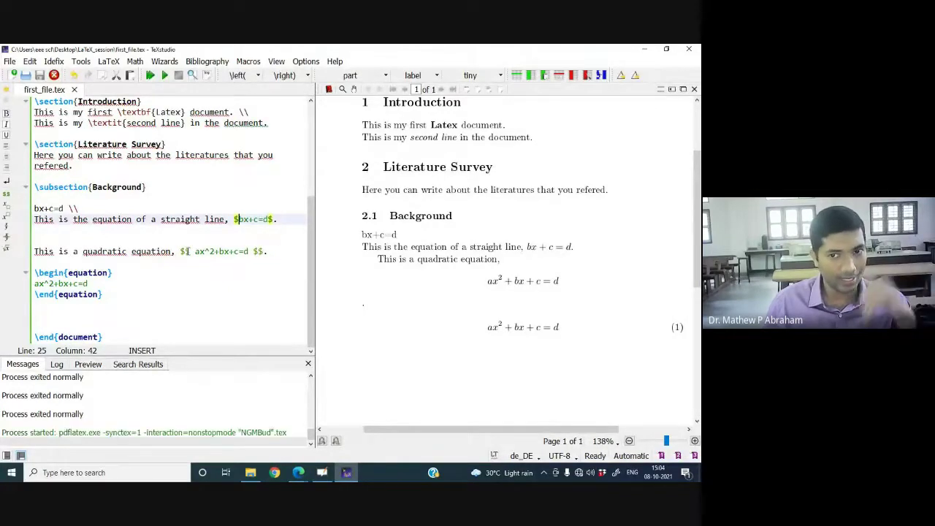
pyautogui.moveTo(192, 251)
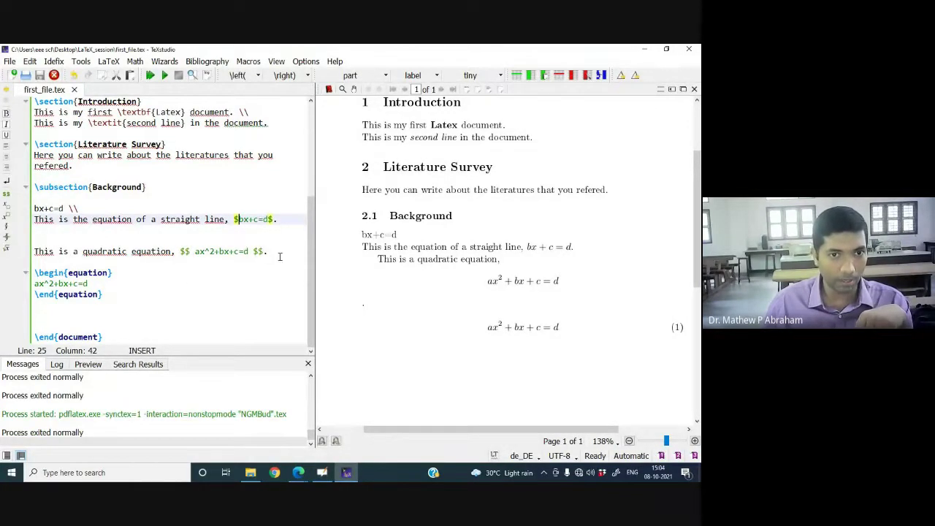
pyautogui.moveTo(60, 278)
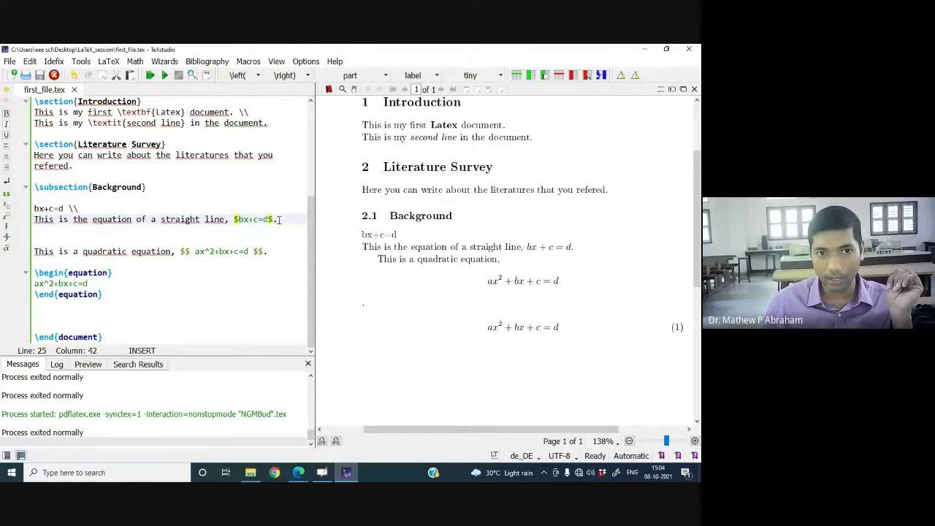
# Switch to the OpenBoard whiteboard and add a blank page after the math mode notes
pyautogui.moveTo(270, 220)
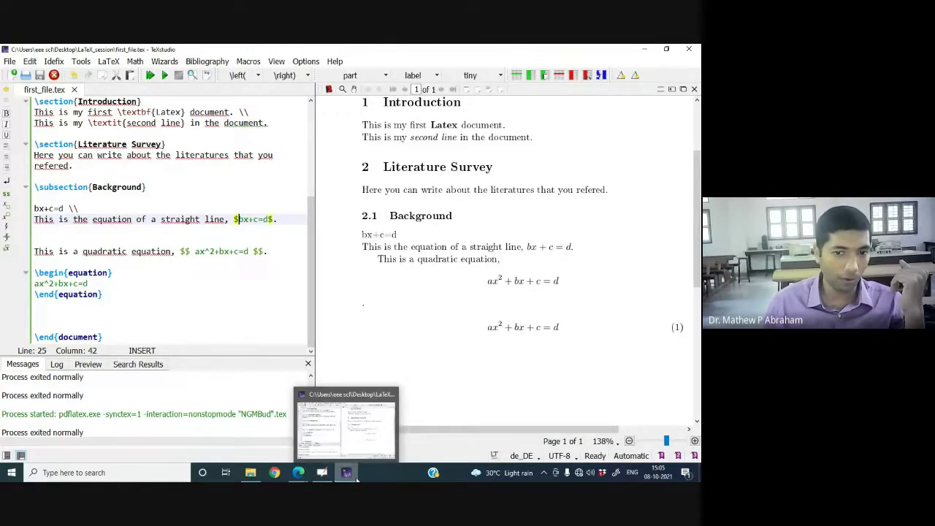
pyautogui.click(321, 431)
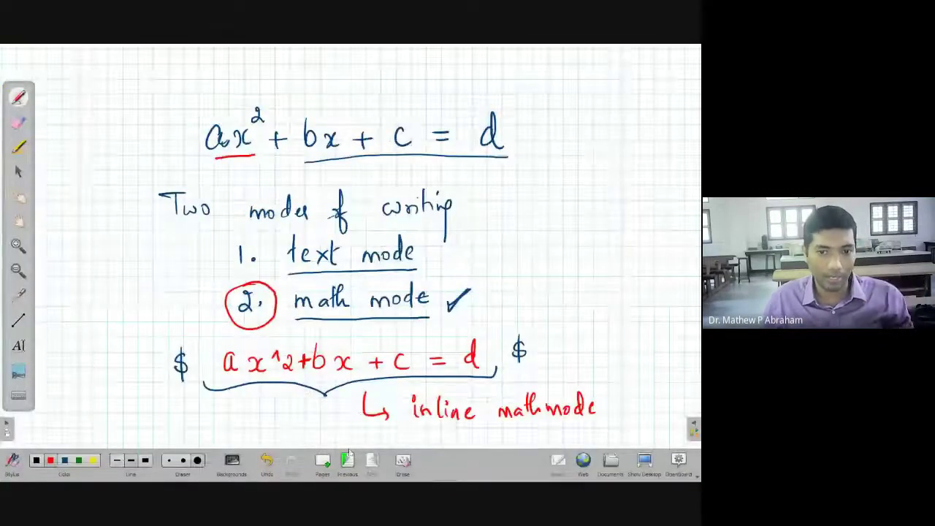
pyautogui.click(324, 461)
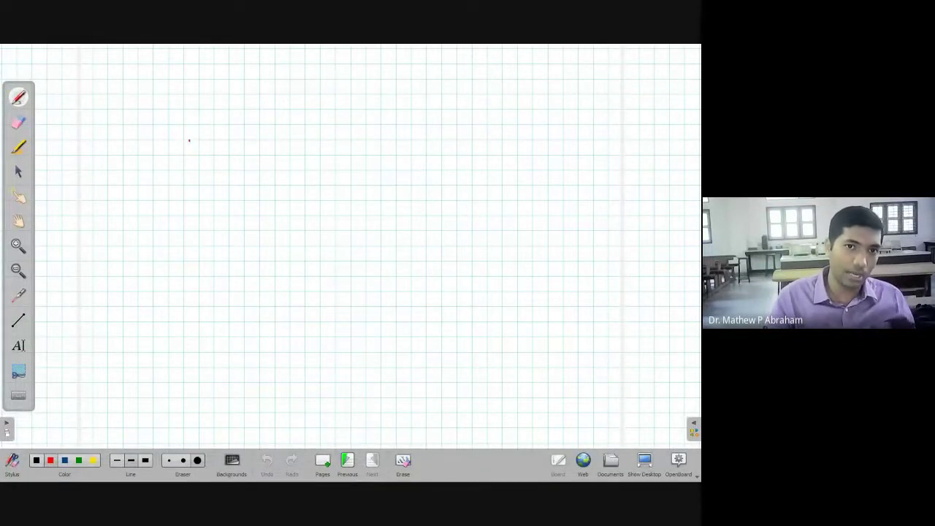
# Handwrite the differential equation d²y/dt² + 2y(t) = in red on the upper part of the page and start its right-hand side
pyautogui.moveTo(190, 141); pyautogui.dragTo(192, 151)
pyautogui.moveTo(190, 112); pyautogui.dragTo(210, 141)
pyautogui.moveTo(217, 132)
pyautogui.mouseDown()
pyautogui.moveTo(211, 160)
pyautogui.moveTo(222, 156)
pyautogui.moveTo(194, 191)
pyautogui.mouseUp()
pyautogui.moveTo(202, 173)
pyautogui.mouseDown()
pyautogui.moveTo(202, 191)
pyautogui.moveTo(208, 178)
pyautogui.mouseUp()
pyautogui.moveTo(211, 176); pyautogui.dragTo(217, 185)
pyautogui.moveTo(284, 136); pyautogui.dragTo(316, 168)
pyautogui.moveTo(331, 134); pyautogui.dragTo(331, 152)
pyautogui.moveTo(338, 133)
pyautogui.mouseDown()
pyautogui.moveTo(341, 151)
pyautogui.moveTo(345, 140)
pyautogui.mouseUp()
pyautogui.moveTo(345, 133)
pyautogui.mouseDown()
pyautogui.moveTo(347, 152)
pyautogui.moveTo(379, 144)
pyautogui.moveTo(423, 152)
pyautogui.mouseUp()
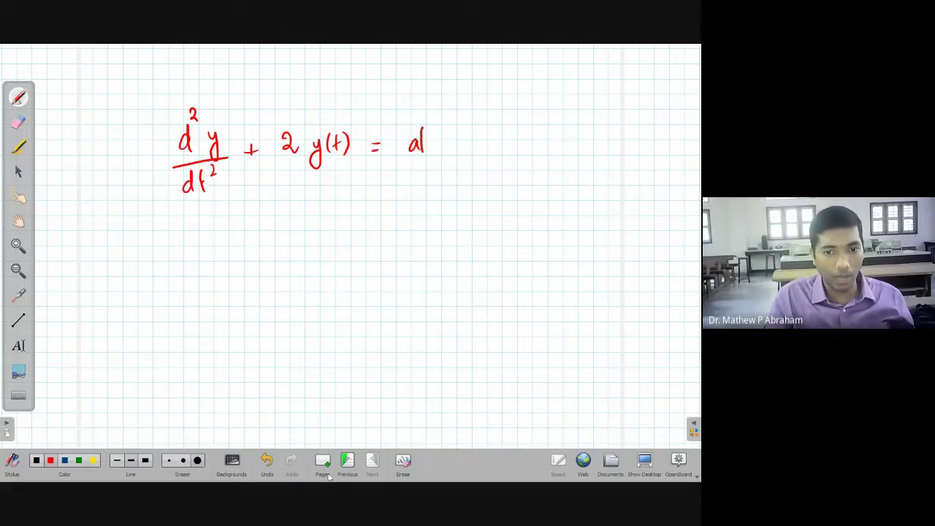
# Erase only the miswritten right-hand term, write α(t) in its place and draw a box around the whole equation
pyautogui.click(400, 462)
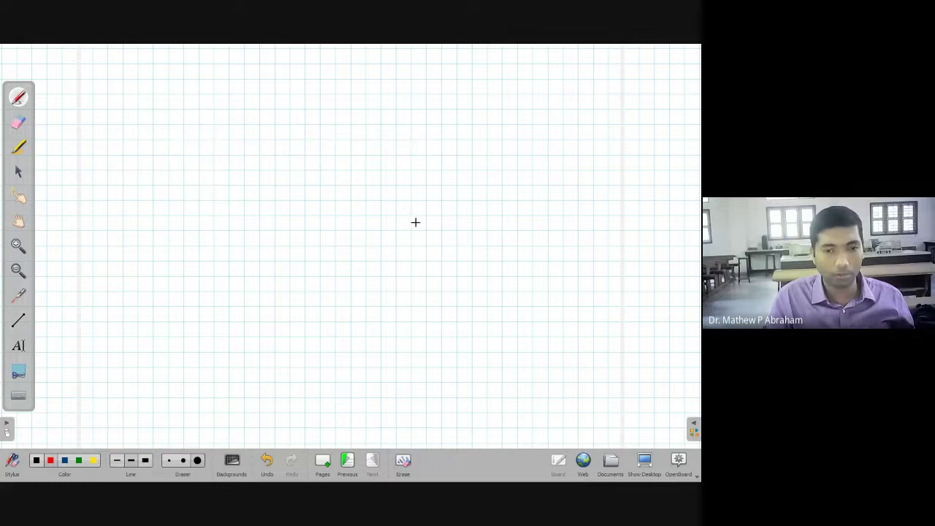
pyautogui.click(267, 461)
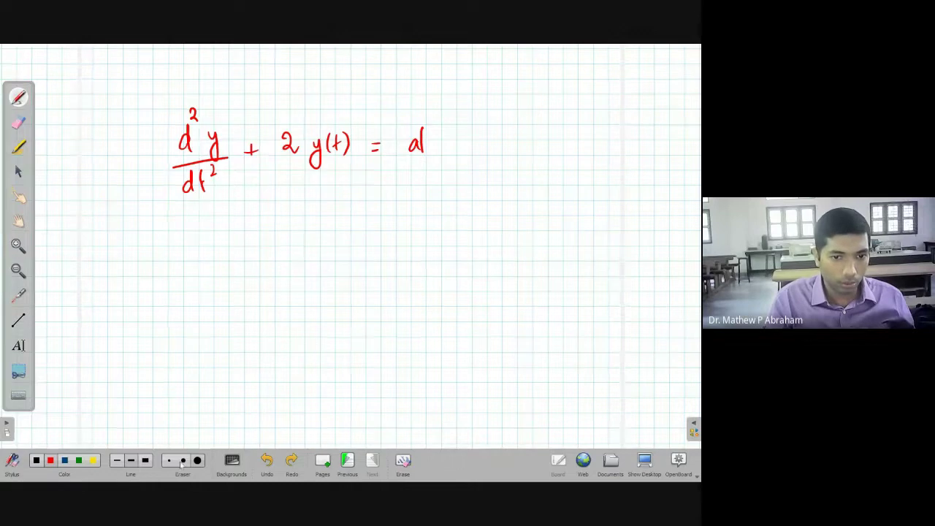
pyautogui.click(19, 122)
pyautogui.moveTo(409, 140); pyautogui.dragTo(422, 146)
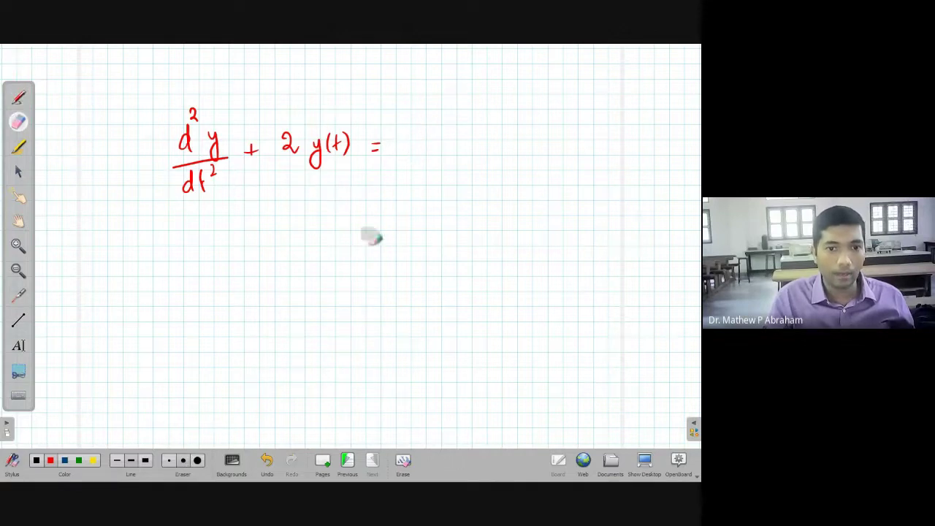
pyautogui.click(131, 460)
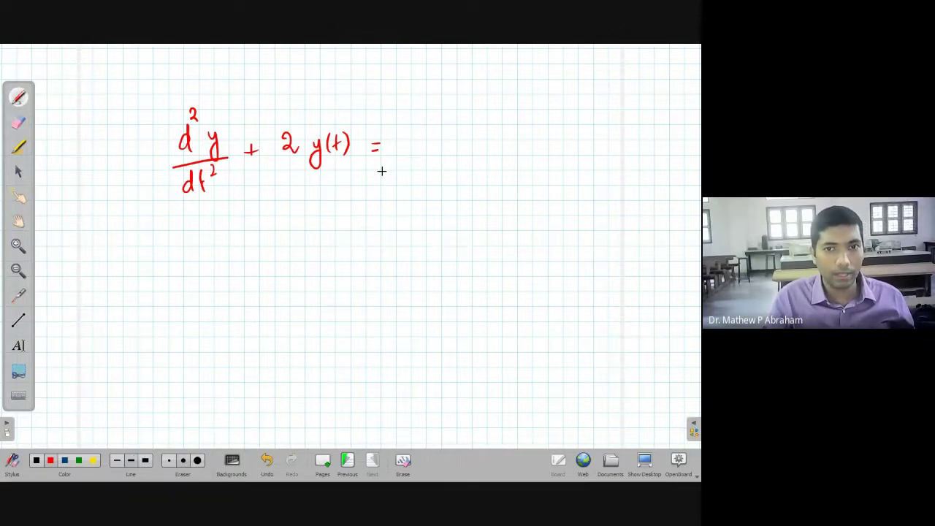
pyautogui.moveTo(429, 135)
pyautogui.mouseDown()
pyautogui.moveTo(434, 148)
pyautogui.moveTo(461, 148)
pyautogui.mouseUp()
pyautogui.moveTo(160, 98)
pyautogui.mouseDown()
pyautogui.moveTo(155, 211)
pyautogui.moveTo(487, 203)
pyautogui.moveTo(506, 110)
pyautogui.moveTo(281, 82)
pyautogui.moveTo(159, 98)
pyautogui.mouseUp()
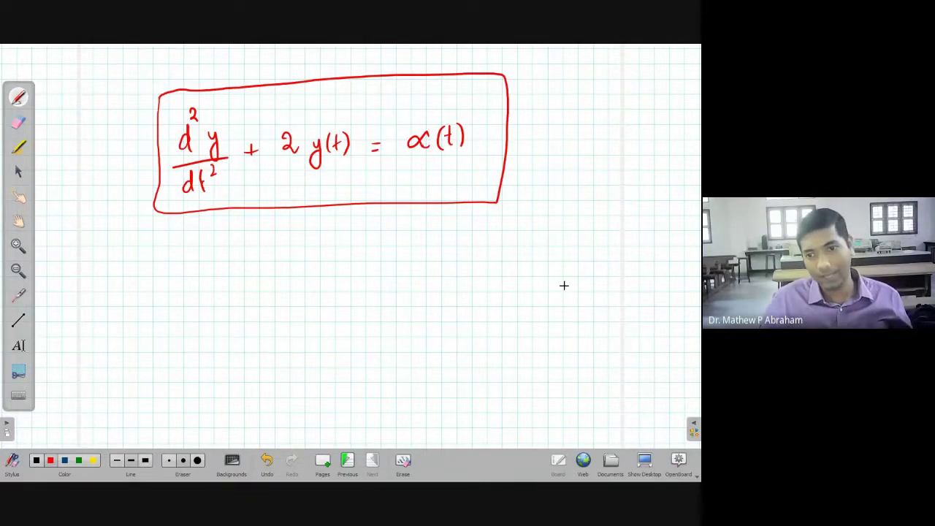
# Hide OpenBoard to return to TeXstudio, showing the boxed differential equation once more in between
pyautogui.click(679, 460)
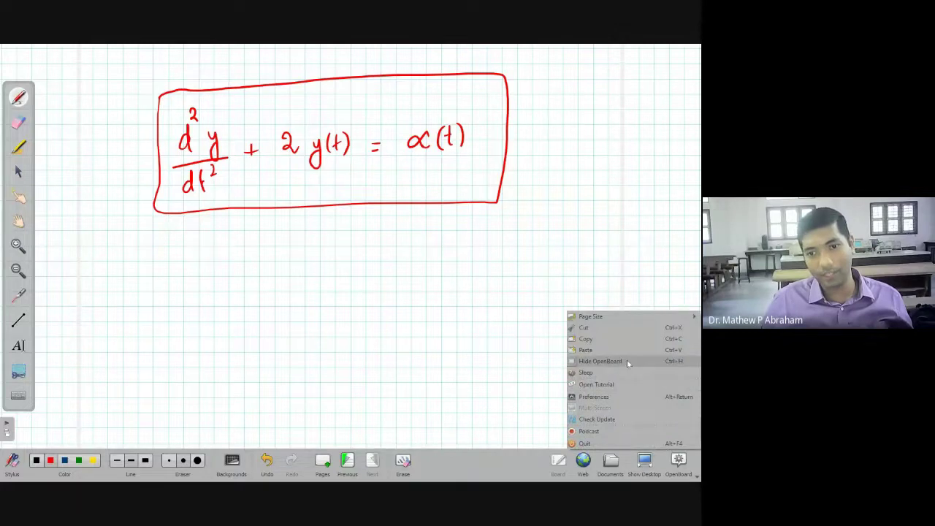
pyautogui.click(600, 361)
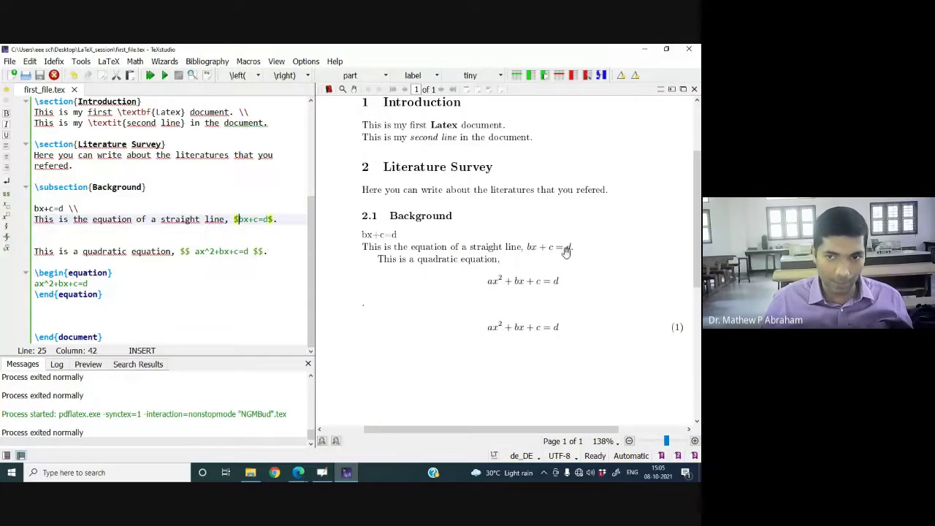
pyautogui.click(346, 472)
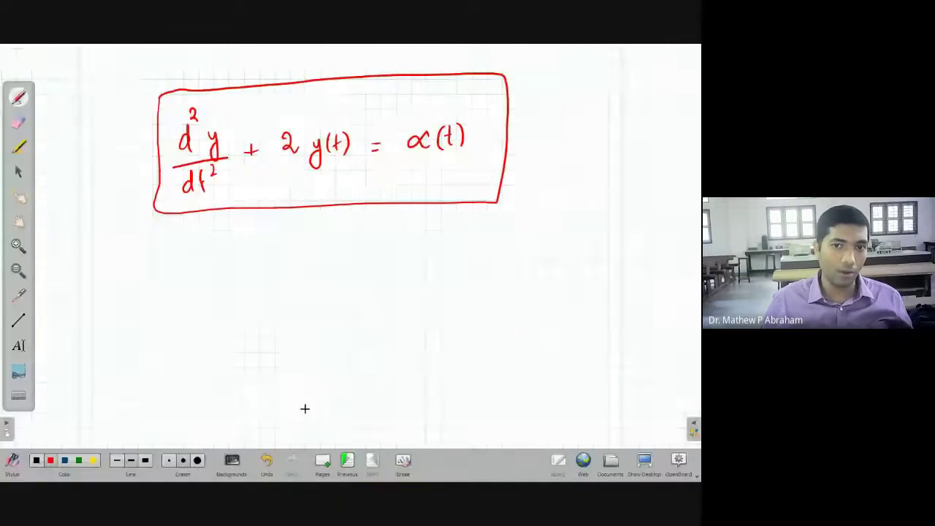
pyautogui.click(684, 468)
pyautogui.click(626, 367)
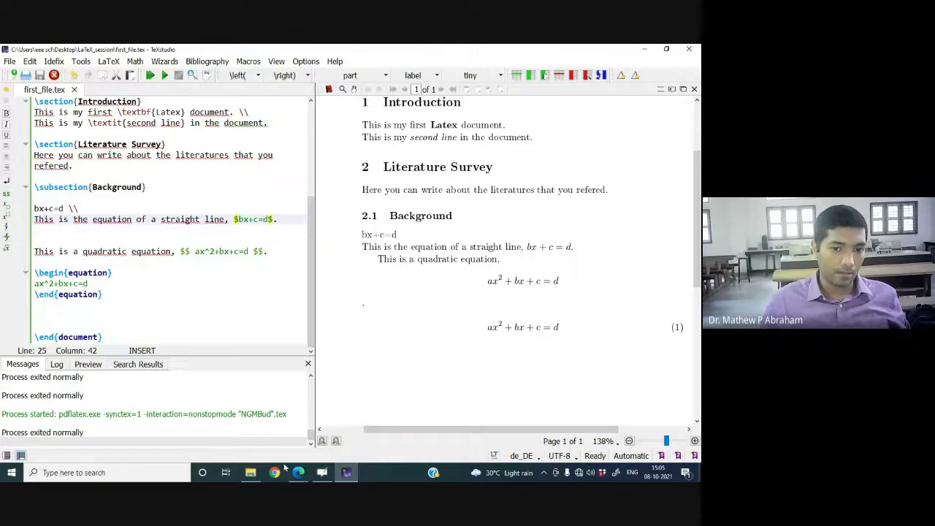
# Switch to the Google Meet call, close its in-call messages, return to TeXstudio and dismiss the presenting notification
pyautogui.moveTo(299, 472)
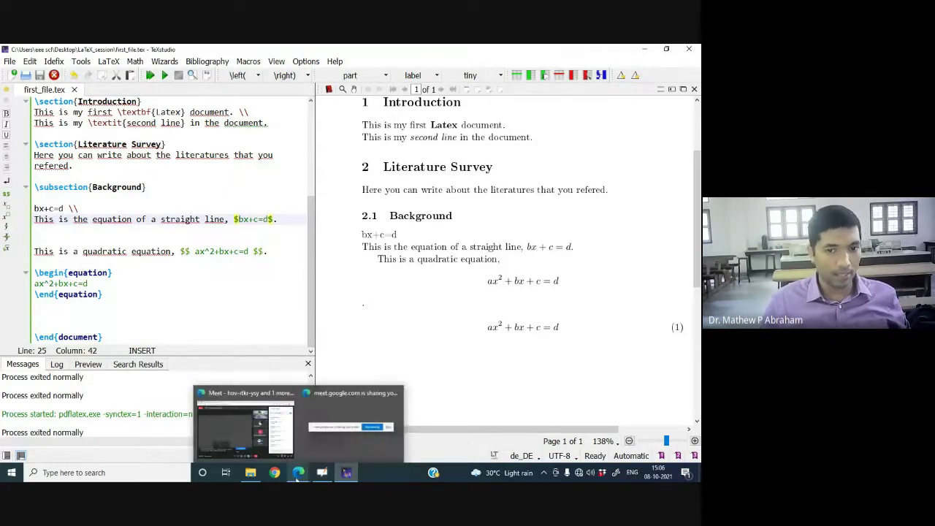
pyautogui.click(215, 423)
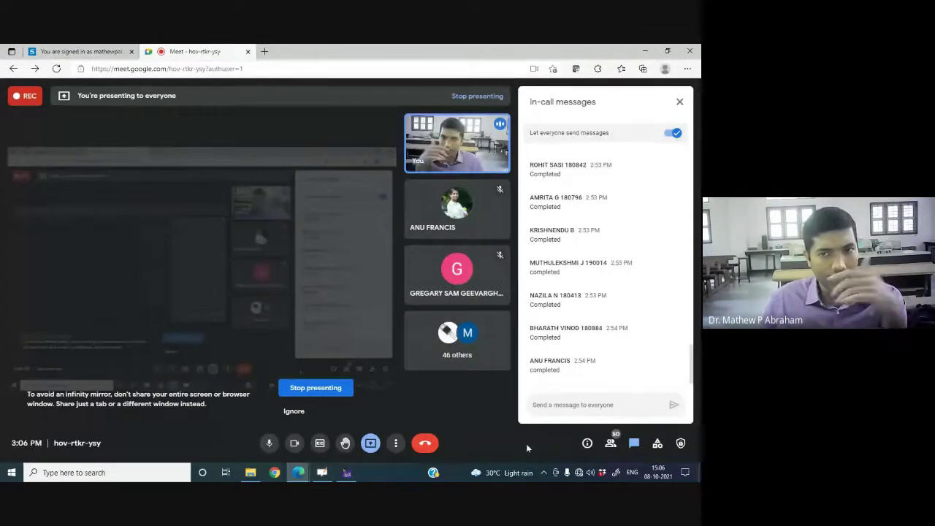
pyautogui.click(679, 102)
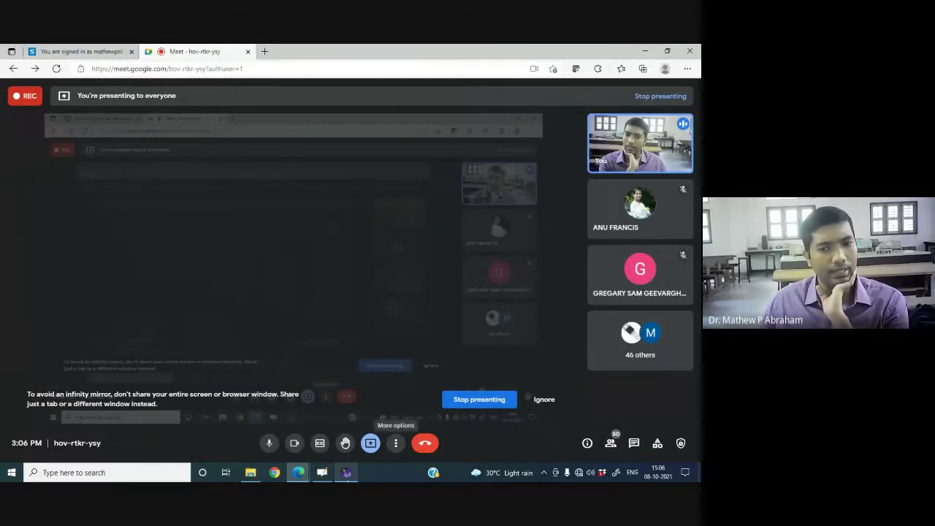
pyautogui.moveTo(348, 475)
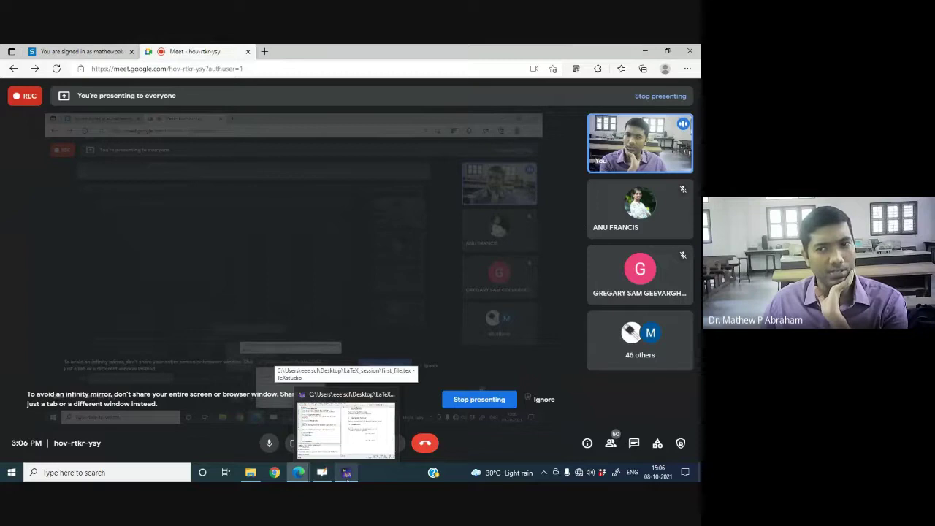
pyautogui.click(348, 474)
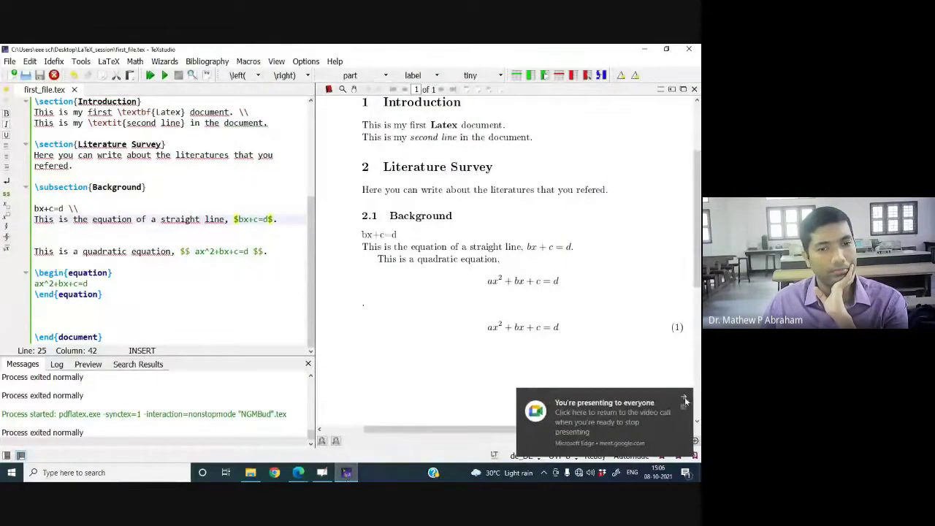
pyautogui.click(683, 397)
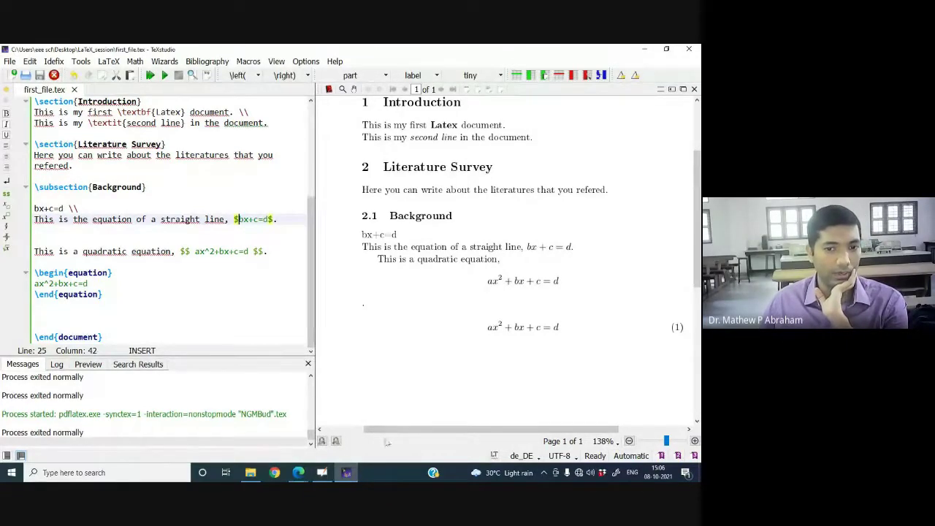
# Turn off the microphone in the Google Meet call and go back to TeXstudio
pyautogui.moveTo(302, 476)
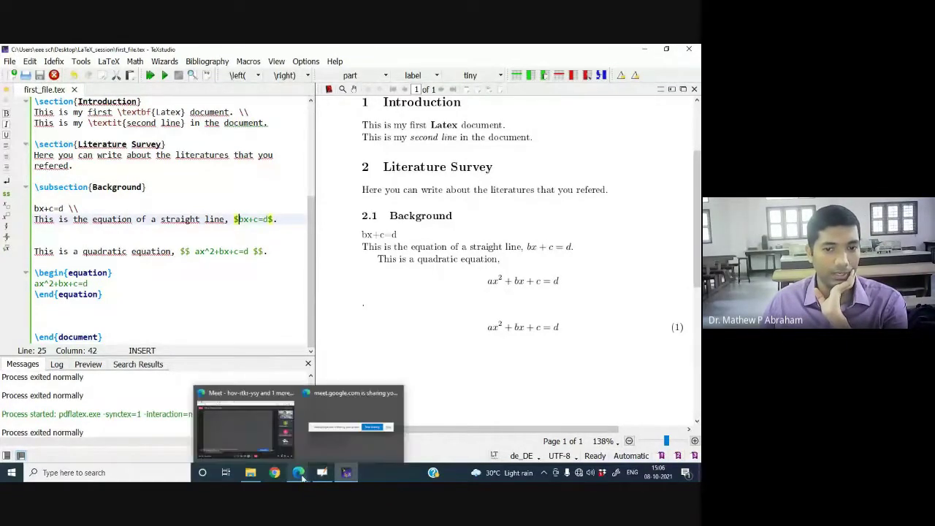
pyautogui.click(247, 441)
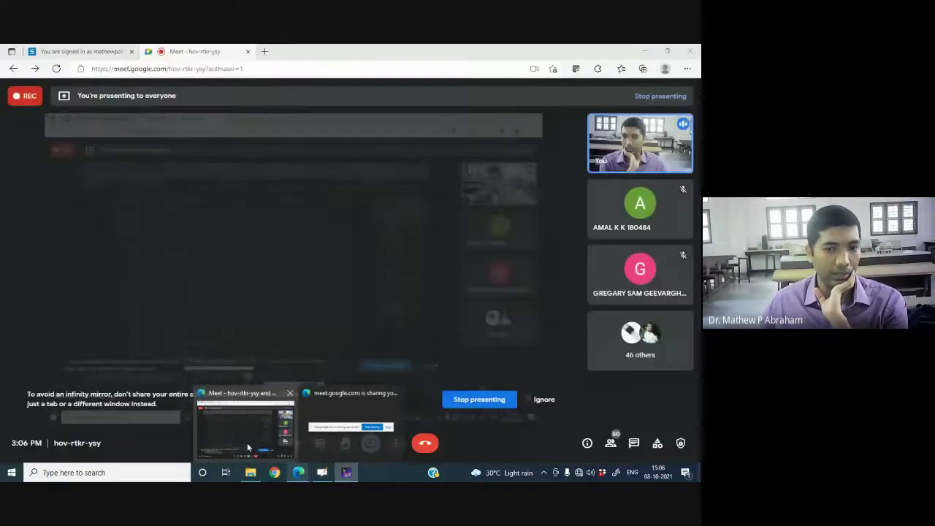
pyautogui.click(269, 443)
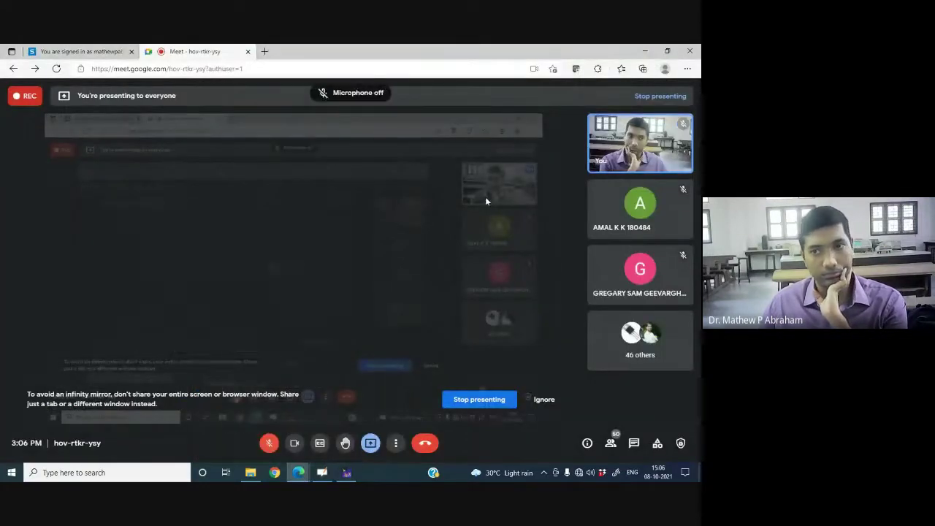
pyautogui.click(646, 51)
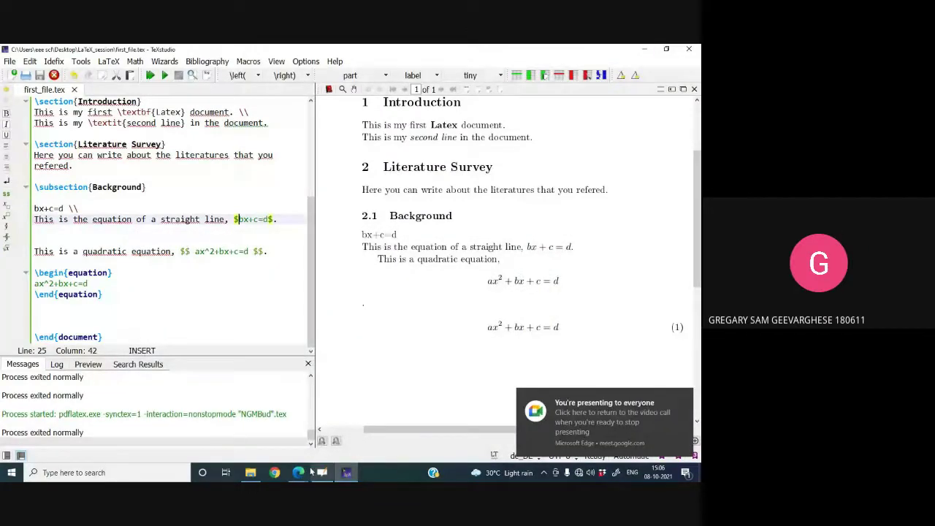
# Unmute and re-mute the microphone in the Google Meet call, check the call once more and return to TeXstudio
pyautogui.click(270, 428)
pyautogui.click(269, 438)
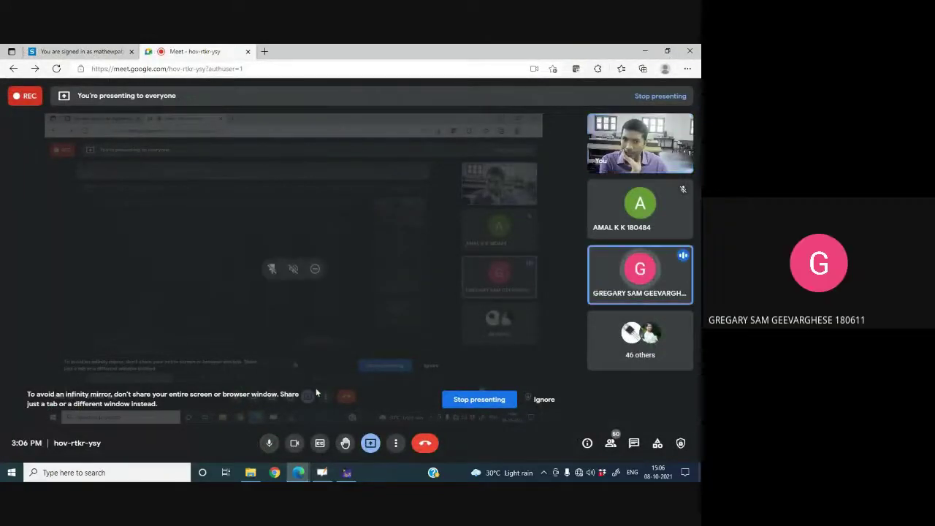
pyautogui.hotkey('ctrl', 'd')
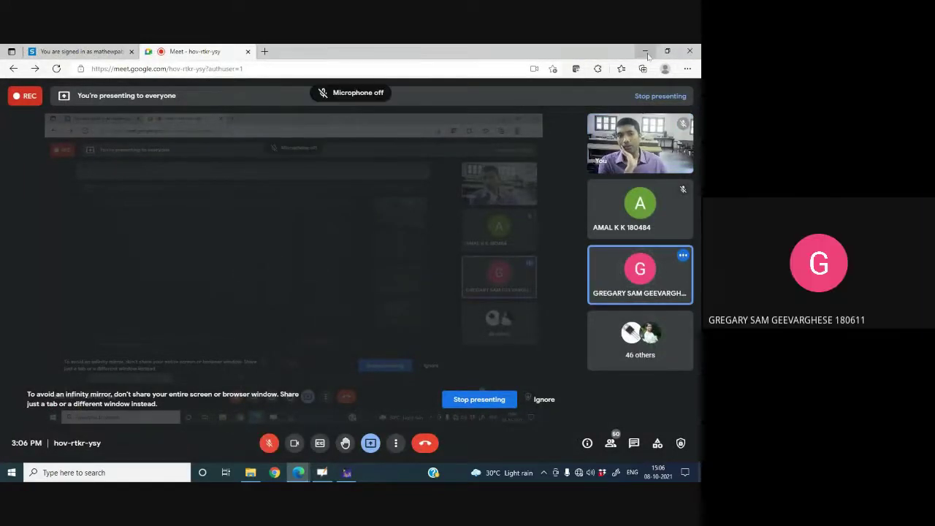
pyautogui.hotkey('alt', 'Tab')
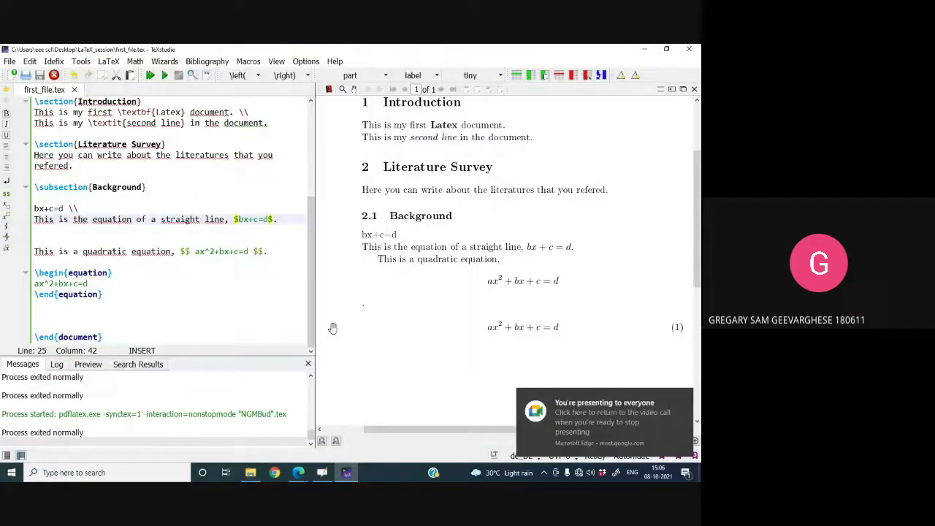
pyautogui.moveTo(298, 472)
pyautogui.click(261, 427)
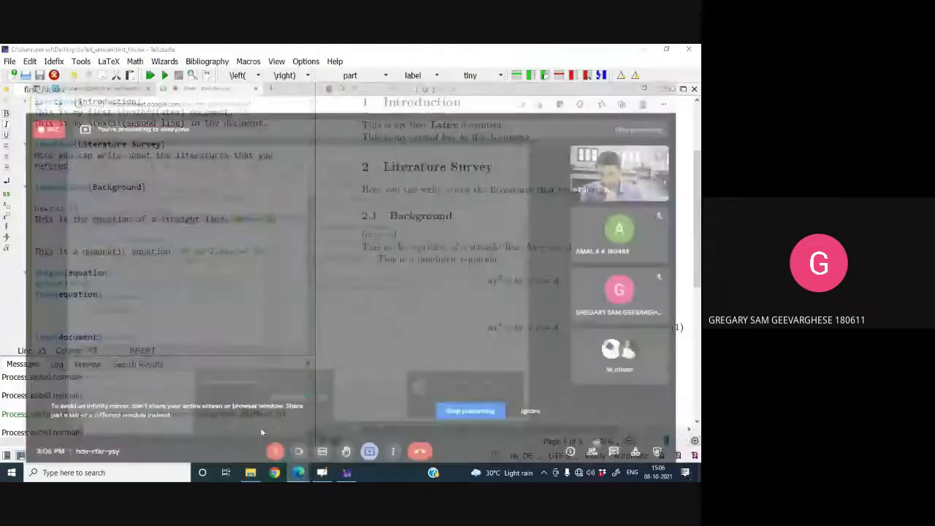
pyautogui.click(654, 51)
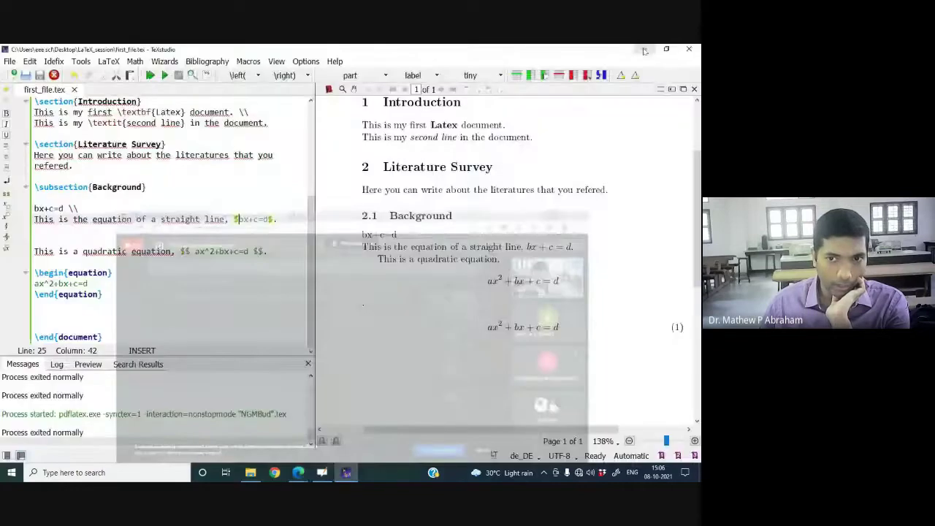
# Show the boxed differential equation in OpenBoard again, and hide the whiteboard to return to TeXstudio
pyautogui.moveTo(330, 480)
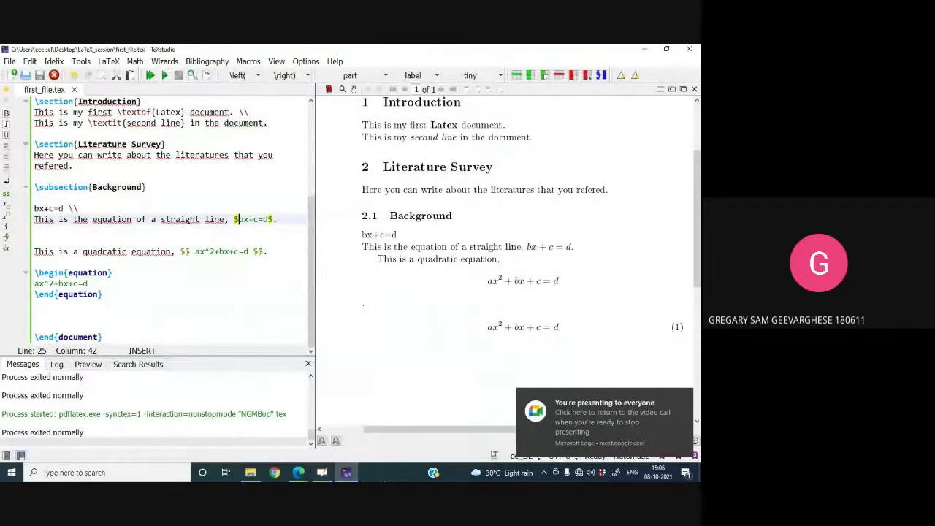
pyautogui.click(322, 472)
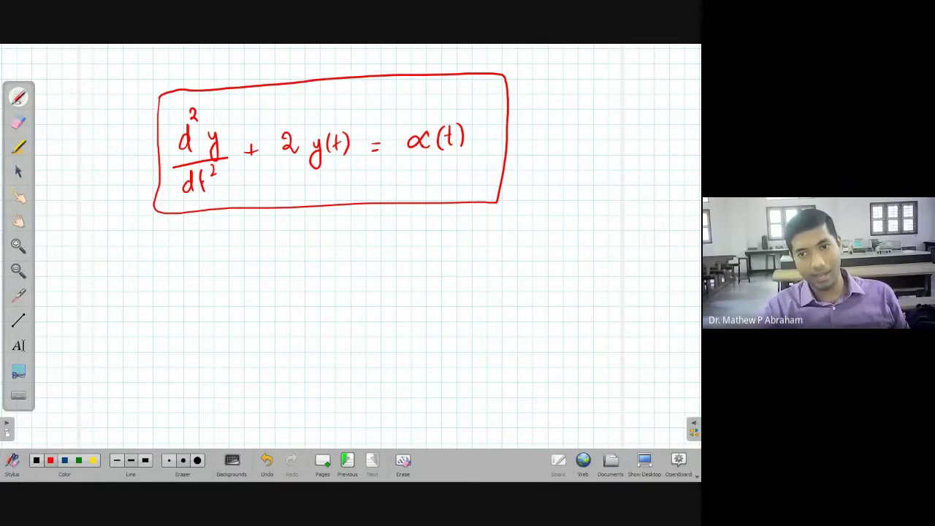
pyautogui.click(679, 460)
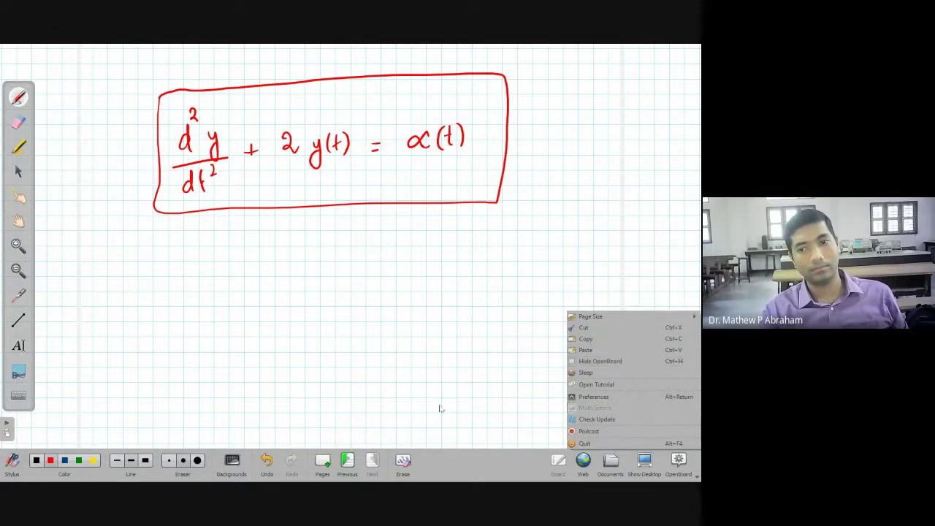
pyautogui.click(499, 366)
pyautogui.click(681, 462)
pyautogui.click(605, 367)
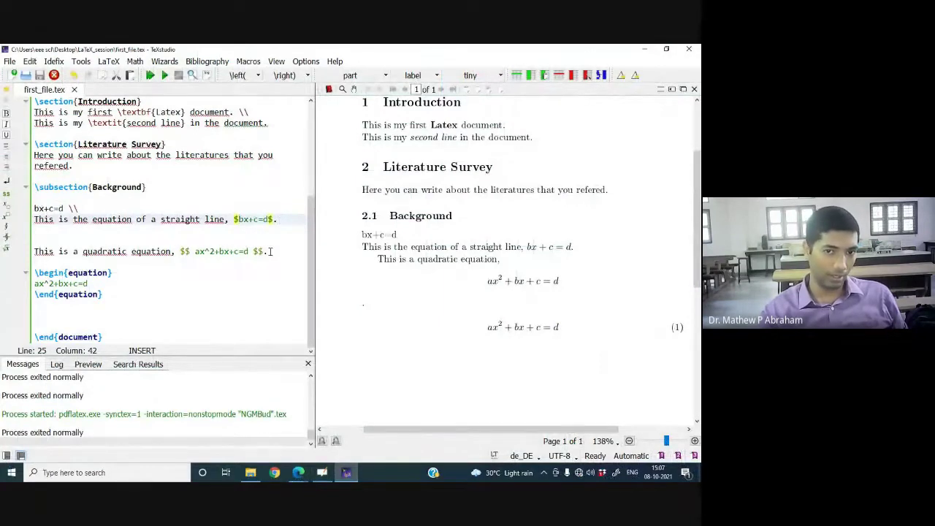
pyautogui.click(268, 252)
pyautogui.click(153, 284)
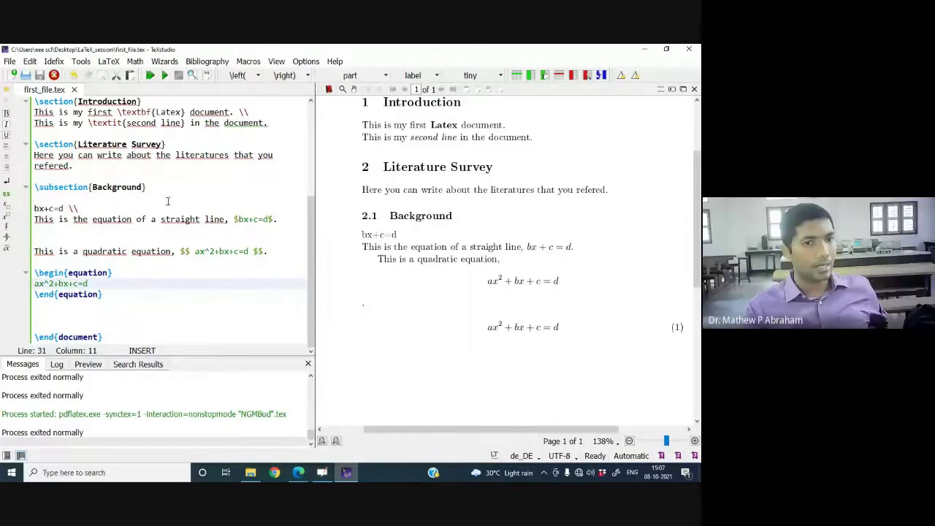
pyautogui.scroll(2, 449, 253)
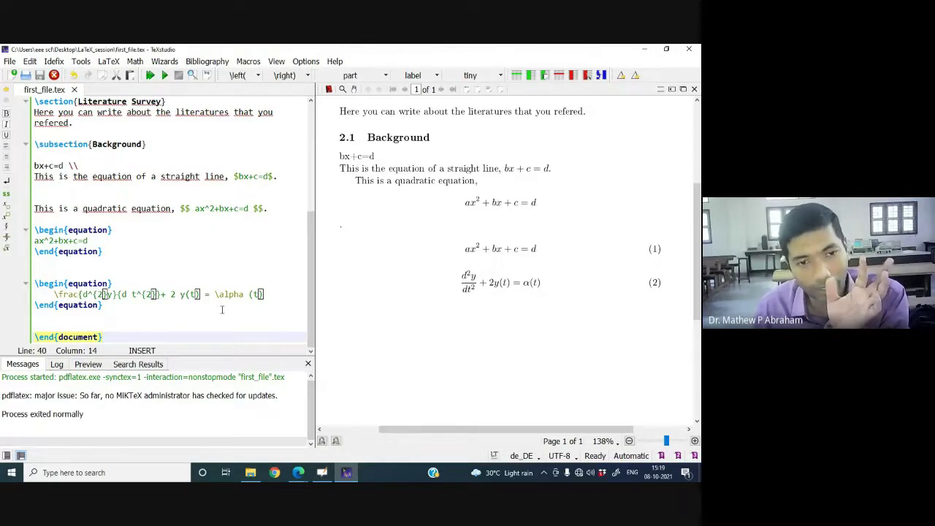
# Add a blank line after the differential equation's environment, start the Insert Graphic wizard there and browse for the image file
pyautogui.click(158, 317)
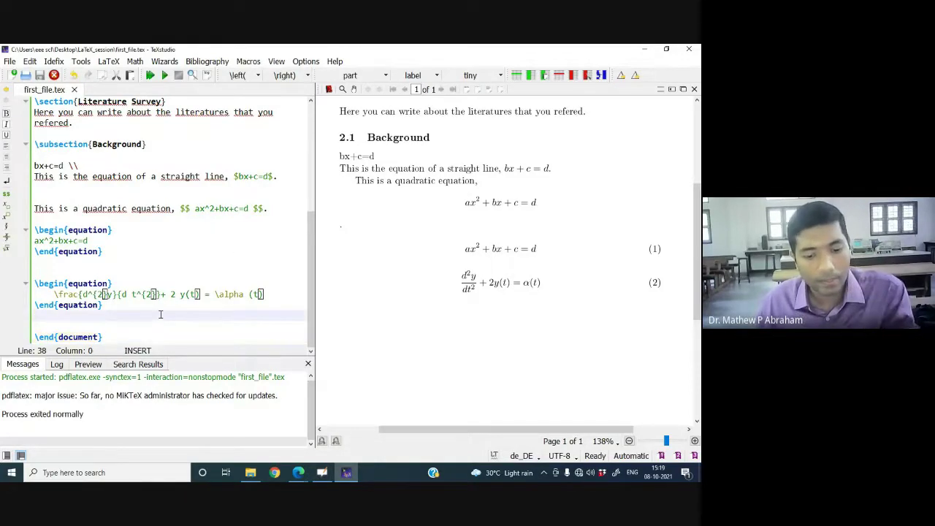
pyautogui.press('Return')
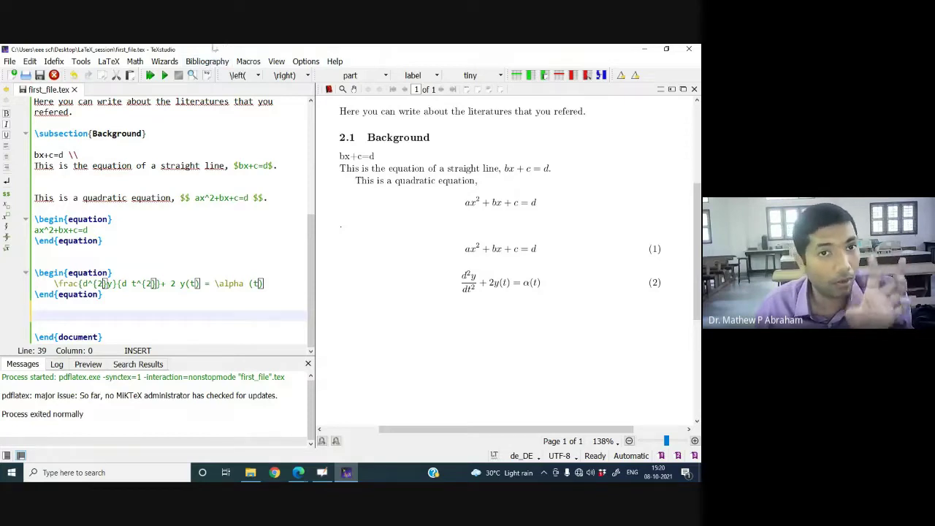
pyautogui.click(169, 64)
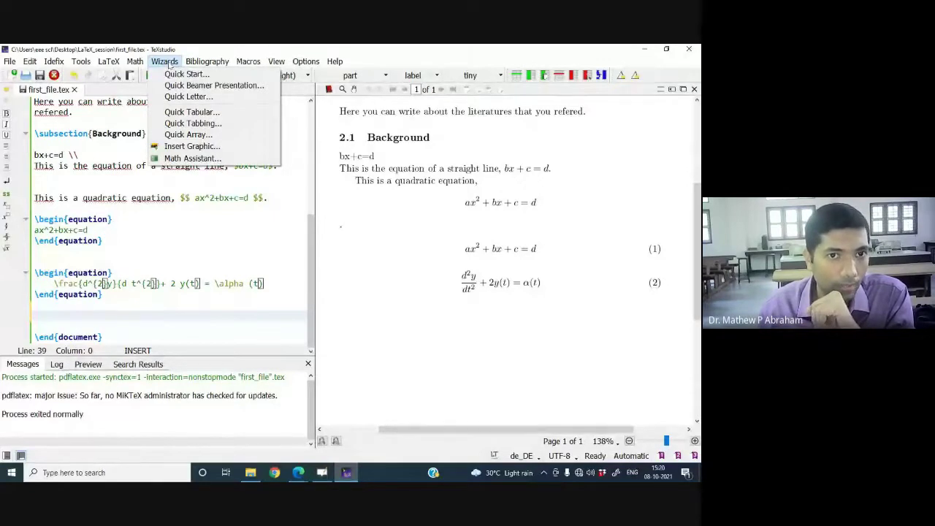
pyautogui.click(204, 149)
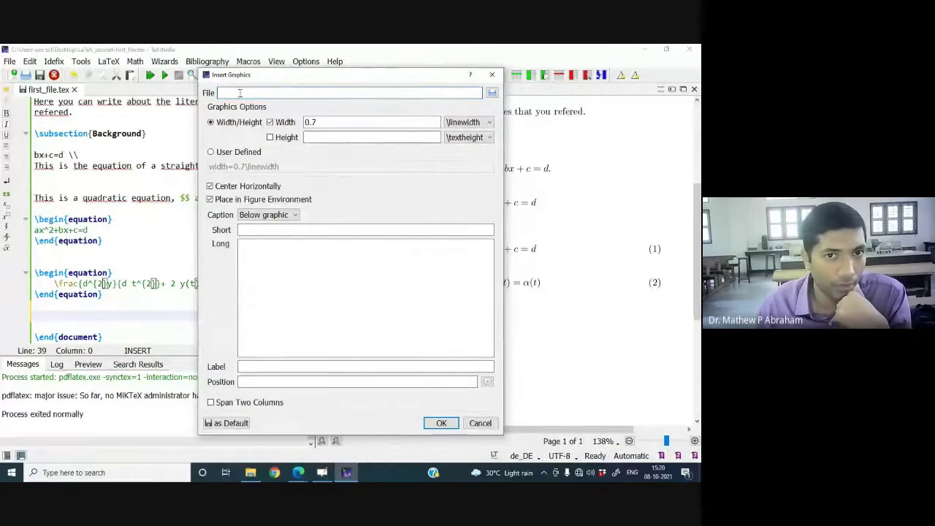
pyautogui.click(492, 93)
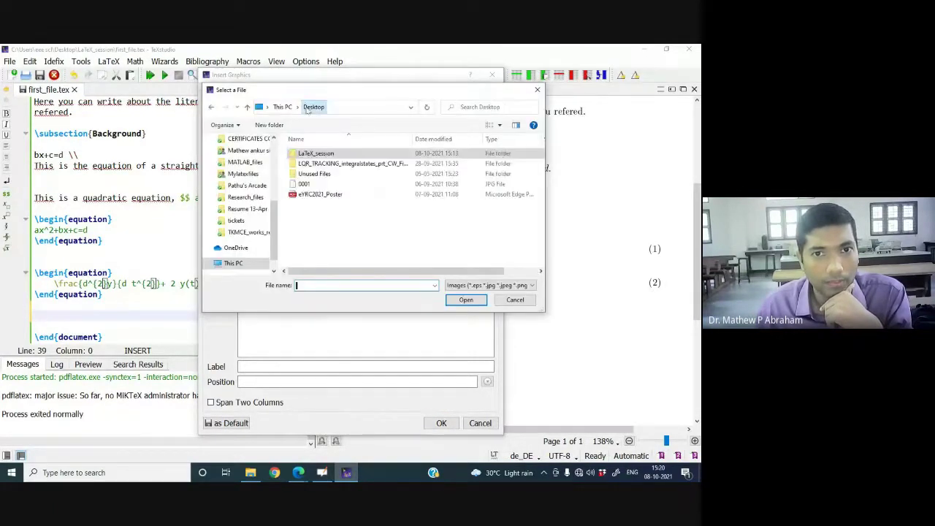
# Select the JPG image 0001 from the Desktop as the file of the graphic
pyautogui.click(250, 472)
pyautogui.click(250, 472)
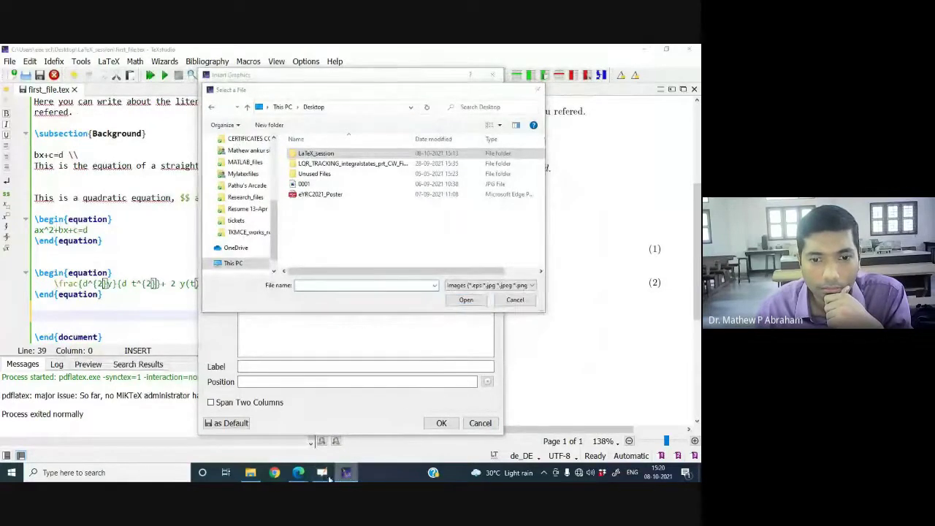
pyautogui.moveTo(304, 477)
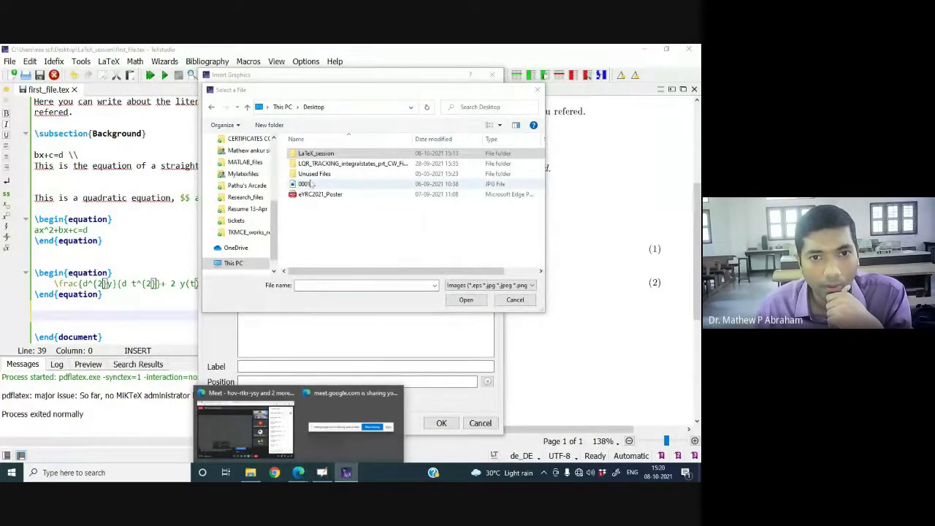
pyautogui.click(309, 185)
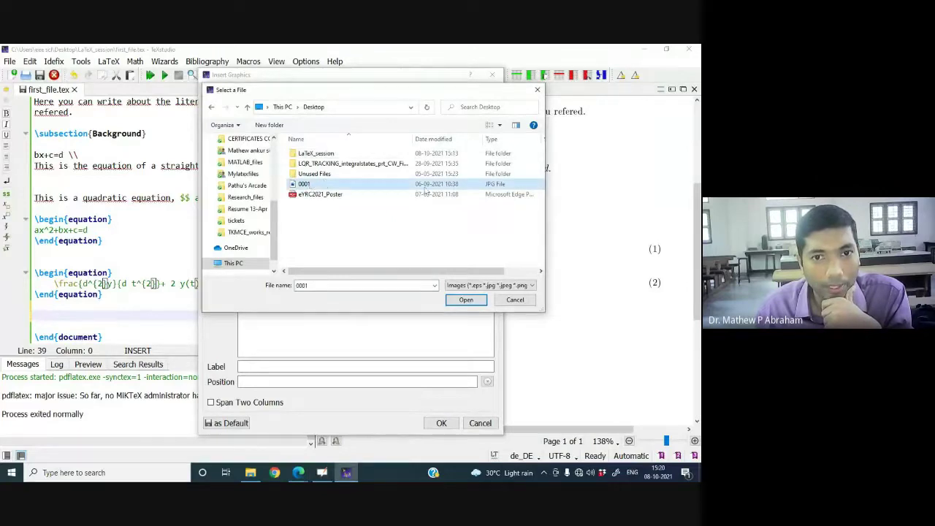
pyautogui.doubleClick(378, 165)
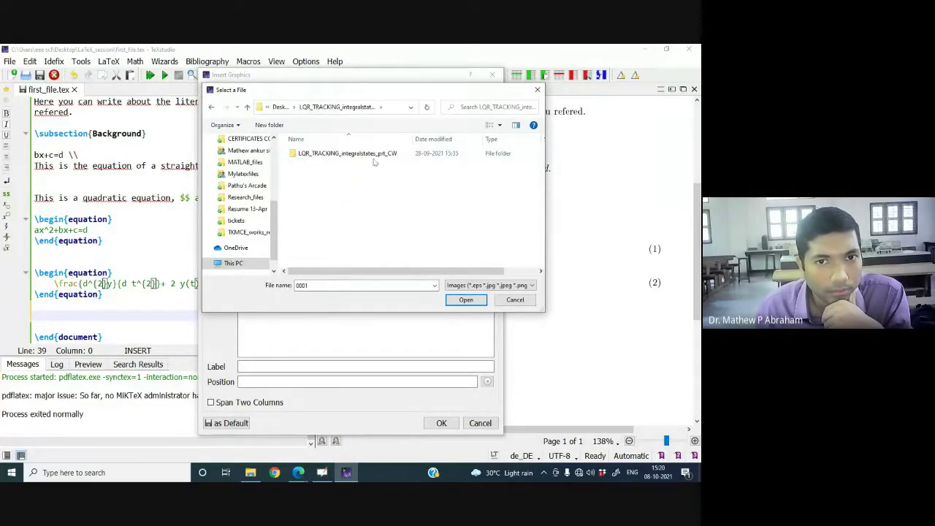
pyautogui.click(279, 107)
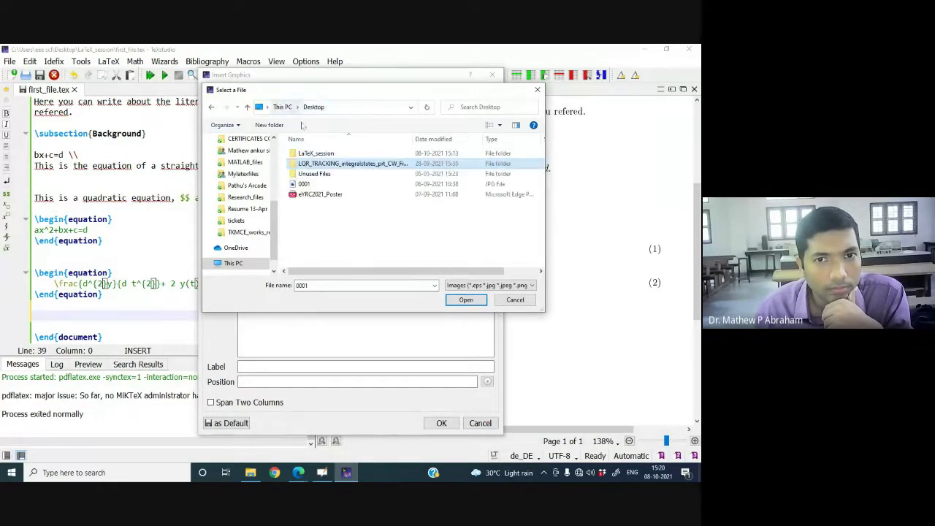
pyautogui.click(304, 184)
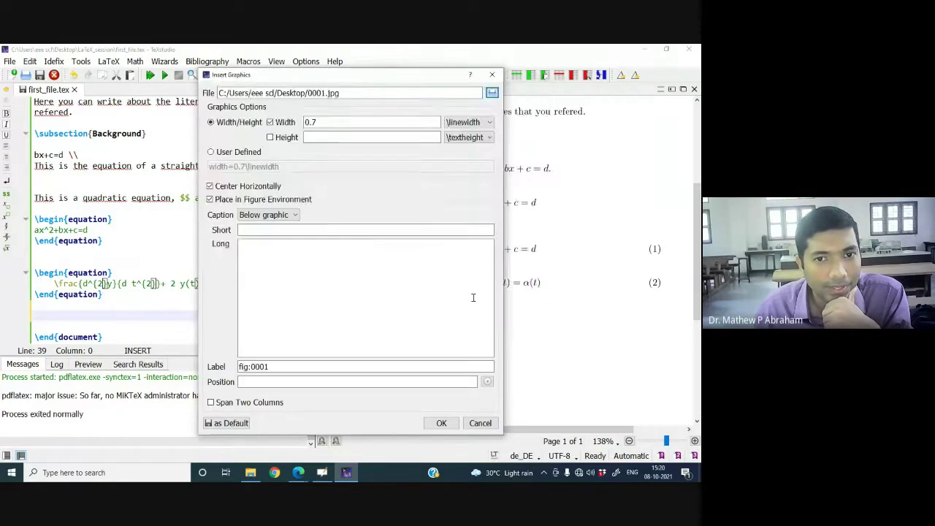
pyautogui.click(465, 300)
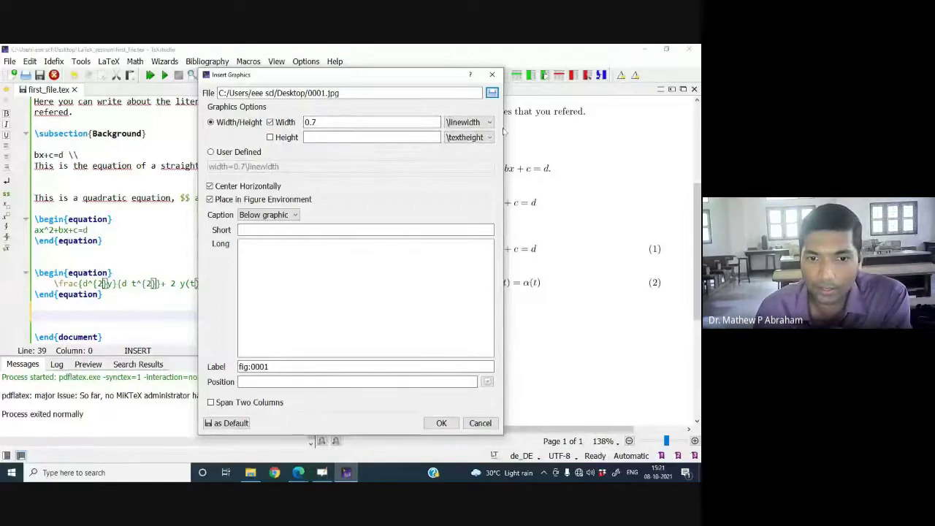
# Check the in-call messages in the Google Meet call and return to the Insert Graphics dialog in TeXstudio
pyautogui.click(300, 477)
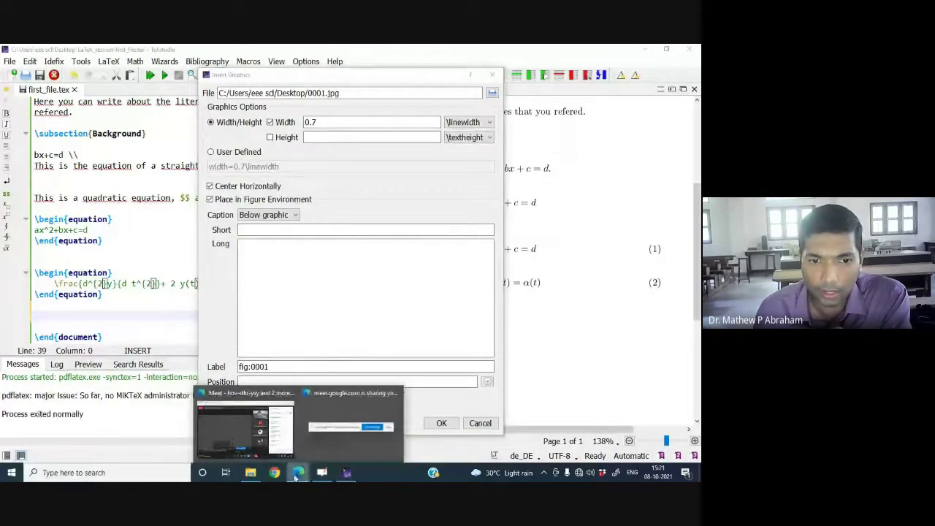
pyautogui.click(224, 428)
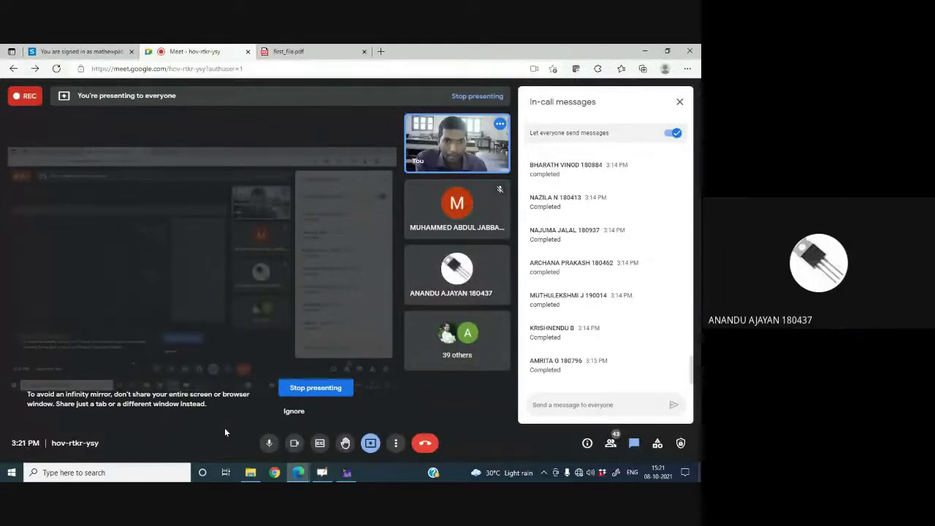
pyautogui.click(644, 50)
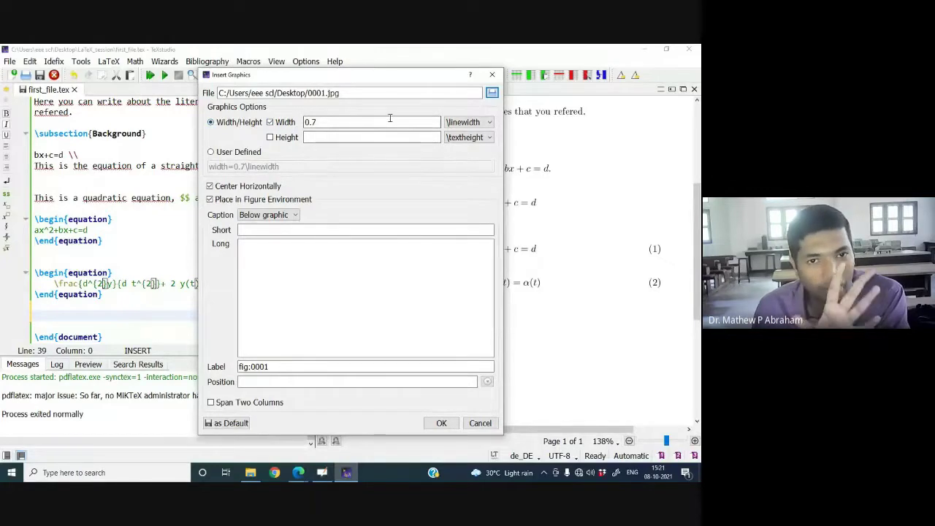
# Insert the centred figure environment for 0001 with a width of 0.7\linewidth, and look at the Desktop before returning to TeXstudio
pyautogui.click(249, 232)
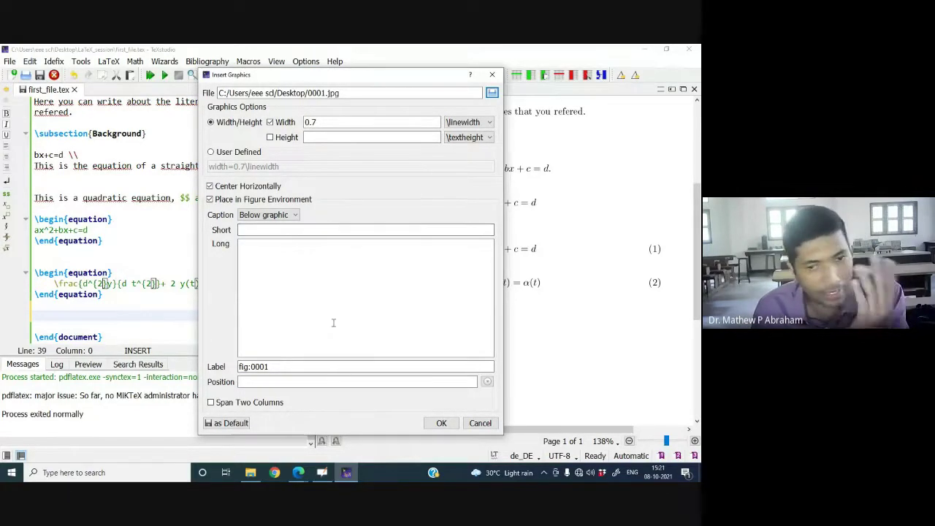
pyautogui.click(438, 423)
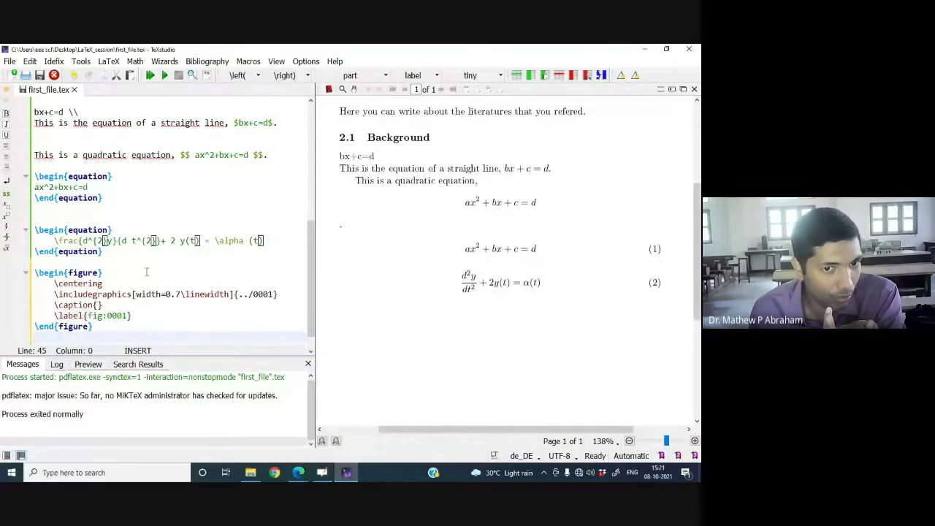
pyautogui.click(644, 48)
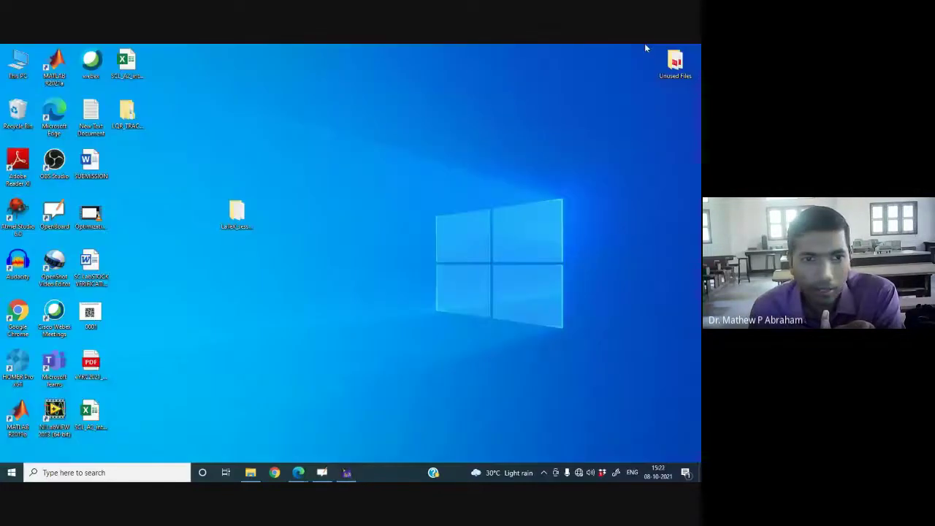
pyautogui.click(349, 471)
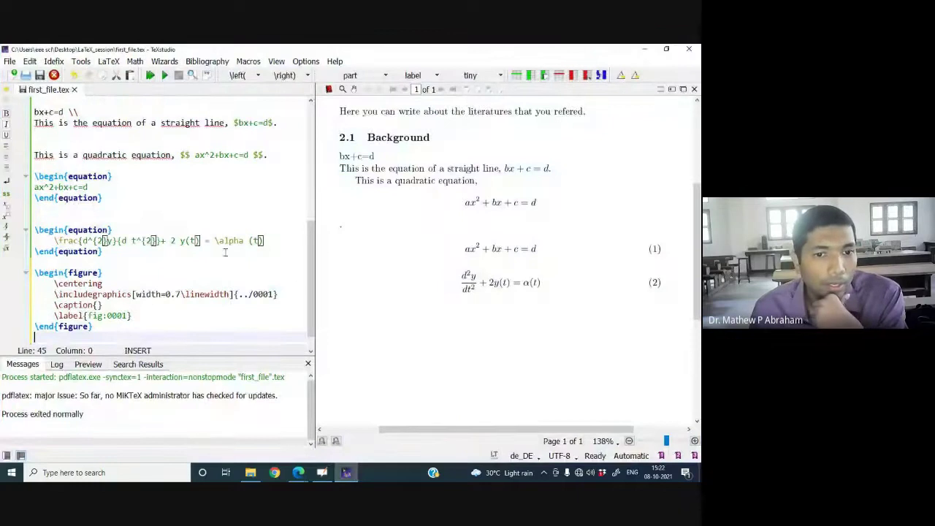
# Compile the document and check where the inserted QR code figure lands in the PDF preview
pyautogui.scroll(-1, 308, 283)
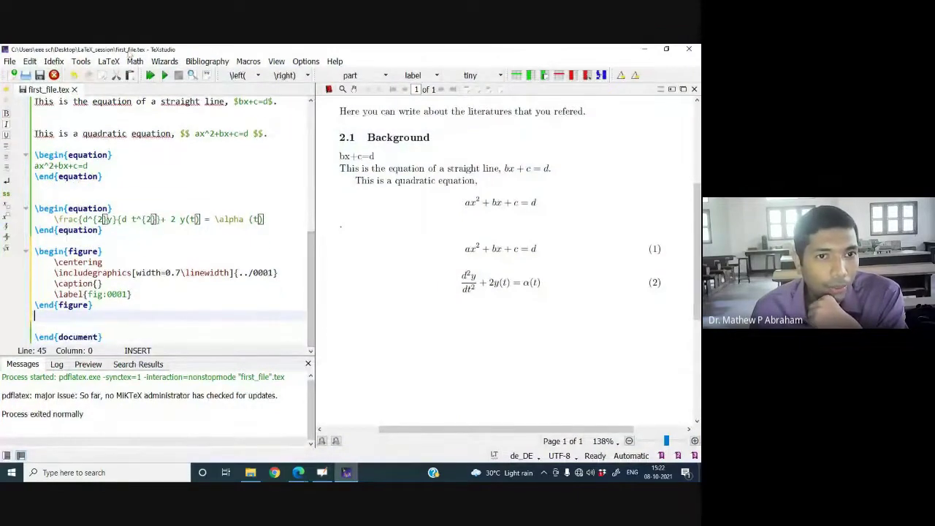
pyautogui.click(150, 76)
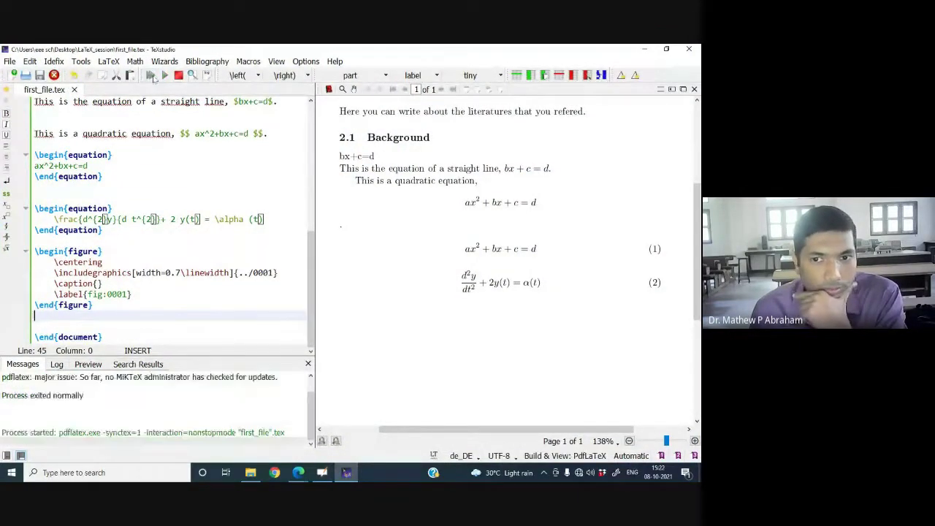
pyautogui.scroll(-1, 486, 313)
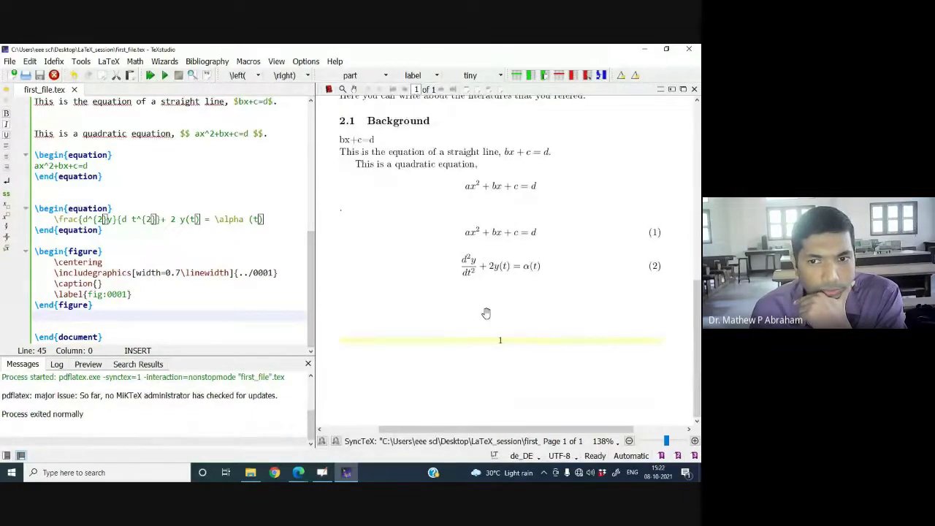
pyautogui.scroll(6, 486, 313)
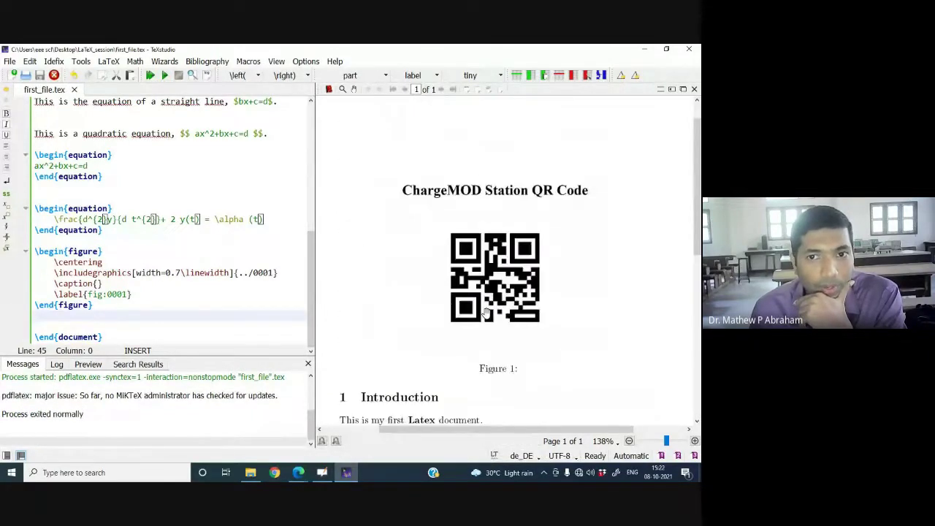
pyautogui.scroll(-1, 486, 313)
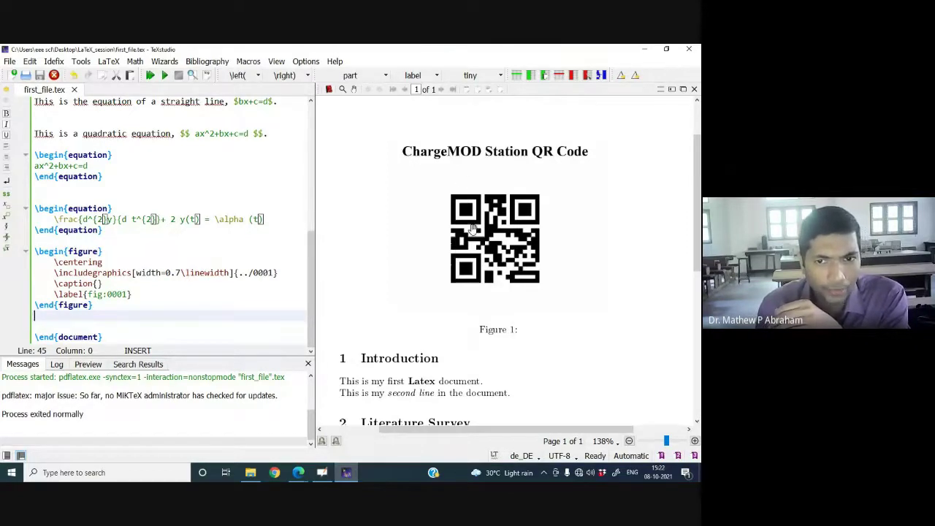
# Add the placement option [h] to the figure environment, recompile and review the figure's position in the PDF preview
pyautogui.click(145, 253)
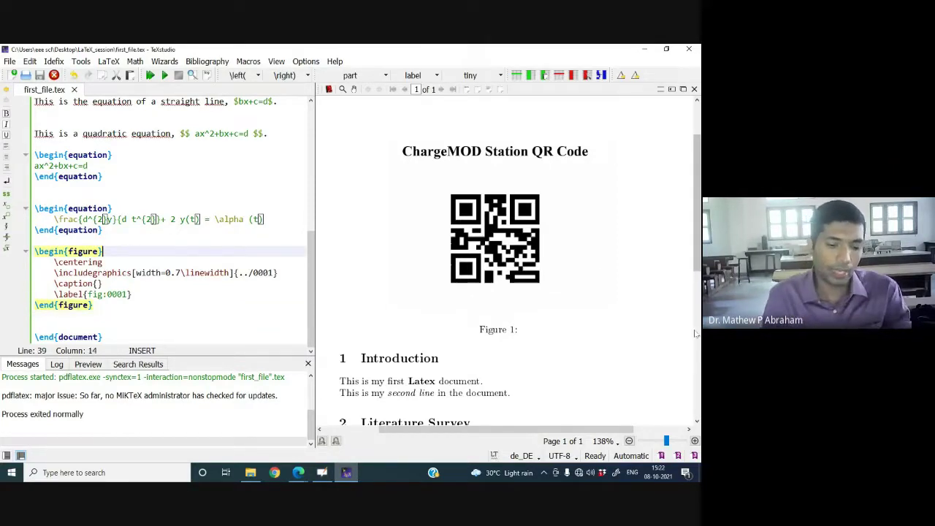
pyautogui.write('[')
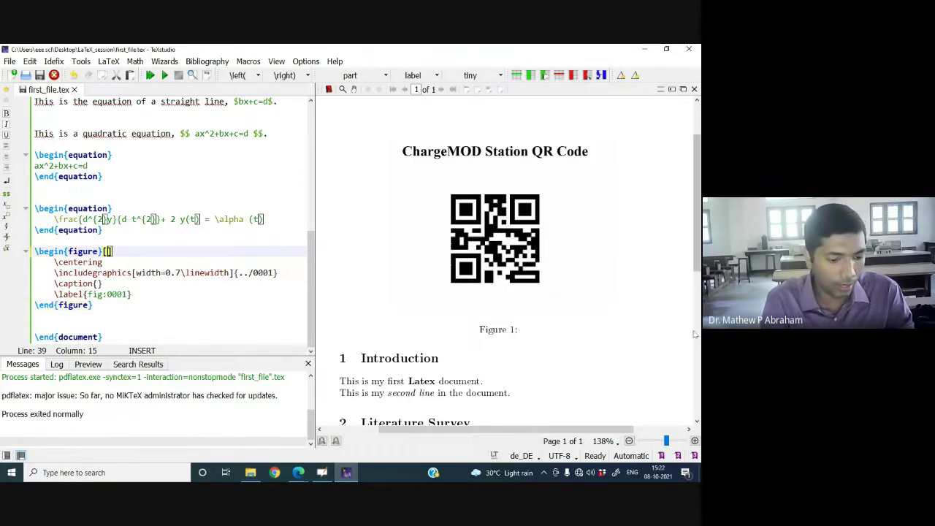
pyautogui.write('h')
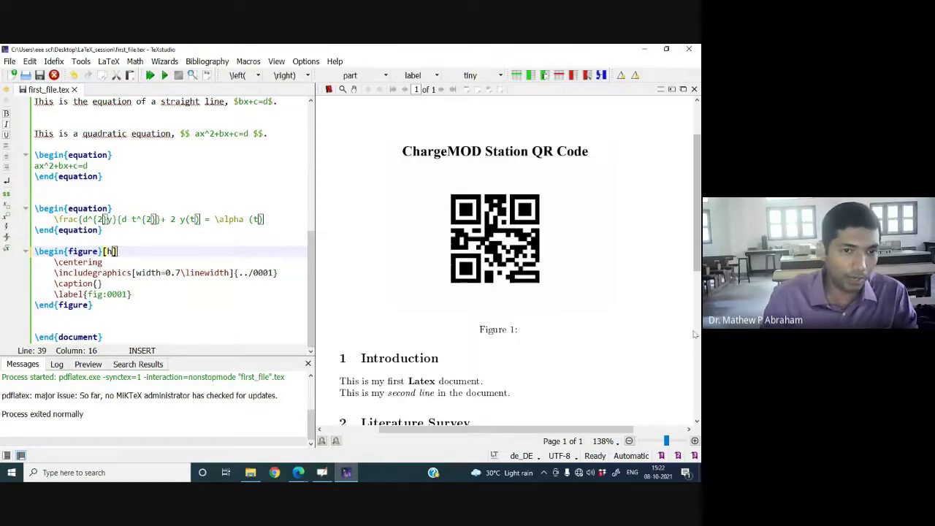
pyautogui.click(150, 75)
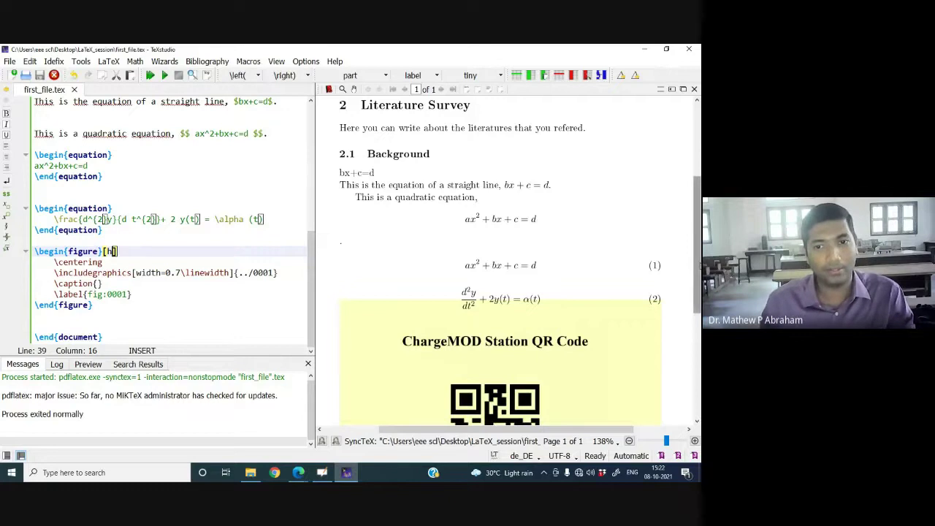
pyautogui.scroll(-3, 390, 243)
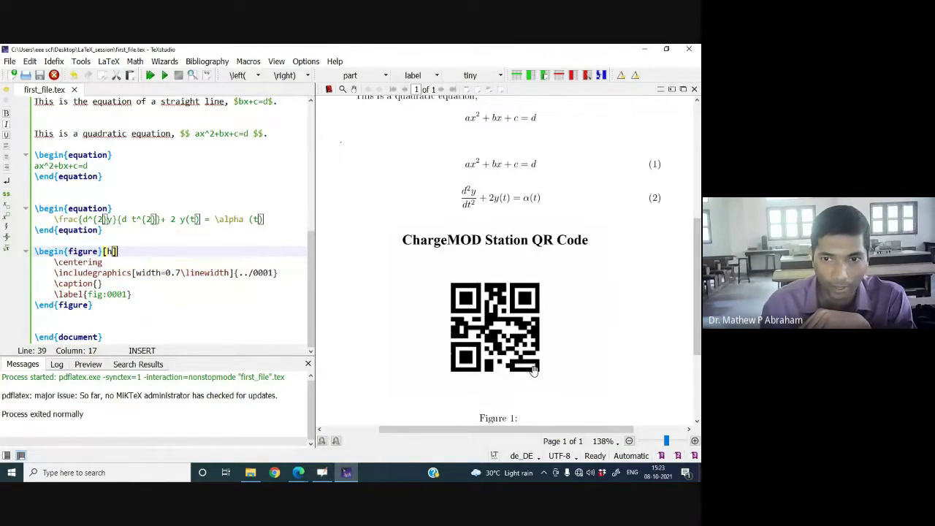
pyautogui.scroll(-1, 581, 321)
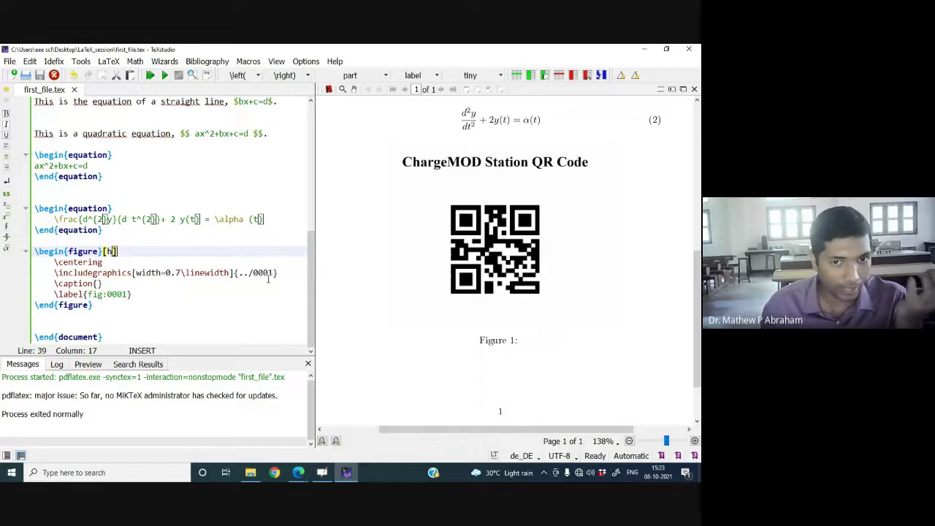
# Enter the figure caption "This is QR code of something" and recompile the document
pyautogui.click(97, 283)
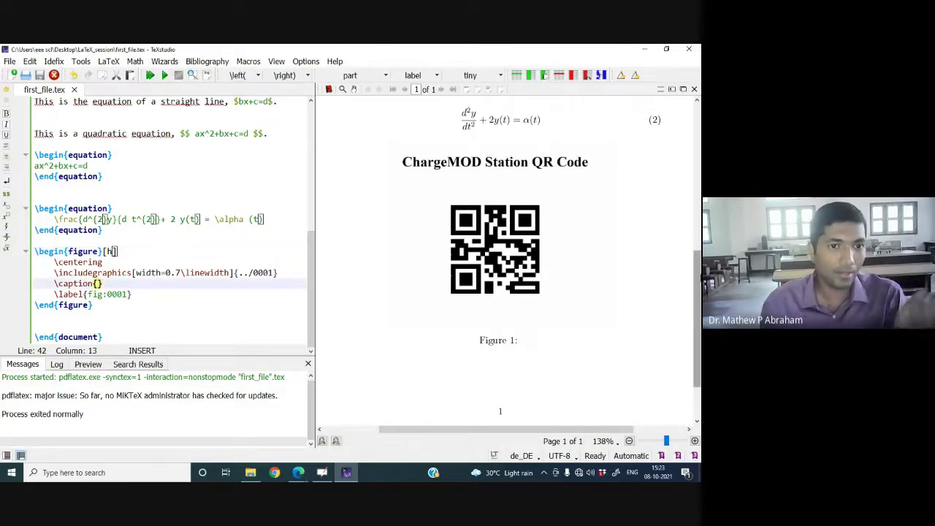
pyautogui.write('This is ')
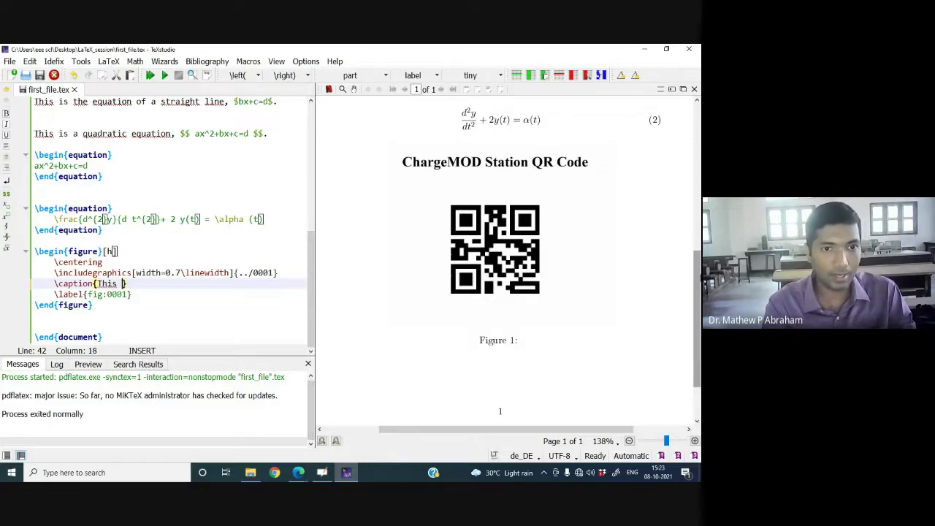
pyautogui.write('QR code ')
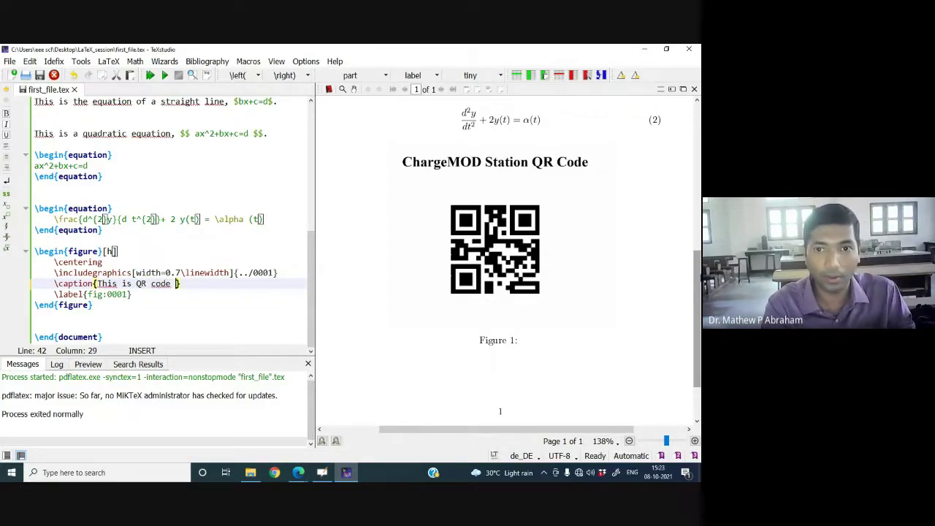
pyautogui.write('of some')
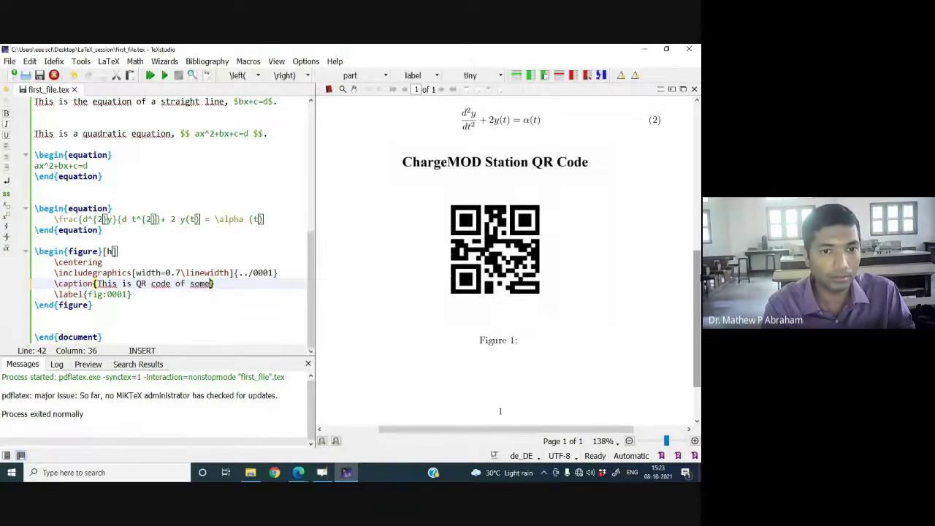
pyautogui.write('thin')
pyautogui.press('BackSpace')
pyautogui.press('BackSpace')
pyautogui.press('BackSpace')
pyautogui.press('BackSpace')
pyautogui.write('thin')
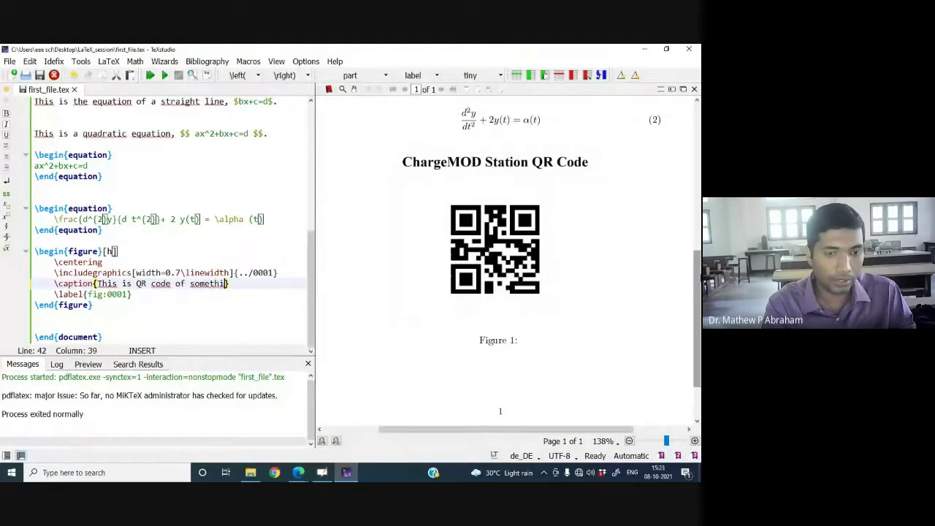
pyautogui.write('g')
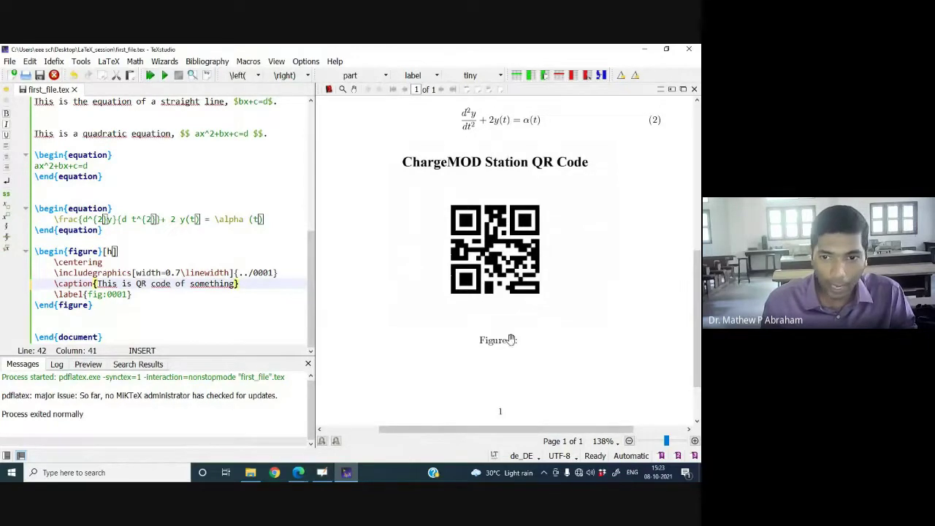
pyautogui.click(151, 75)
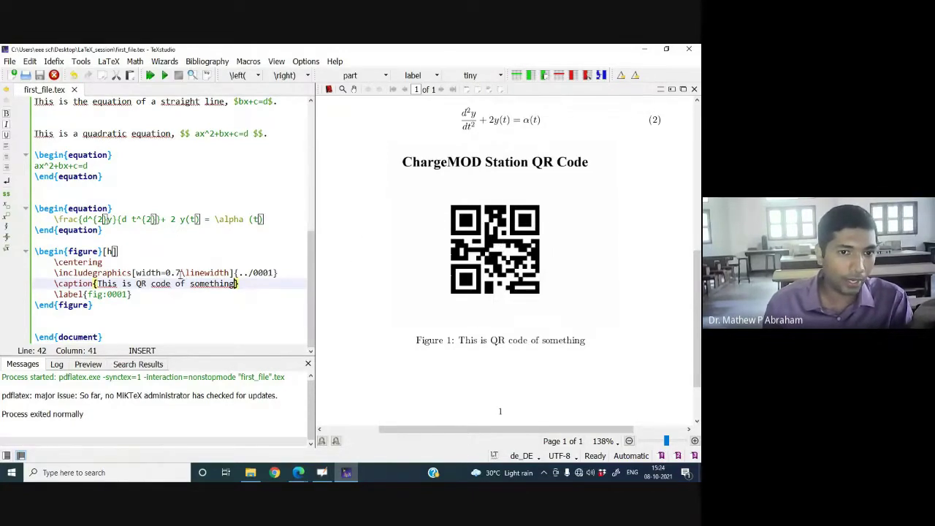
# Change the QR code image width to 0.3\linewidth and recompile the document
pyautogui.click(181, 274)
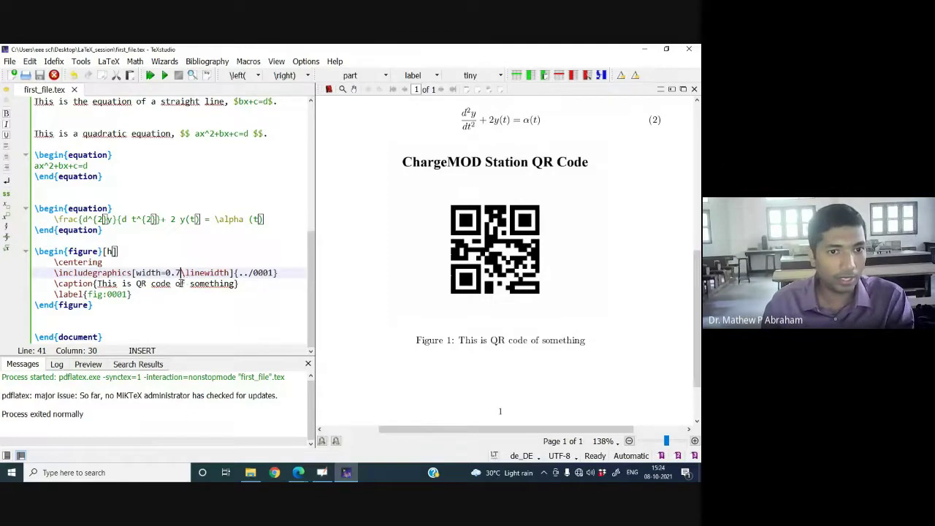
pyautogui.press('BackSpace')
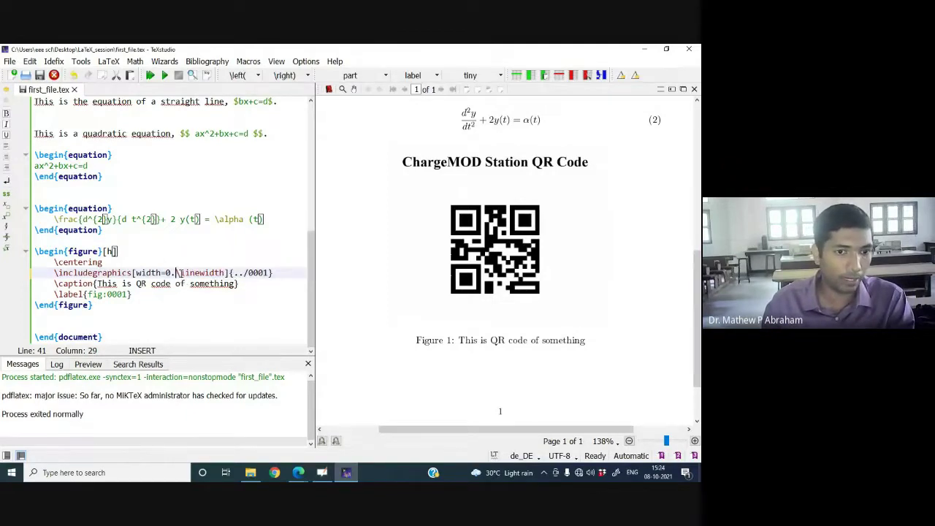
pyautogui.write('3')
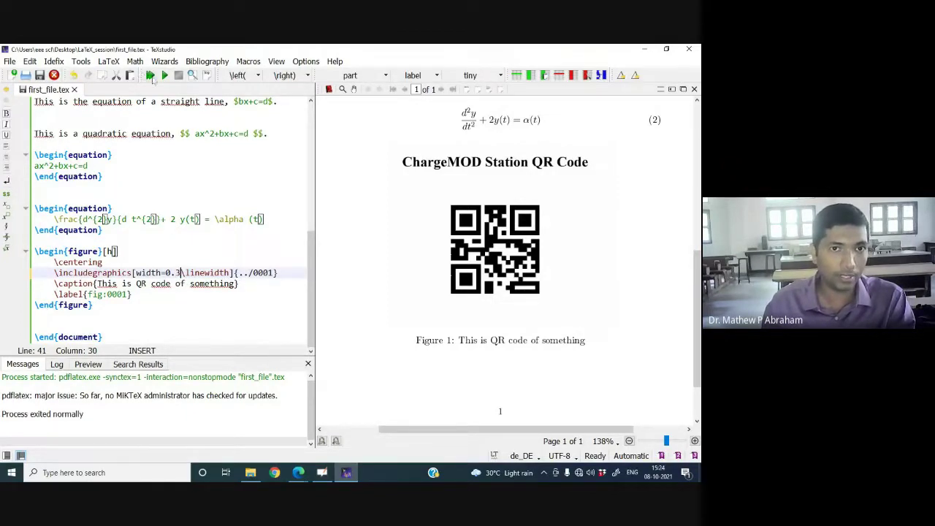
pyautogui.click(150, 75)
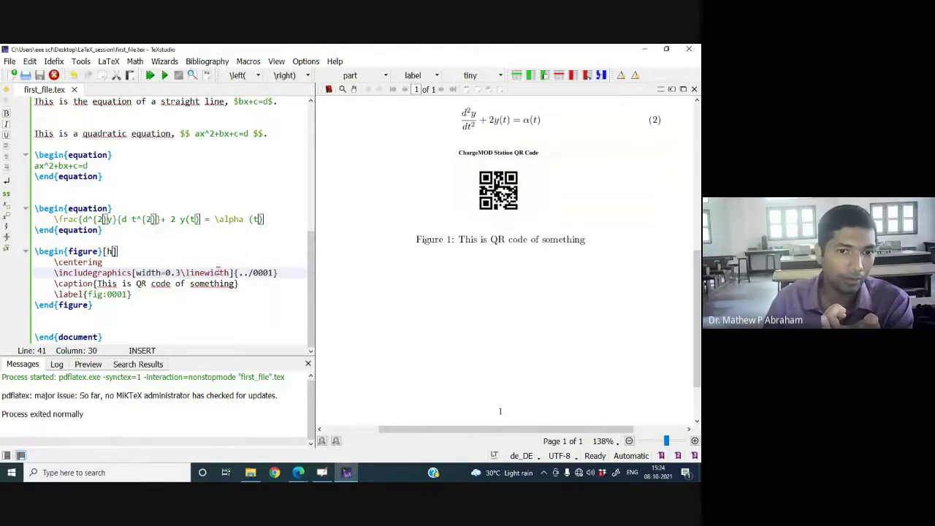
# Replace the image's relative width with an absolute width of 4cm and recompile
pyautogui.moveTo(232, 272); pyautogui.dragTo(171, 273)
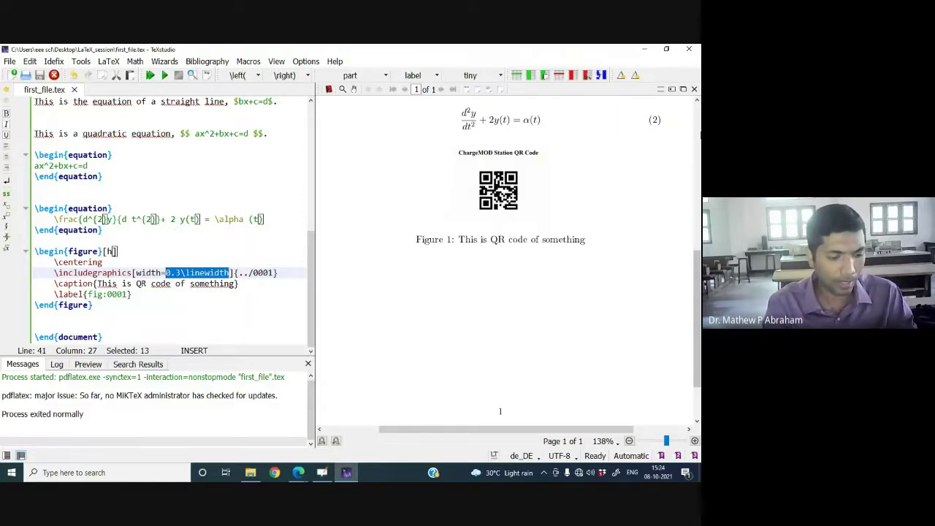
pyautogui.write('4cm')
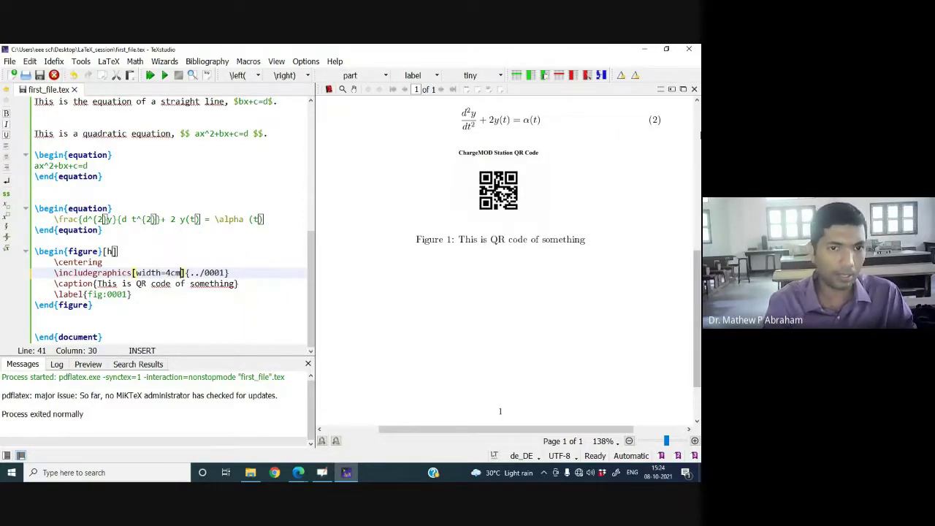
pyautogui.click(152, 77)
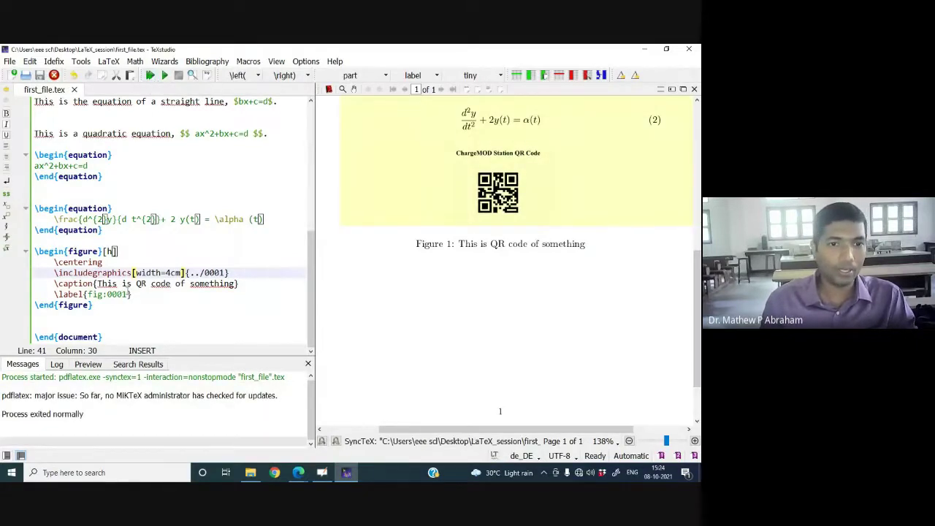
# Set the image width to 6cm, recompile and review the figure in the PDF preview
pyautogui.press('Left')
pyautogui.press('Left')
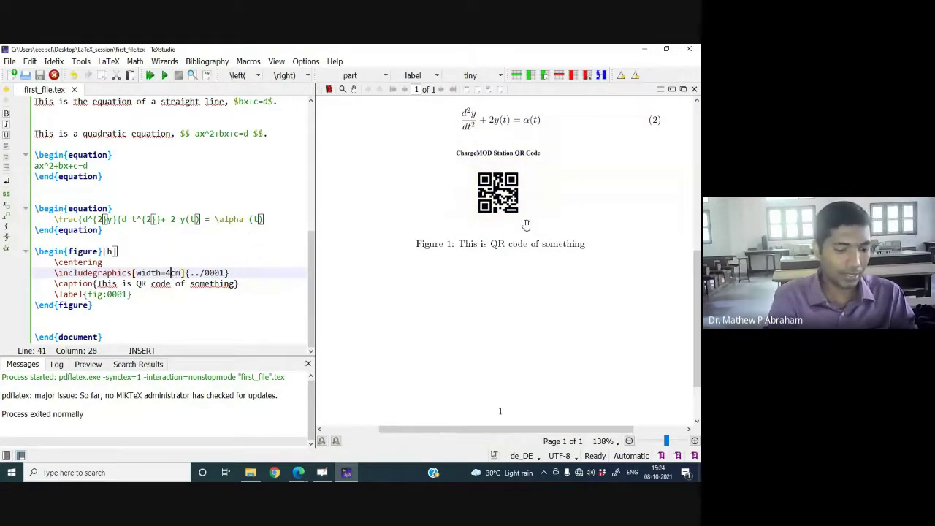
pyautogui.press('BackSpace')
pyautogui.write('6')
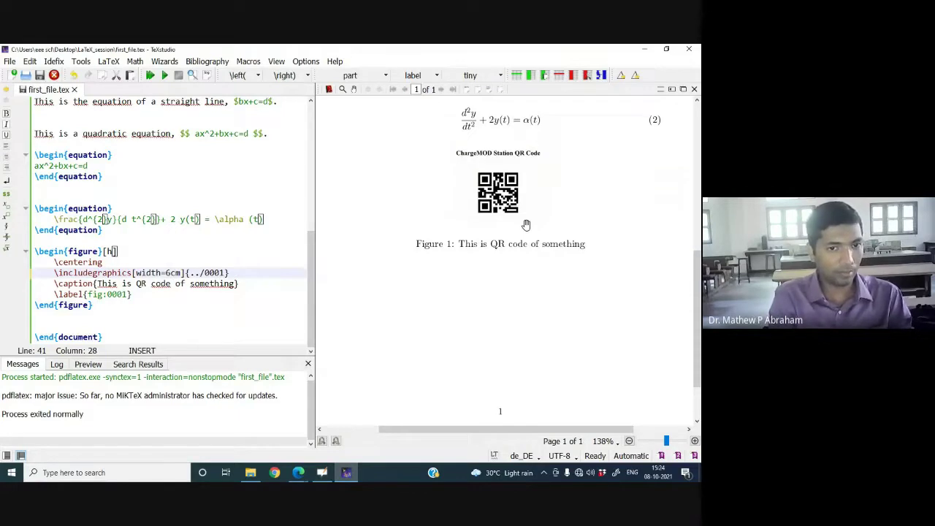
pyautogui.click(149, 76)
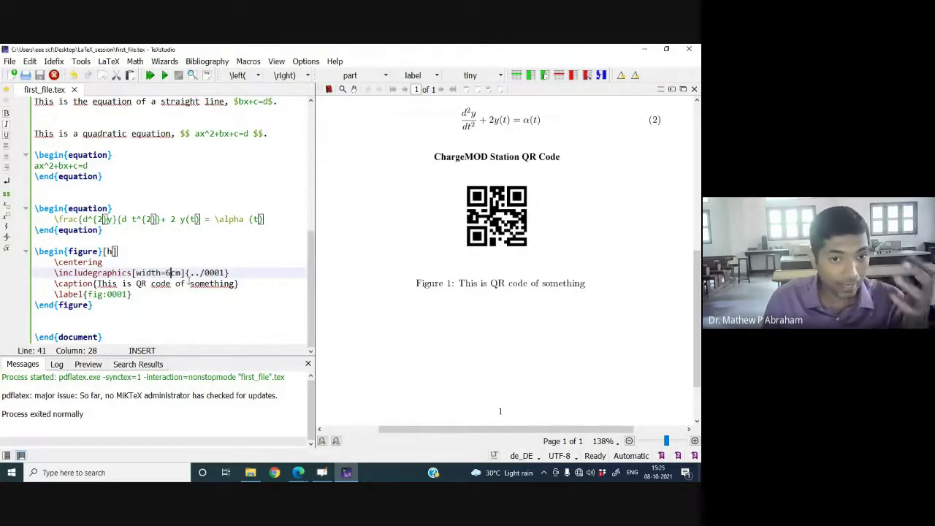
pyautogui.scroll(3, 604, 329)
pyautogui.scroll(-4, 599, 317)
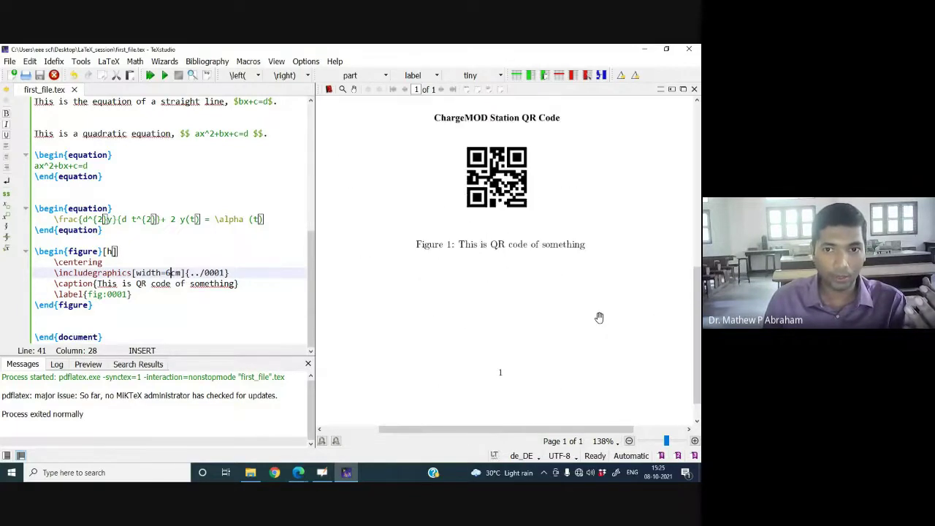
# Add blank lines after the end of the figure environment and open the Quick Tabular wizard there
pyautogui.click(152, 305)
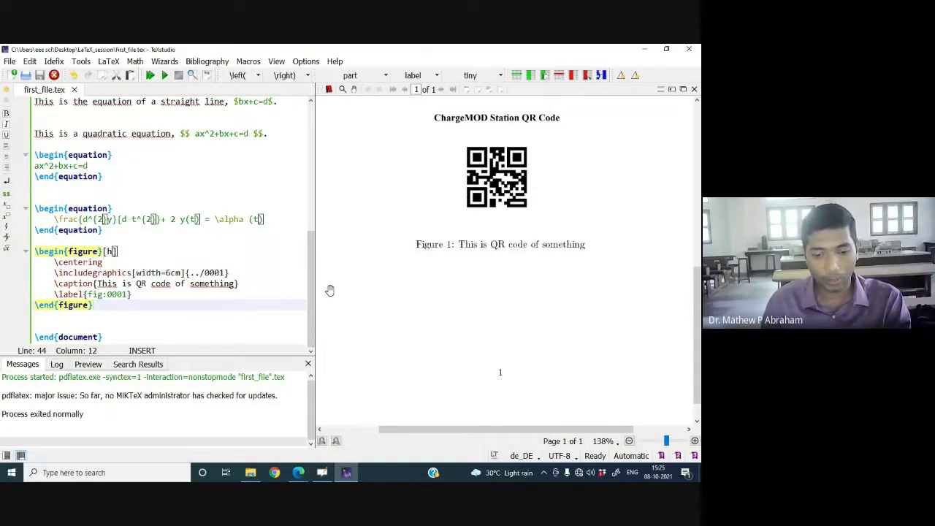
pyautogui.press('Return')
pyautogui.press('Return')
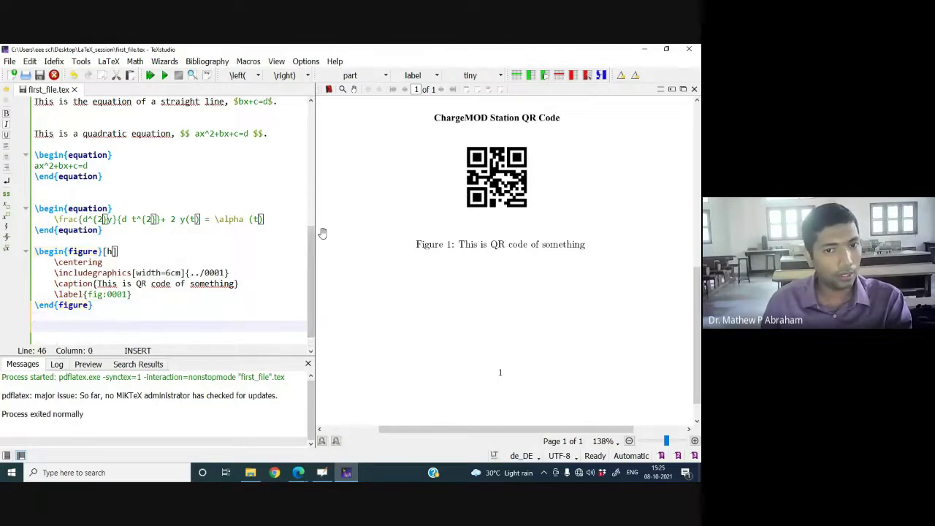
pyautogui.scroll(-1, 309, 242)
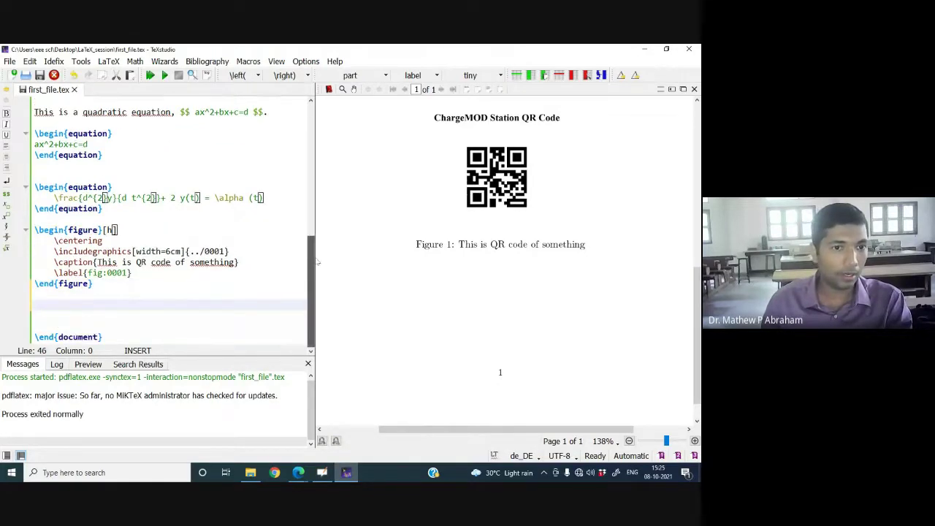
pyautogui.click(165, 64)
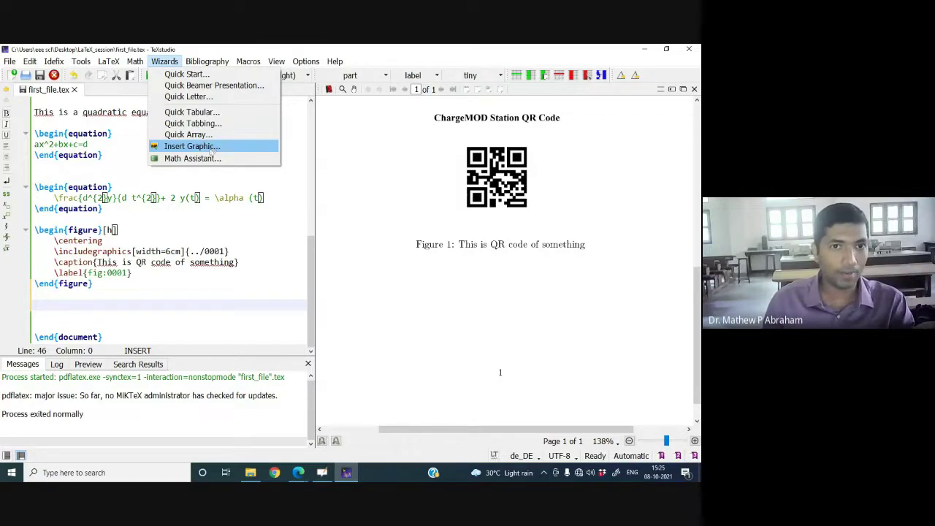
pyautogui.click(189, 117)
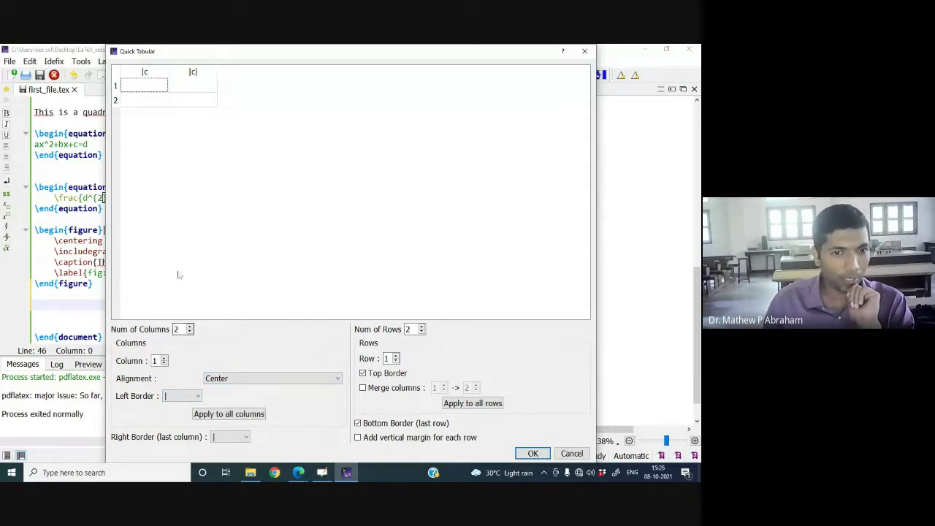
# Set the new table's size to 5 columns and 6 rows
pyautogui.click(190, 326)
pyautogui.click(190, 326)
pyautogui.click(190, 326)
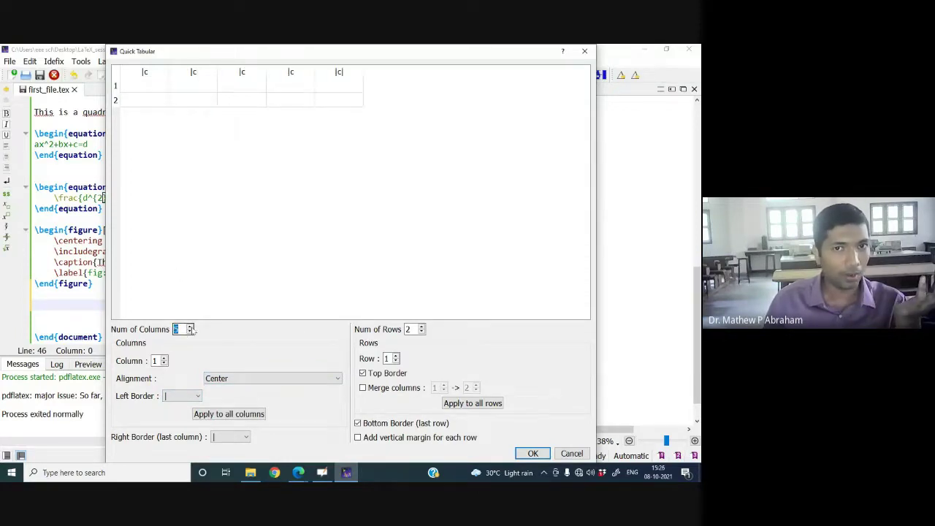
pyautogui.click(422, 326)
pyautogui.click(421, 326)
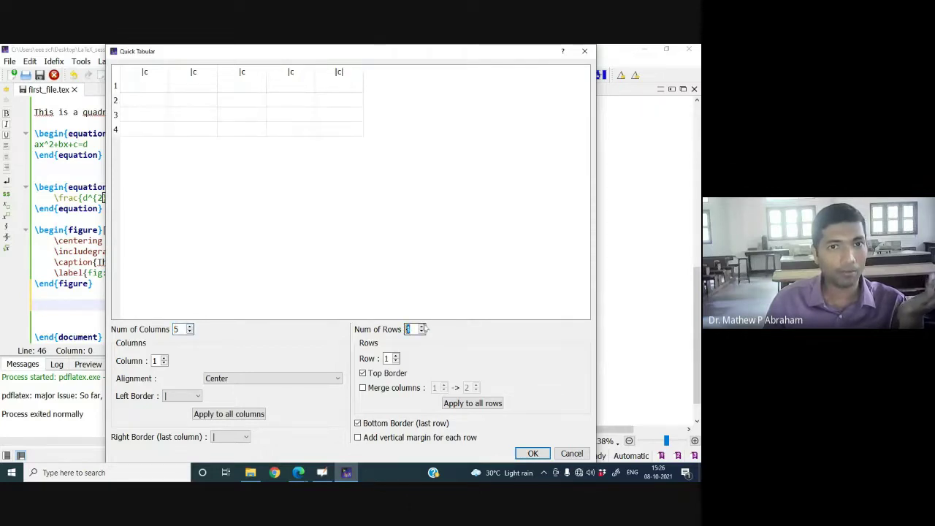
pyautogui.click(422, 326)
pyautogui.click(422, 326)
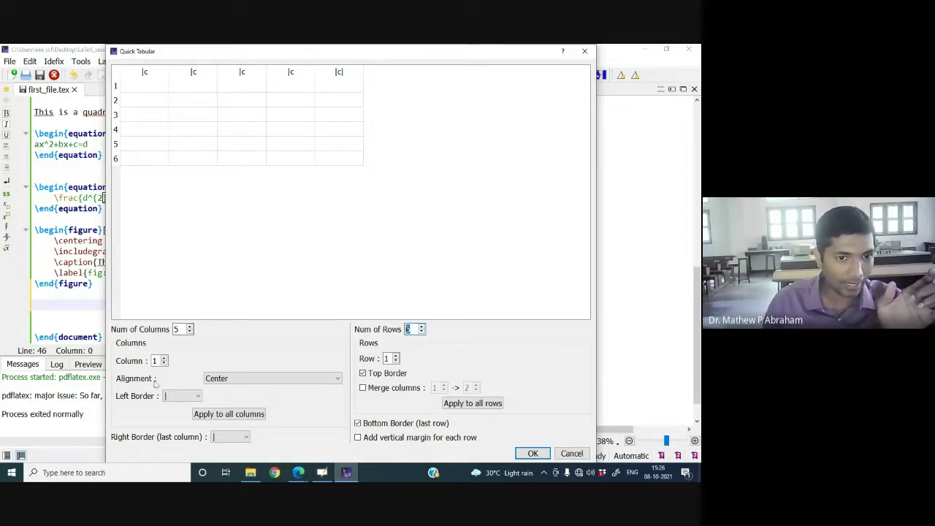
# Try Left and Right alignment on column 1 of the table, and return it to Center
pyautogui.click(271, 380)
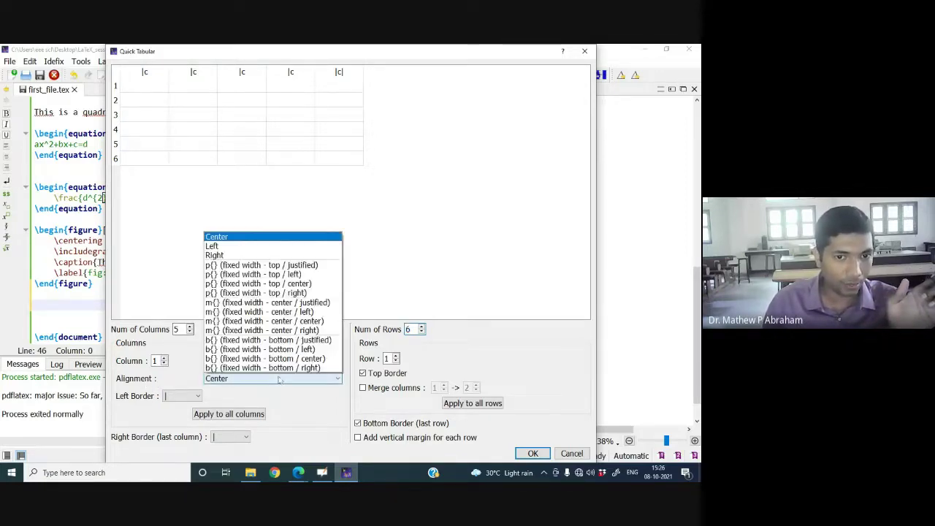
pyautogui.click(277, 246)
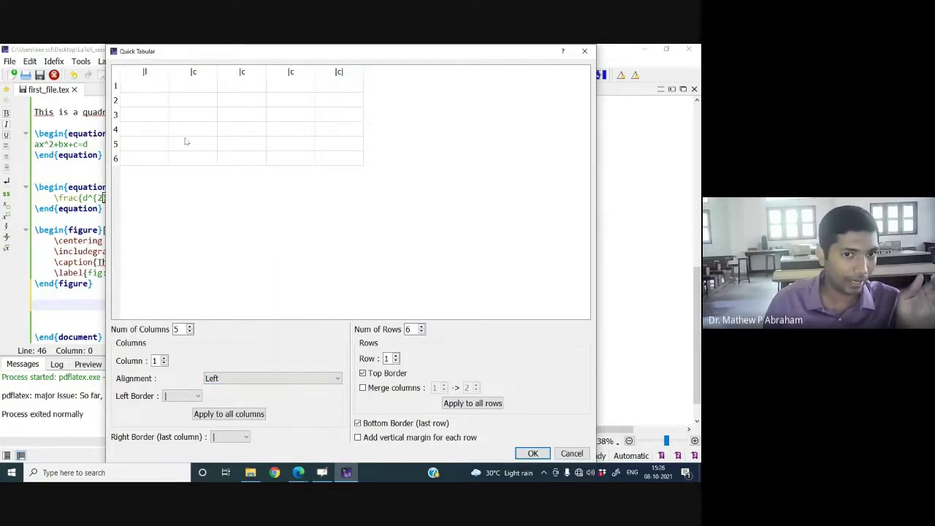
pyautogui.click(266, 379)
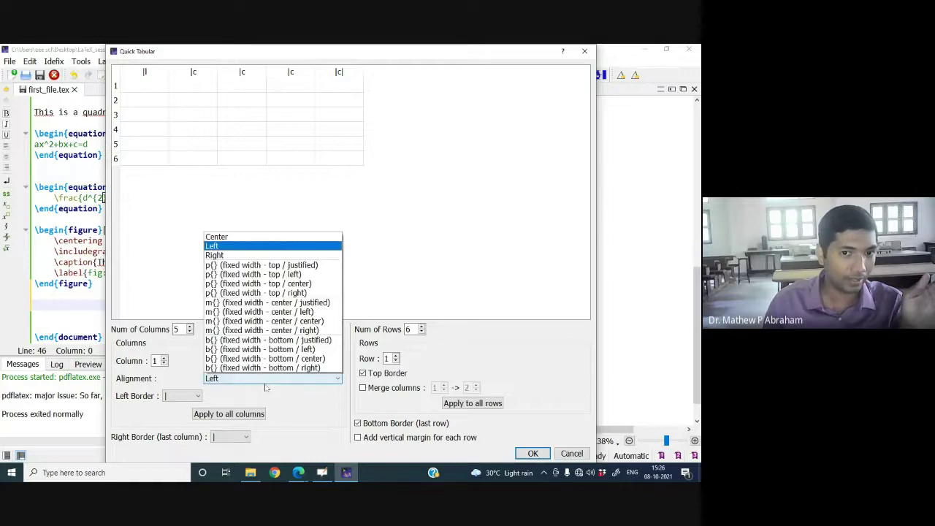
pyautogui.click(255, 255)
pyautogui.click(258, 379)
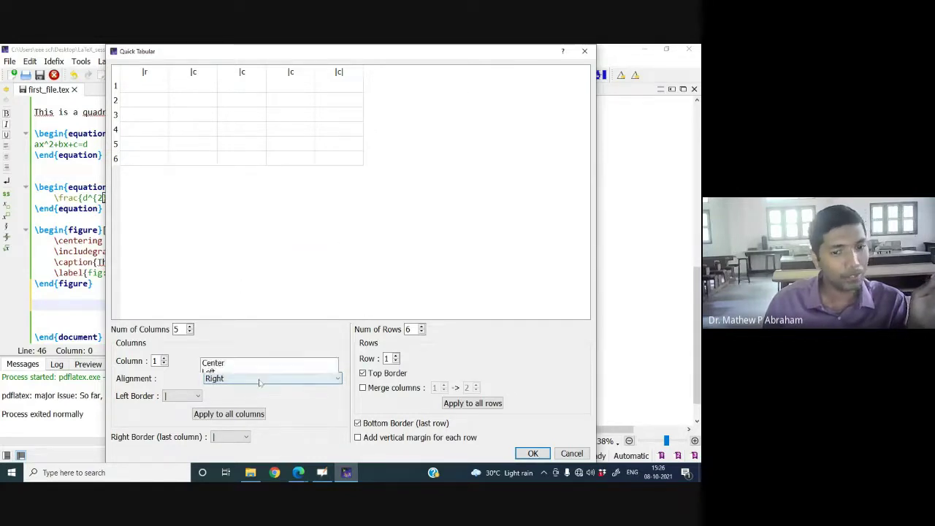
pyautogui.click(216, 236)
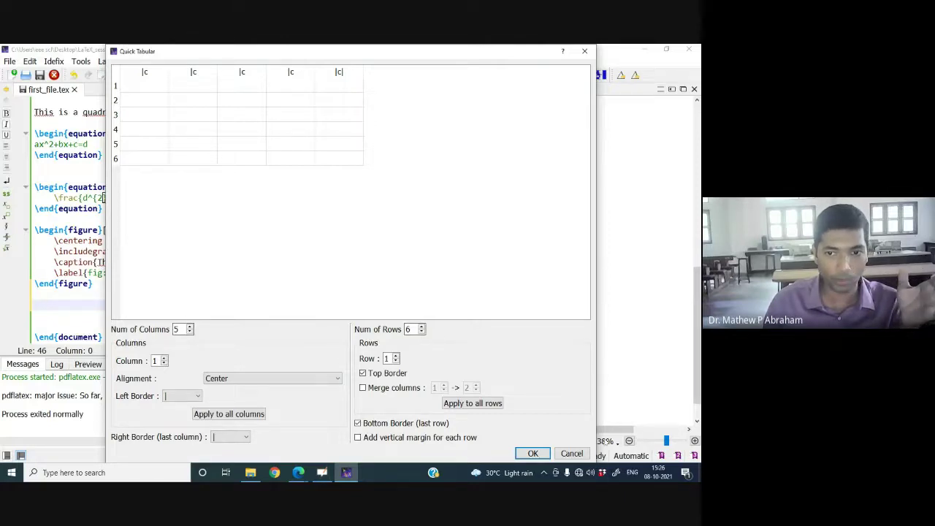
# Insert the bordered, centre-aligned tabular code below the figure and compile the document
pyautogui.click(529, 454)
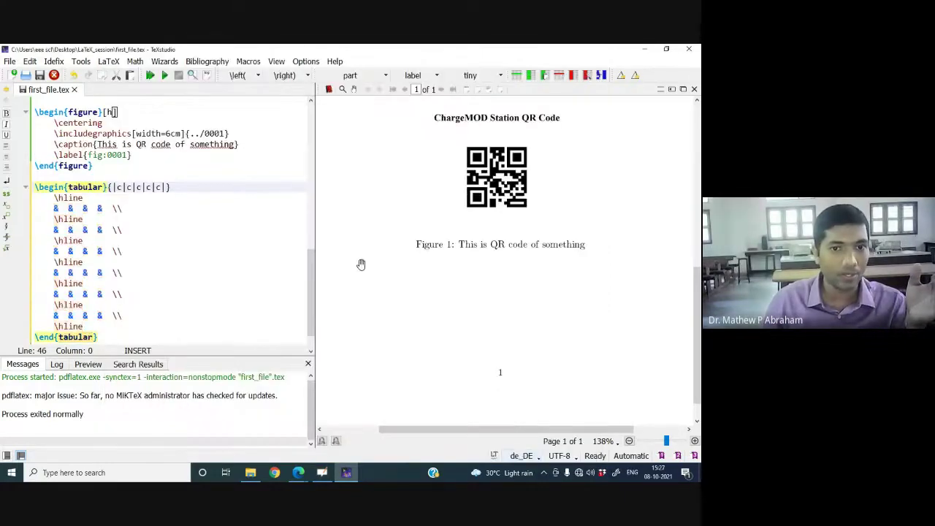
pyautogui.scroll(-1, 56, 155)
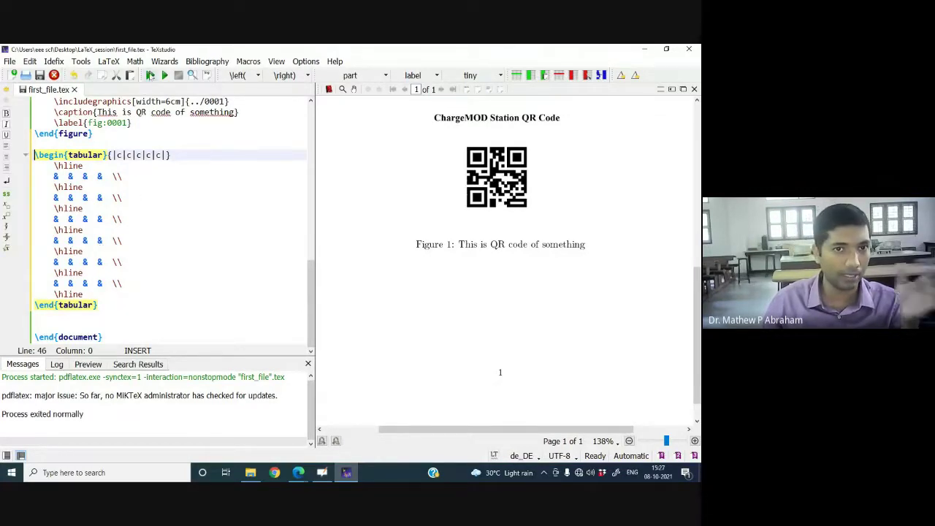
pyautogui.click(150, 75)
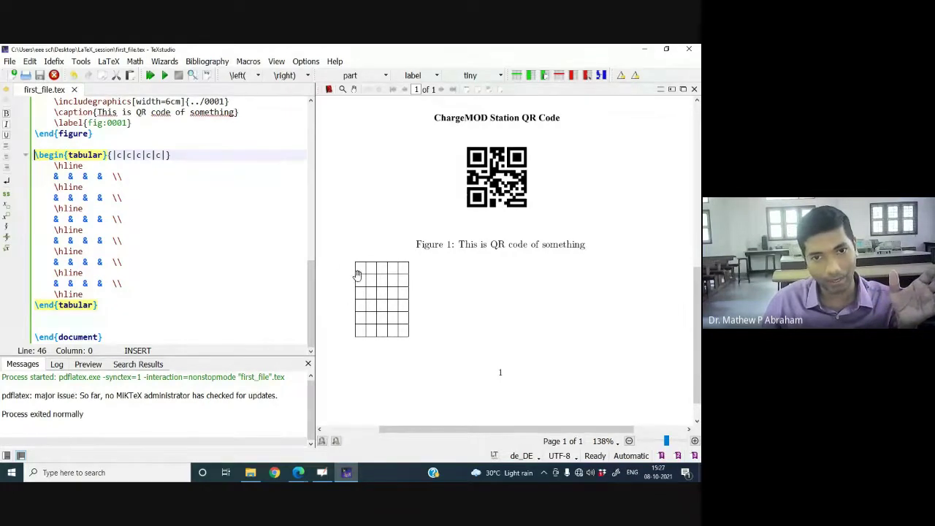
# Try the tabular column specification without its leading vertical line, and with a double leading line, compiling after each change
pyautogui.click(116, 155)
pyautogui.press('BackSpace')
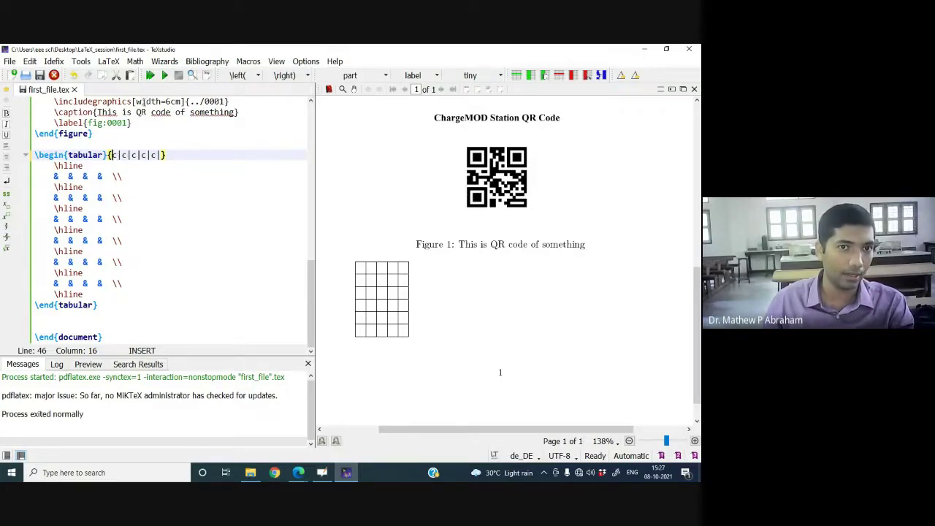
pyautogui.click(149, 75)
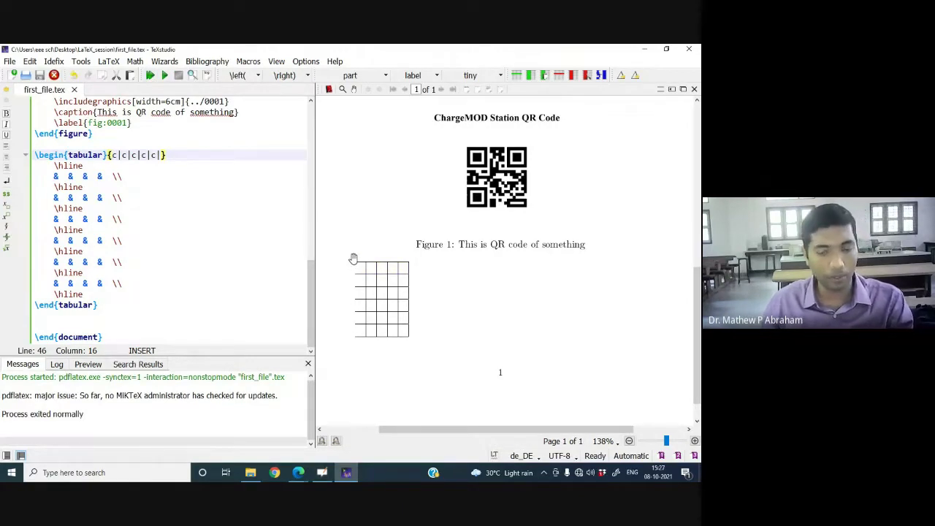
pyautogui.write('||')
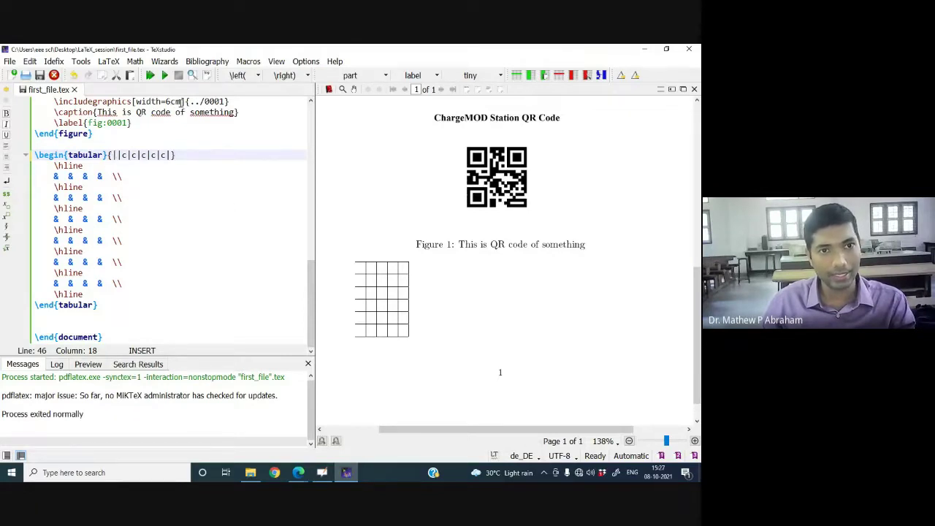
pyautogui.click(150, 75)
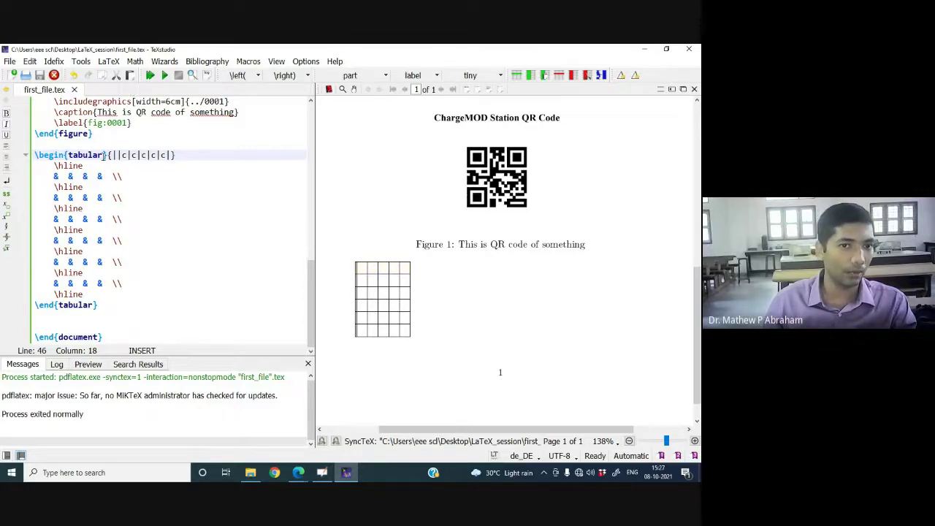
# Restore the single leading vertical line in the column specification, {|c|c|c|c|c|}, and recompile the document
pyautogui.press('BackSpace')
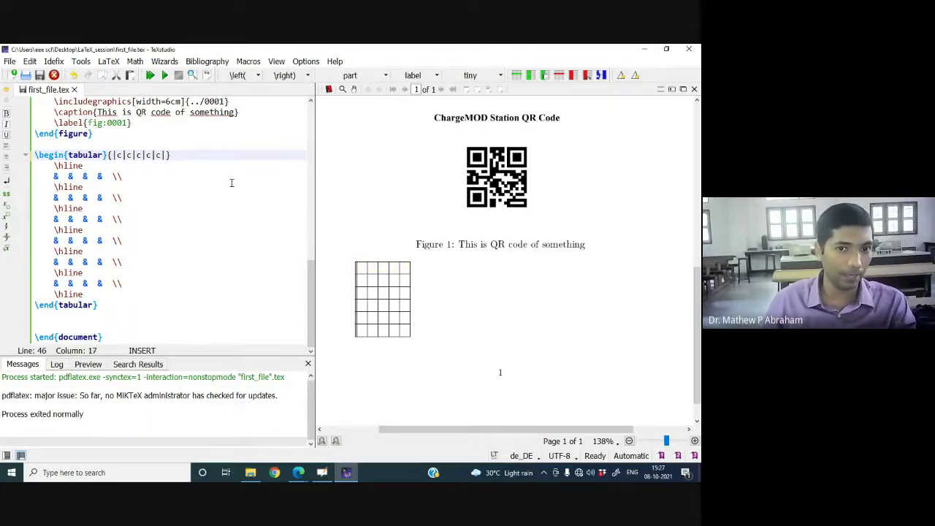
pyautogui.click(232, 183)
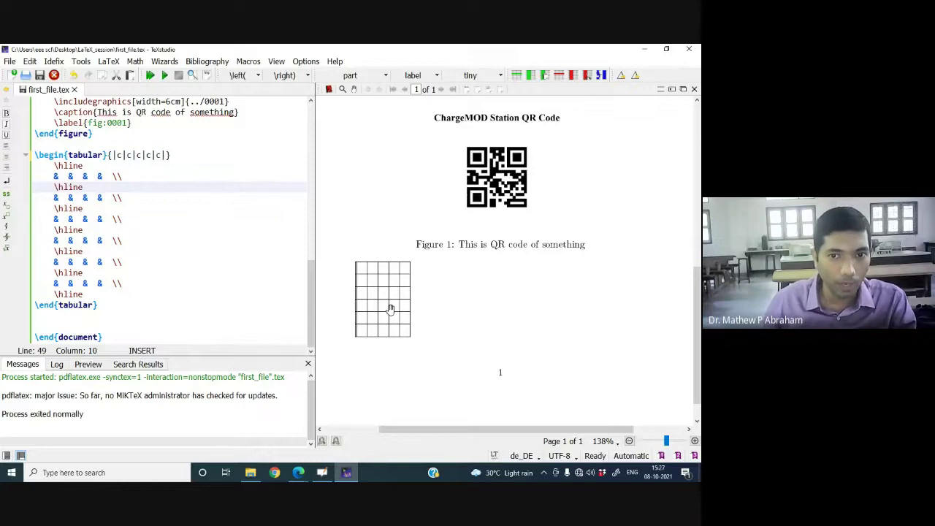
pyautogui.click(150, 75)
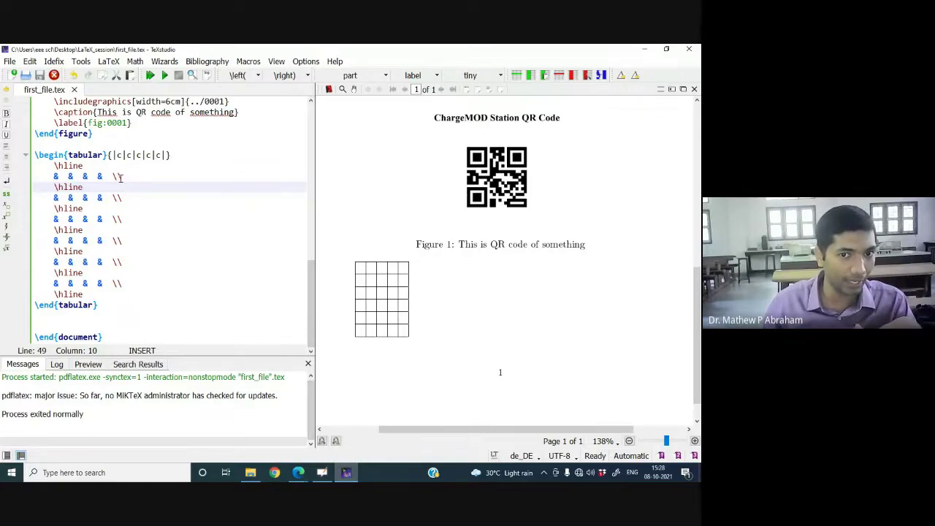
# Enter "First column" and "Second" in the first two cells of the table's first row, compiling after each entry
pyautogui.click(55, 187)
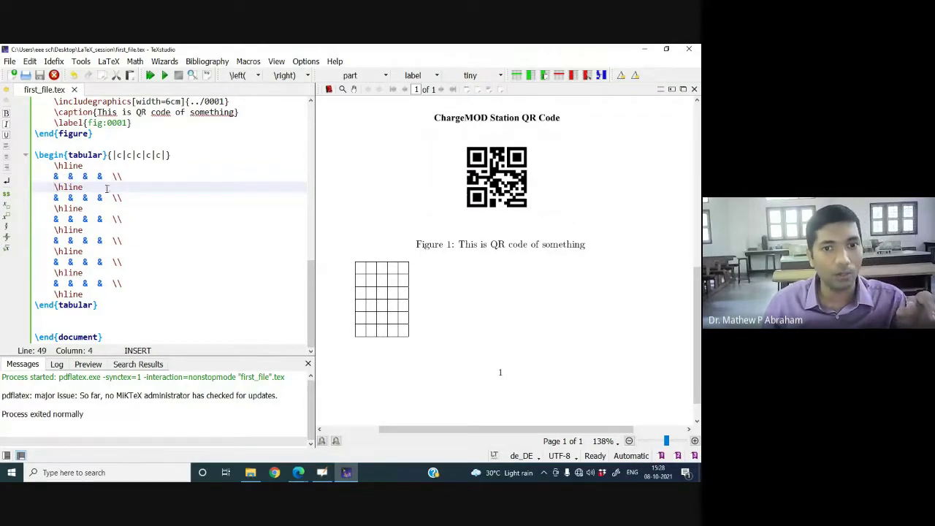
pyautogui.click(51, 177)
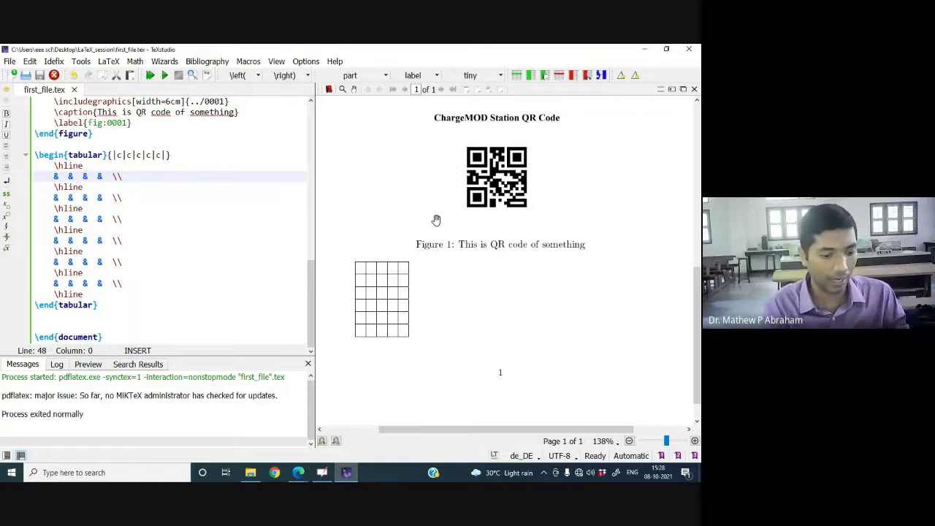
pyautogui.write('First   ')
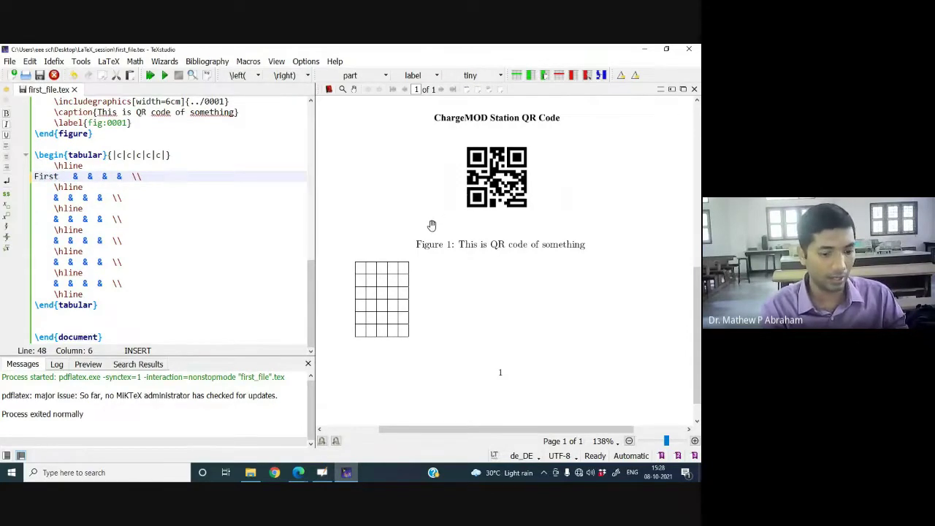
pyautogui.write('column')
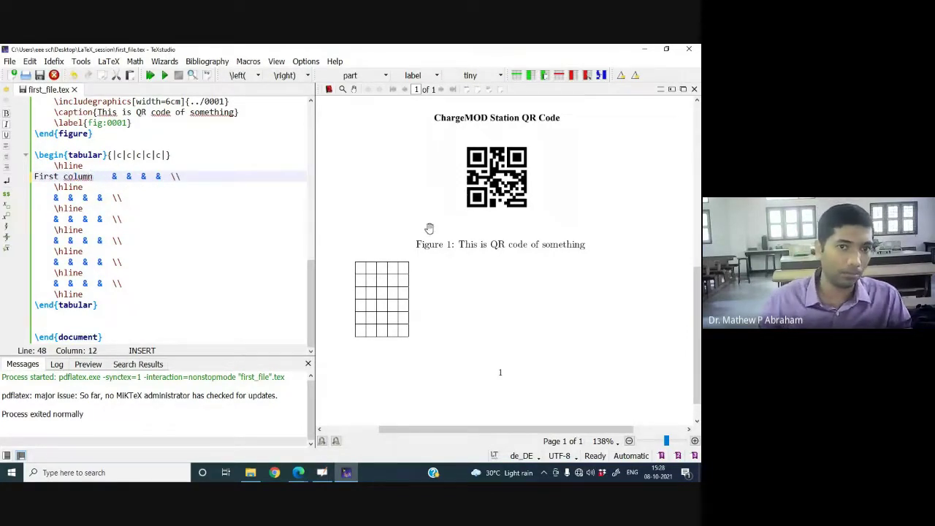
pyautogui.click(150, 75)
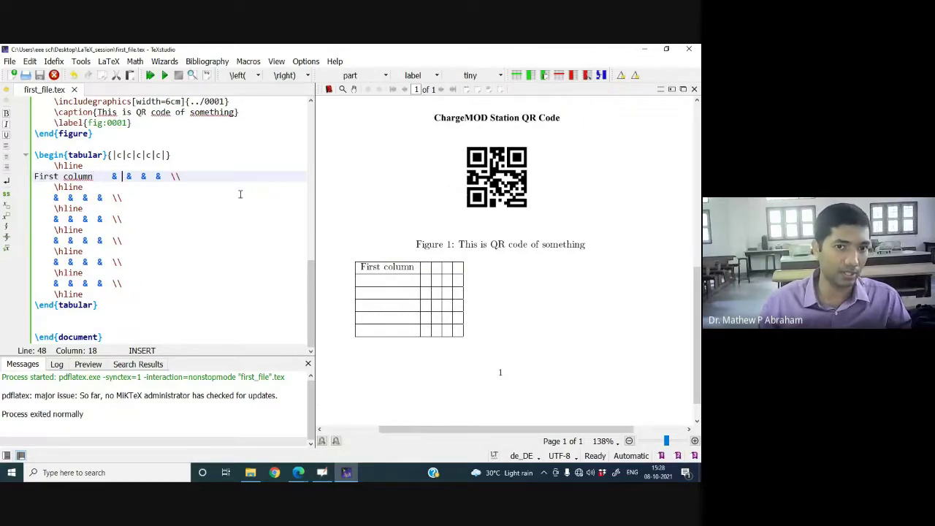
pyautogui.write('Second')
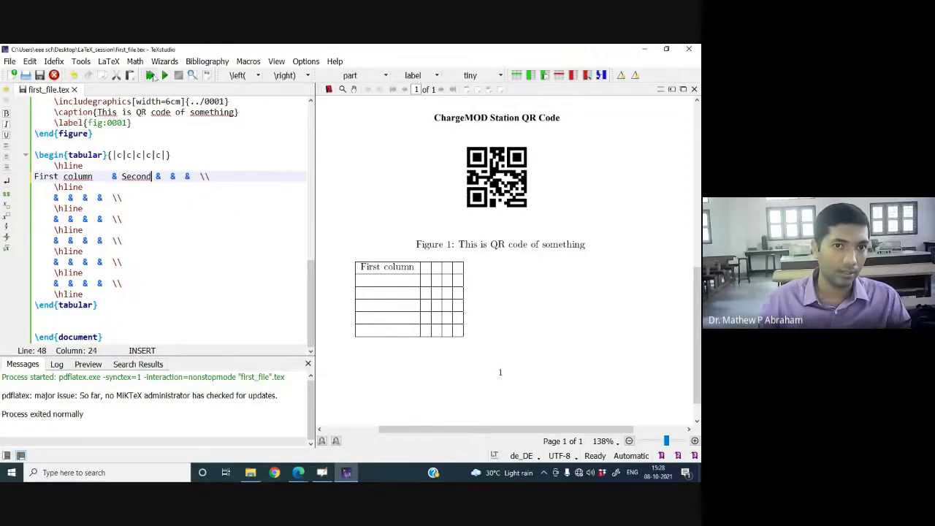
pyautogui.click(151, 75)
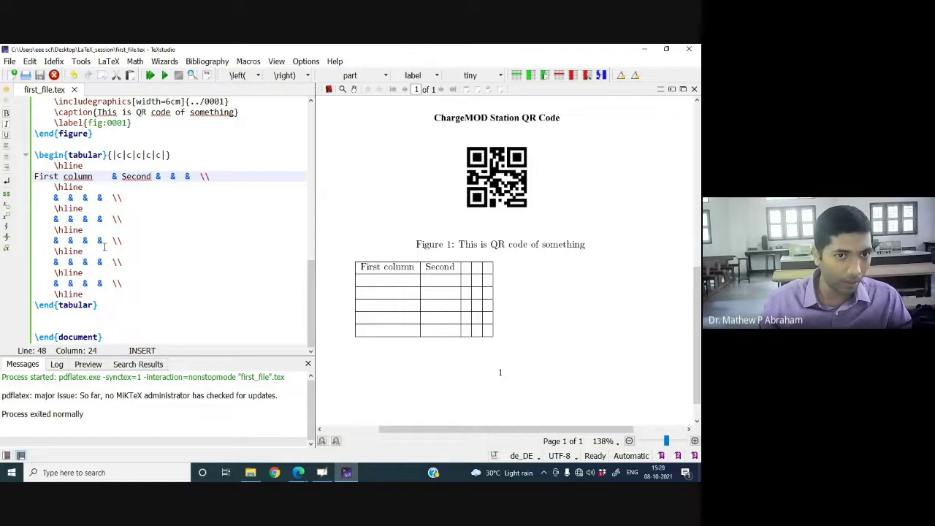
# Enter "Third row" in the first cell of the table's third row and compile the document
pyautogui.click(42, 220)
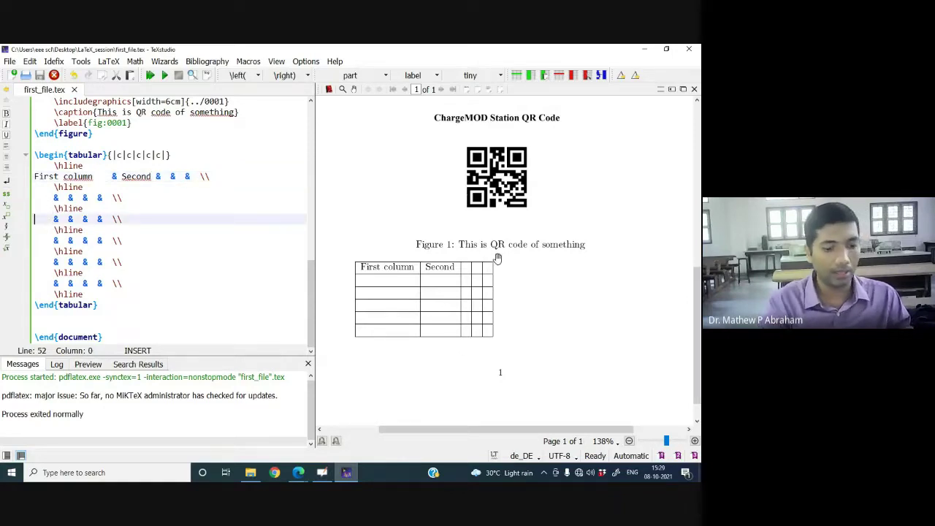
pyautogui.write('Third re')
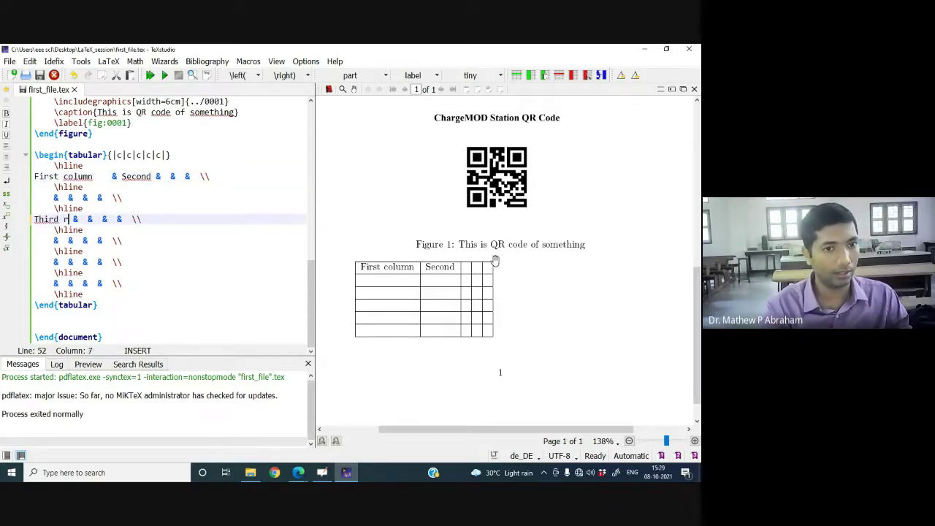
pyautogui.press('BackSpace')
pyautogui.write('ow')
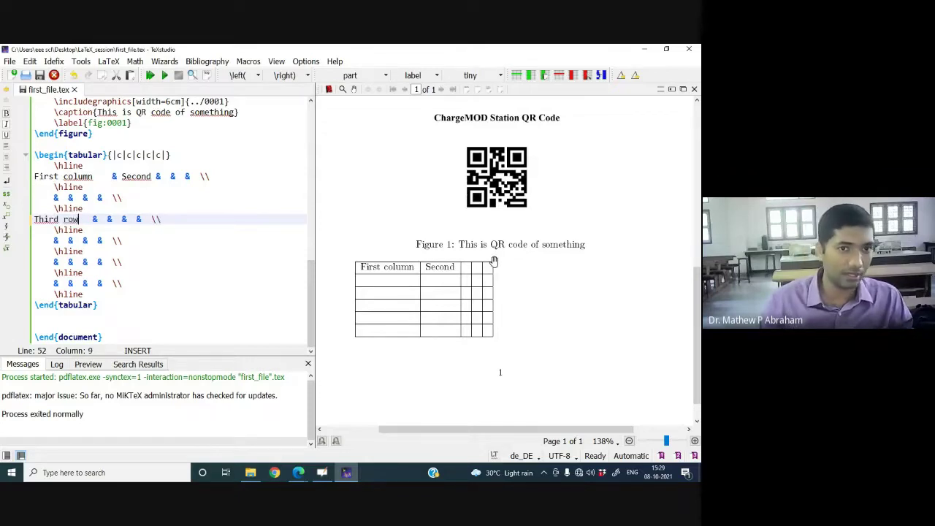
pyautogui.click(150, 76)
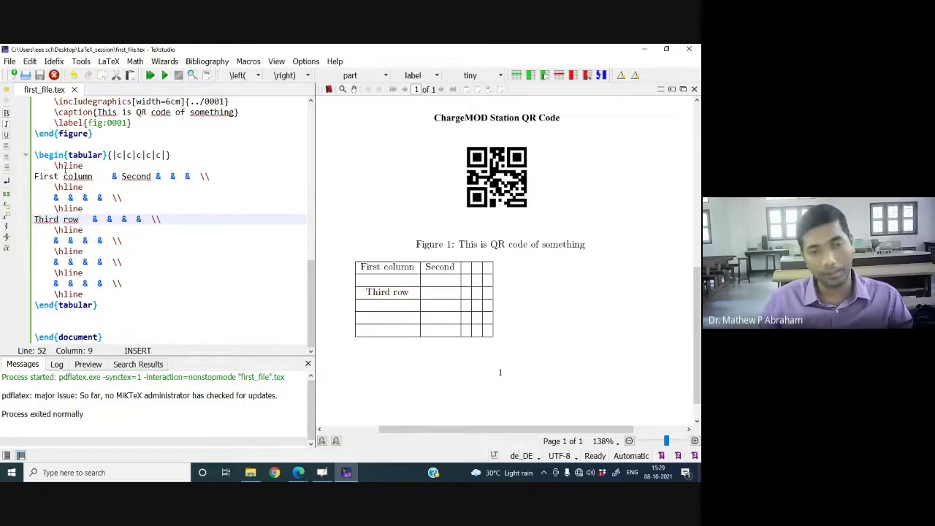
# Review the source code of the equation, figure and tabular environments
pyautogui.scroll(1, 147, 230)
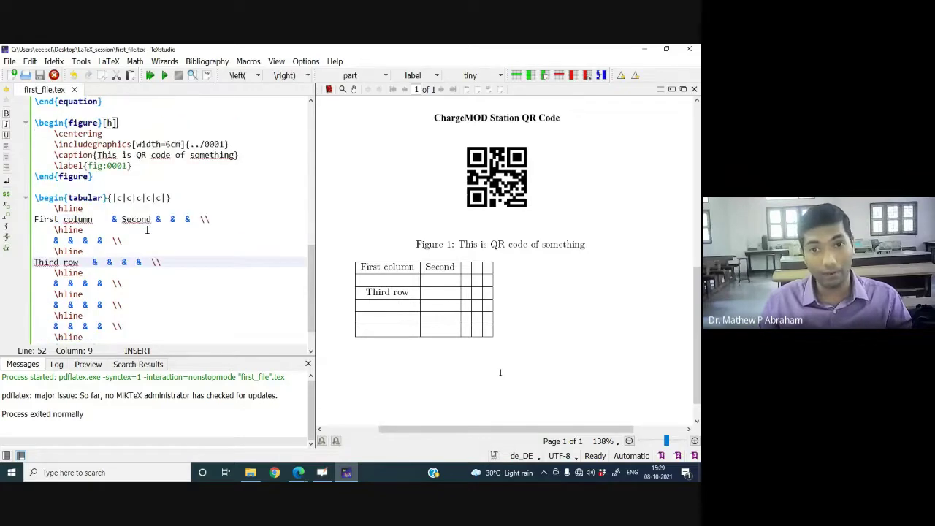
pyautogui.scroll(1, 101, 158)
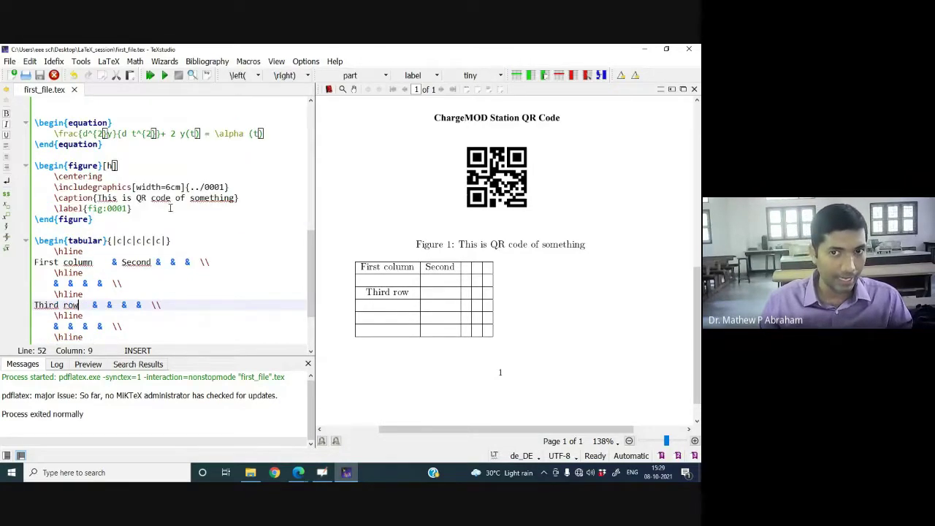
pyautogui.scroll(-2, 170, 208)
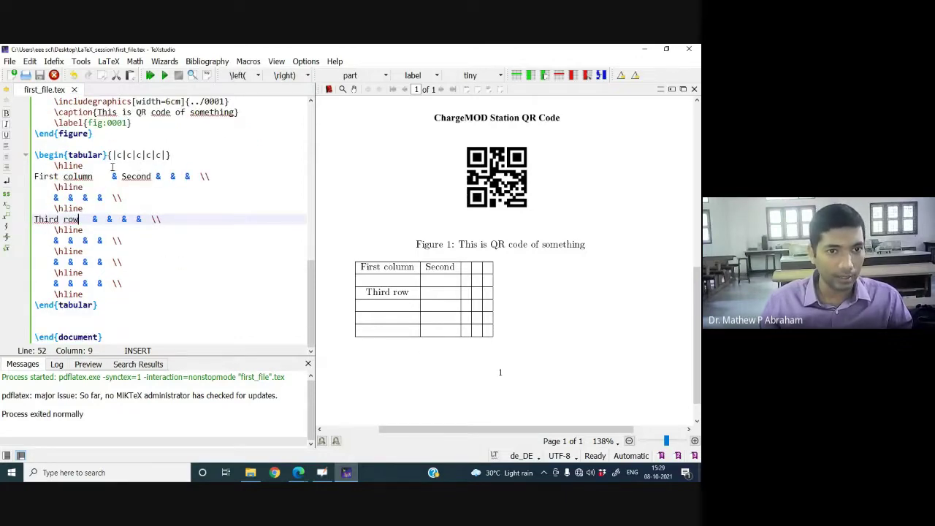
pyautogui.scroll(2, 119, 192)
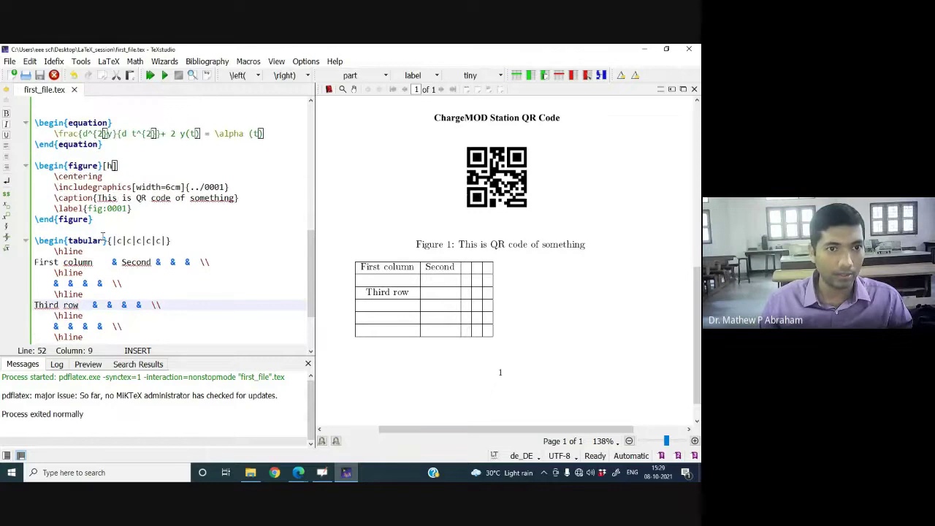
pyautogui.scroll(-1, 103, 236)
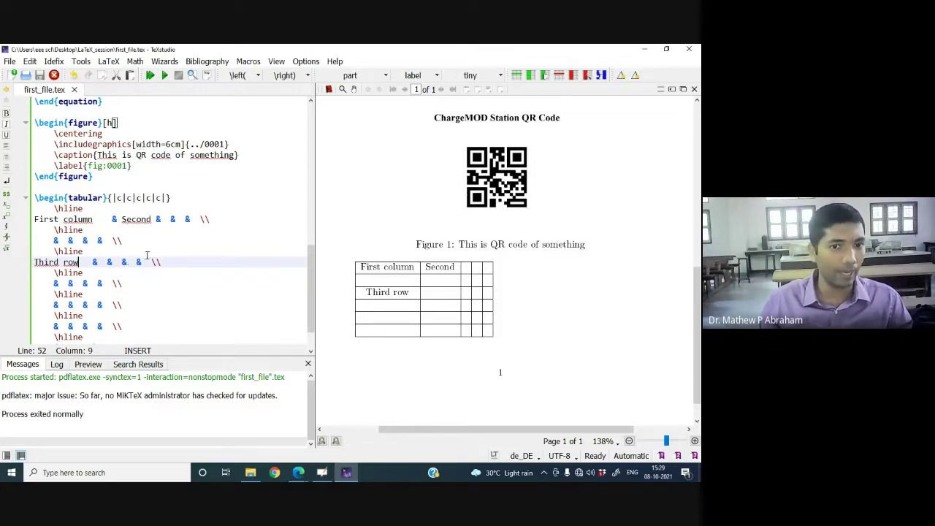
pyautogui.scroll(-1, 146, 255)
# Look through the recent in-call messages in the Google Meet chat
pyautogui.scroll(1, 115, 204)
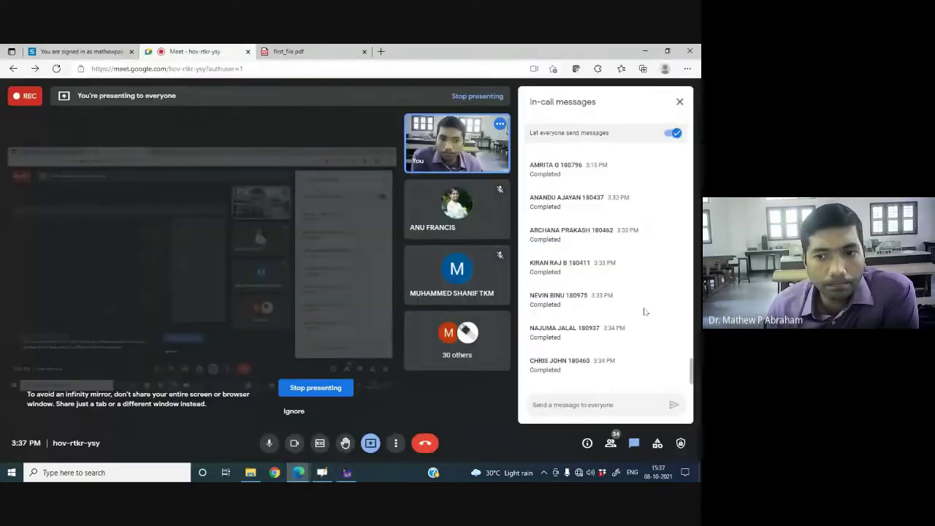
pyautogui.scroll(1, 643, 312)
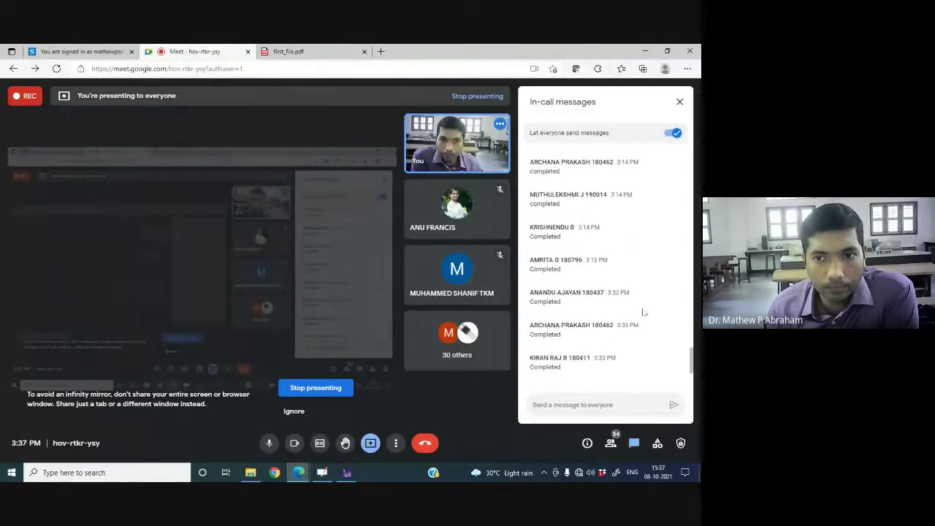
pyautogui.scroll(-2, 642, 313)
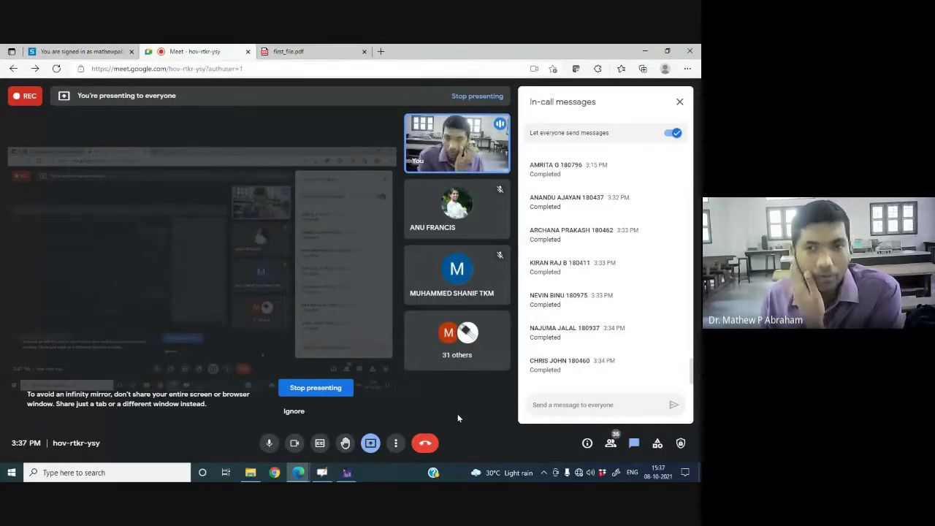
# Switch back to TeXstudio and review the whole document source, from the table code to the preamble packages
pyautogui.moveTo(349, 478)
pyautogui.click(348, 473)
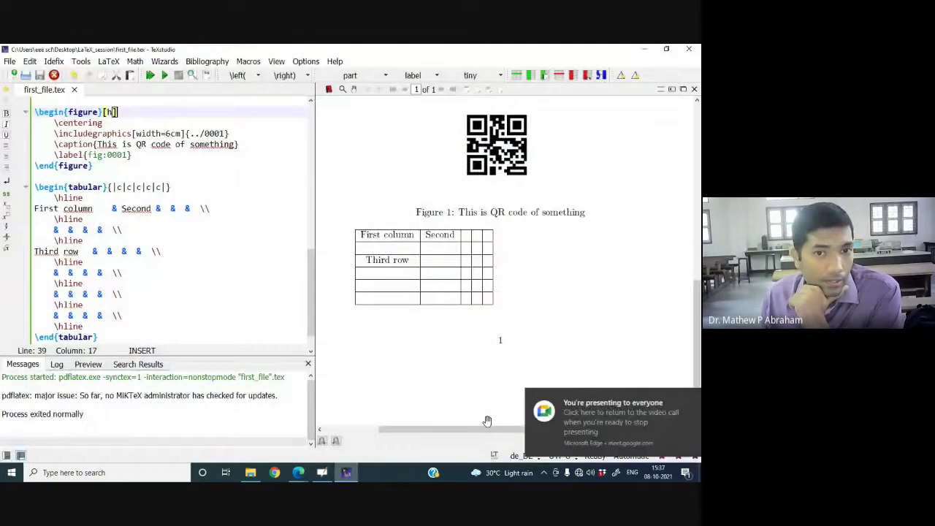
pyautogui.scroll(7, 157, 276)
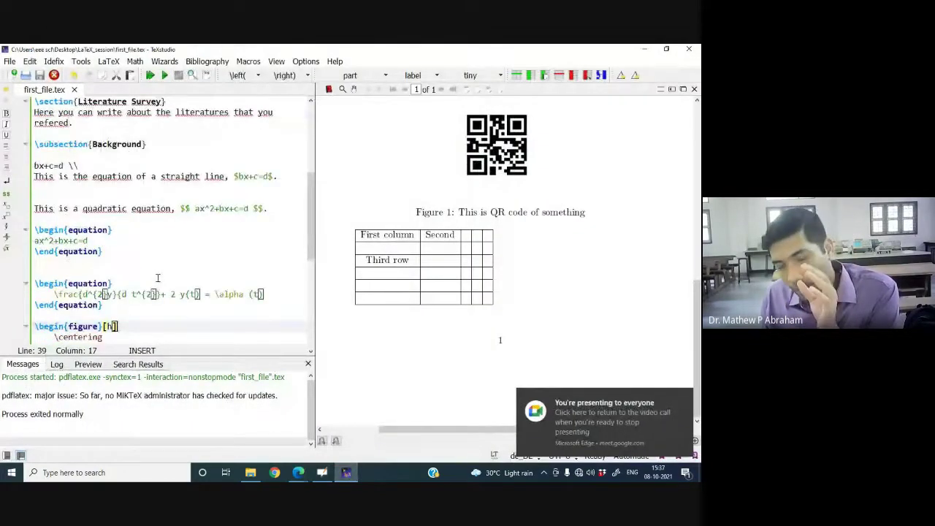
pyautogui.scroll(3, 161, 277)
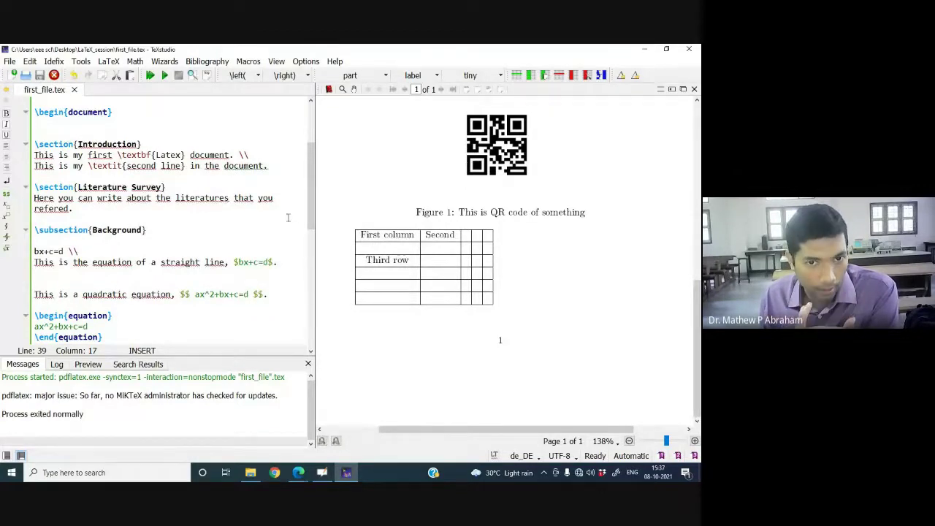
pyautogui.scroll(-8, 289, 218)
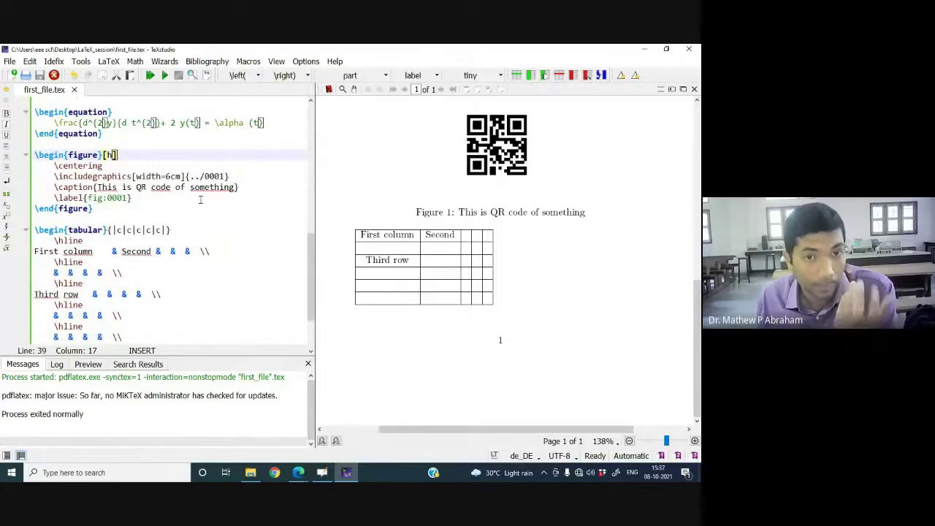
pyautogui.scroll(-2, 188, 204)
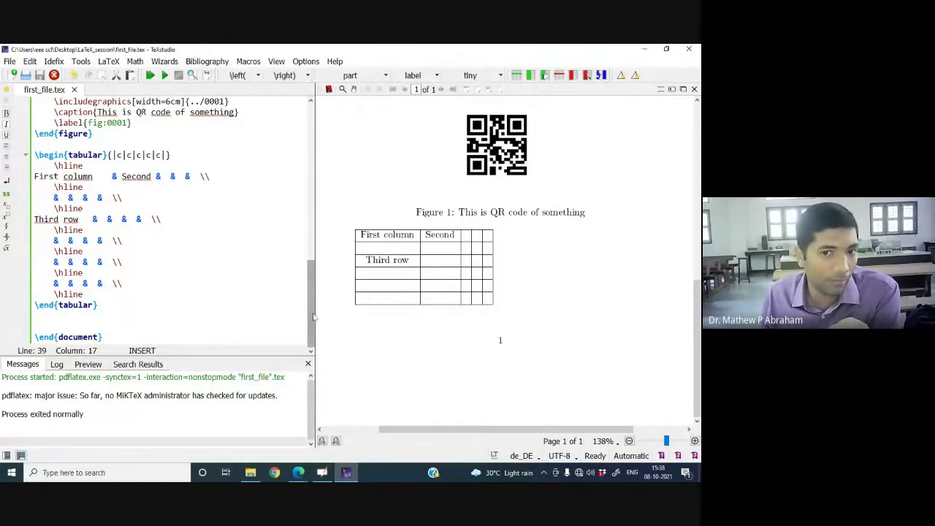
pyautogui.moveTo(313, 317); pyautogui.dragTo(208, 121)
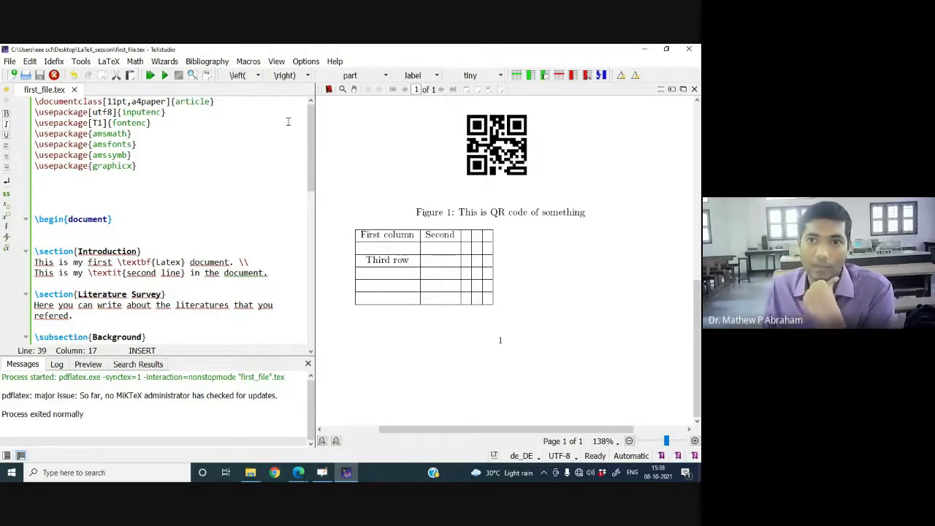
# Minimise TeXstudio, close the in-call messages in Google Meet, and minimise the browser to show the desktop
pyautogui.click(637, 49)
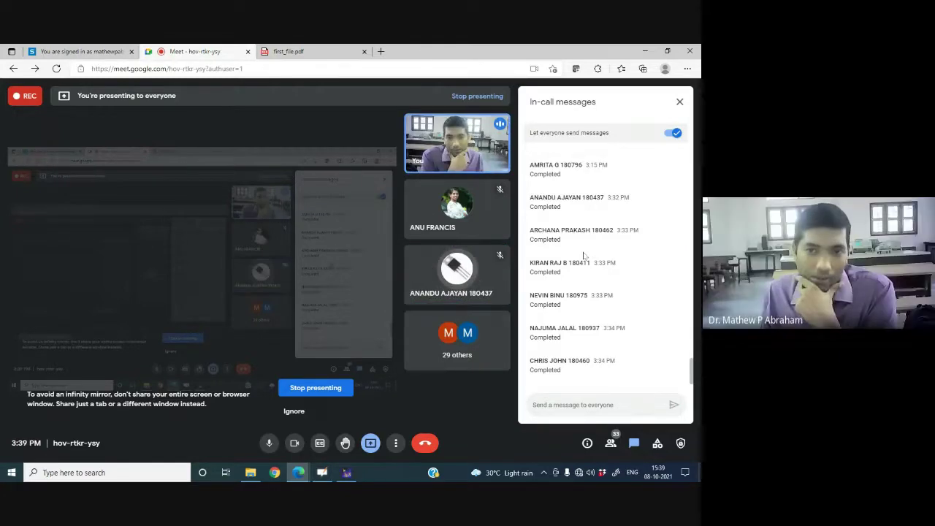
pyautogui.click(679, 104)
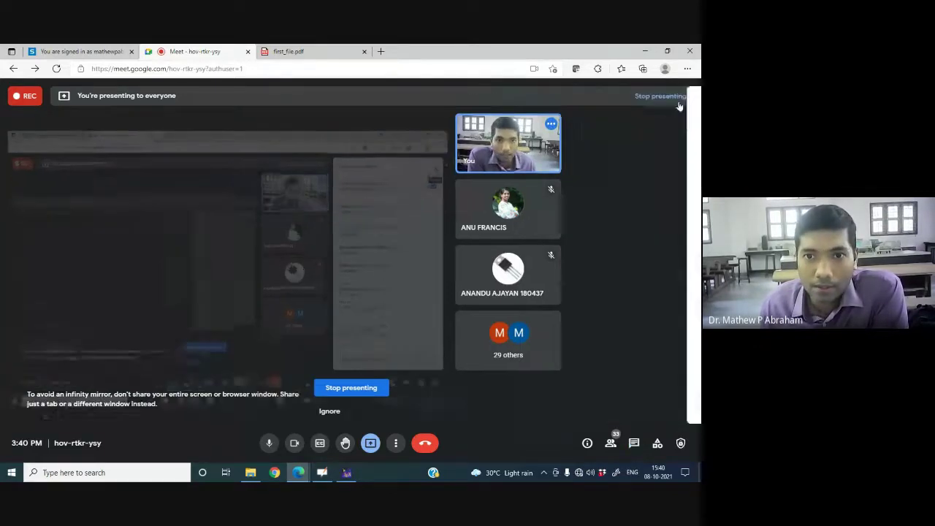
pyautogui.click(648, 48)
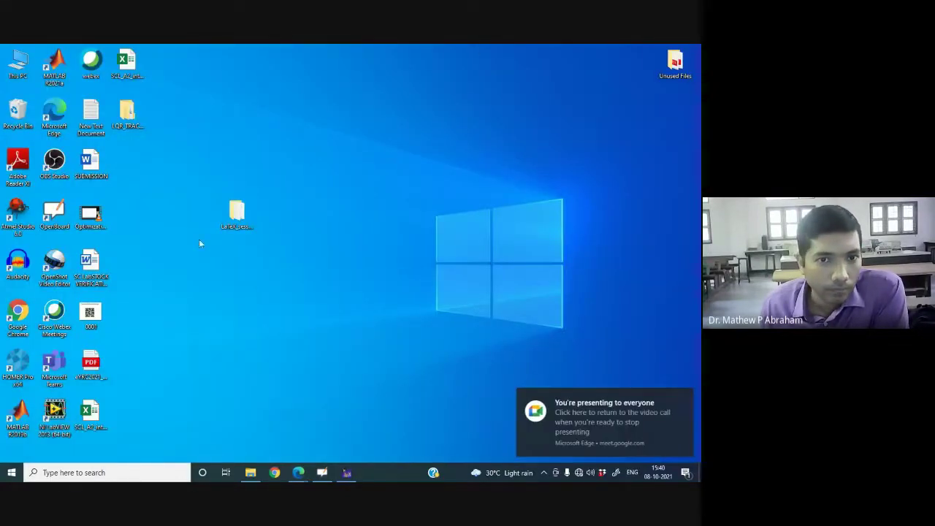
# Open the LaTeX_session folder on the desktop and extract the Report_format archive into its own Report_format subfolder
pyautogui.doubleClick(247, 224)
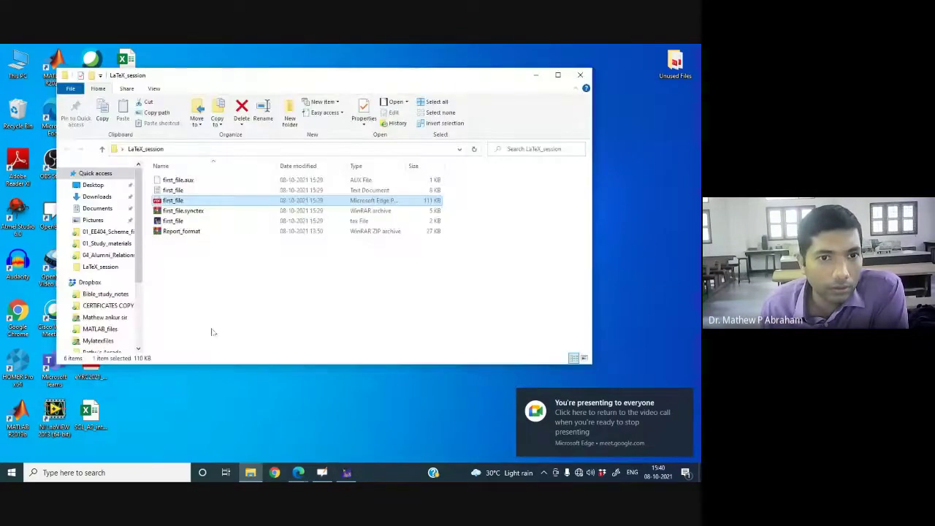
pyautogui.click(213, 331)
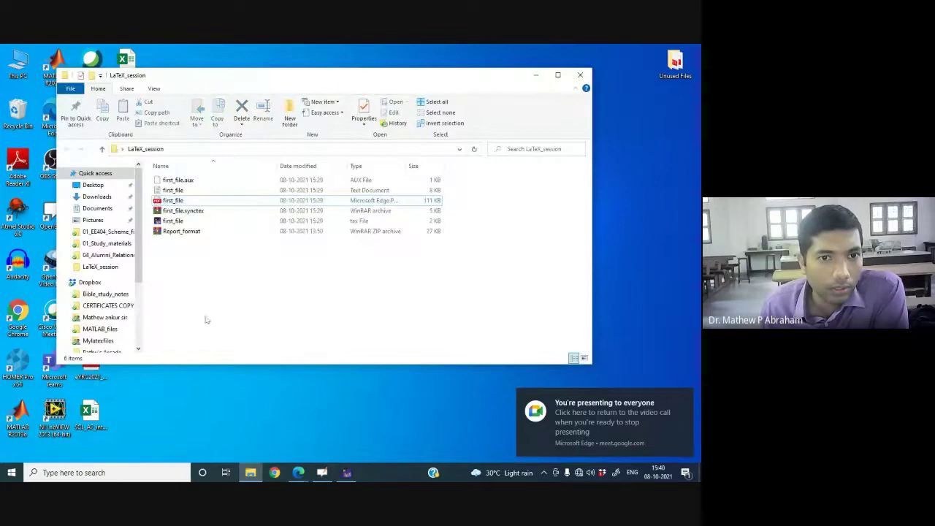
pyautogui.click(177, 233)
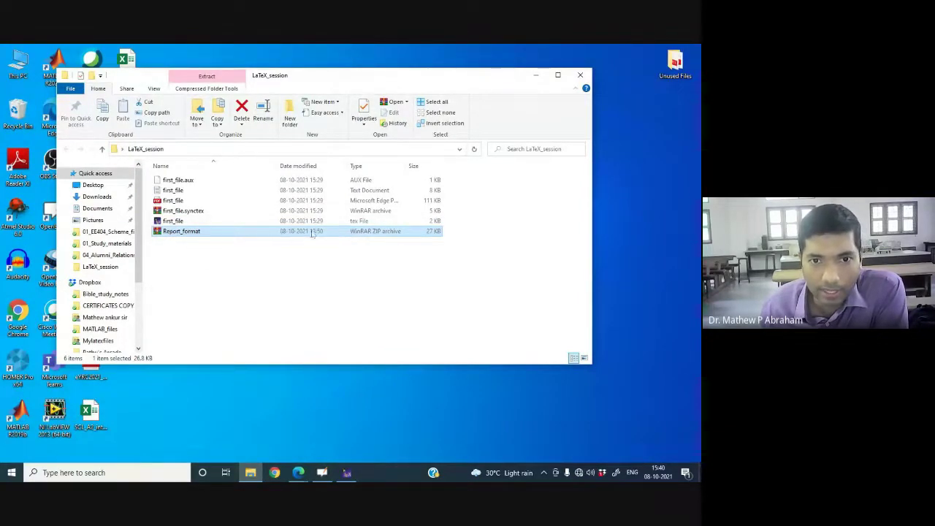
pyautogui.rightClick(177, 235)
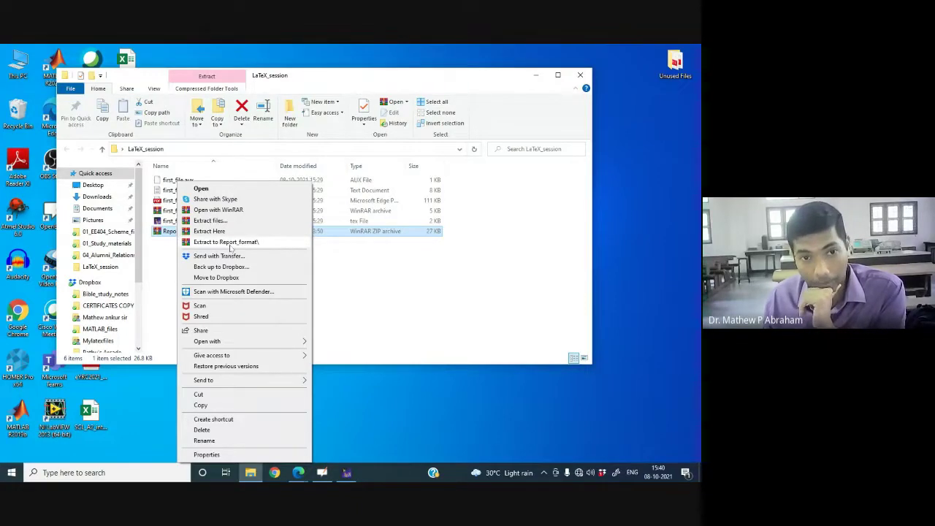
pyautogui.click(230, 247)
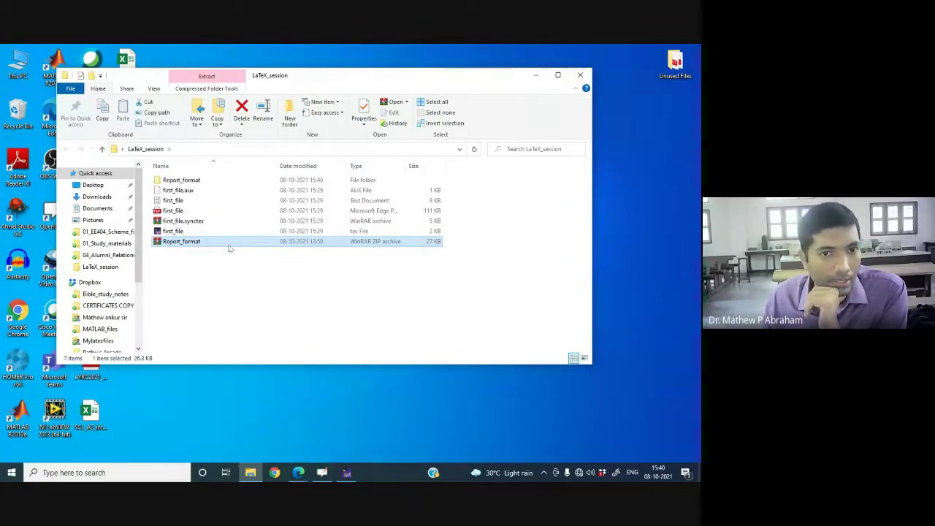
# Browse into the inner extracted Report_format folder, read the LaTeX installation instructions, and point out the ref and report_format files
pyautogui.doubleClick(210, 181)
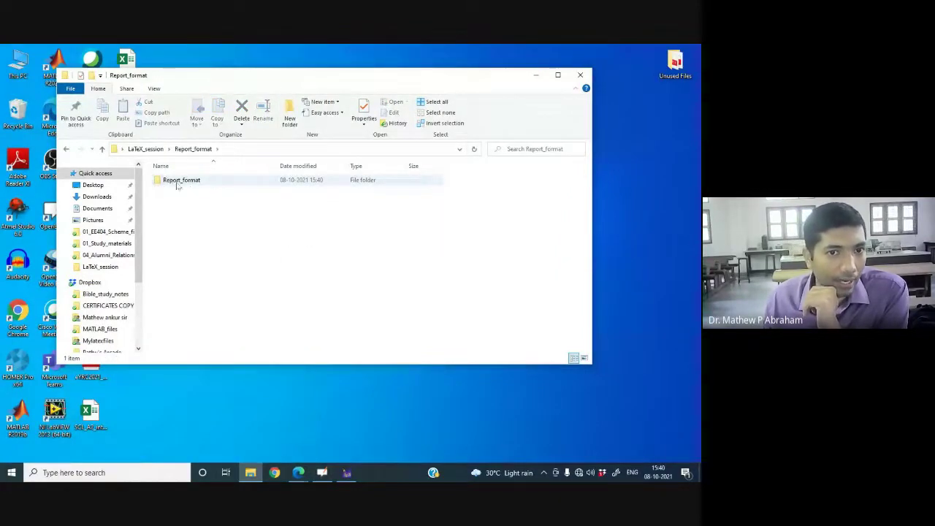
pyautogui.doubleClick(179, 183)
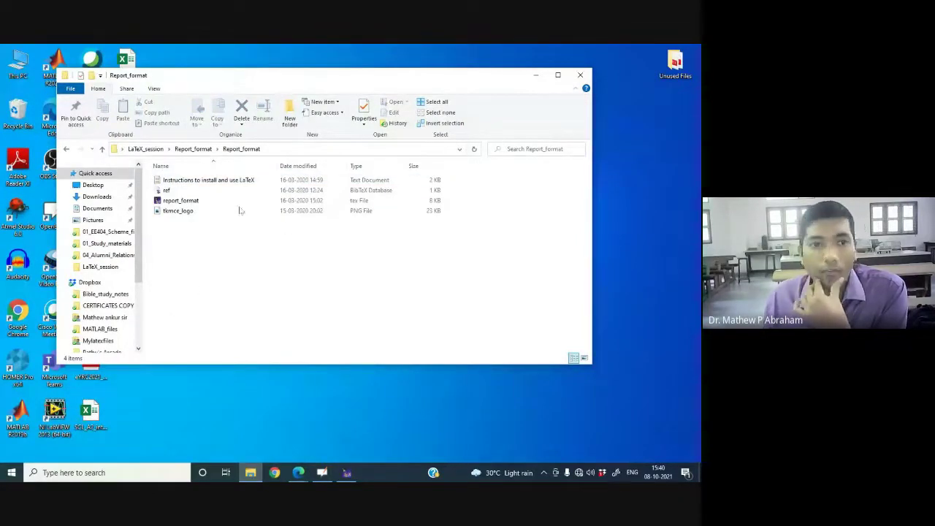
pyautogui.doubleClick(203, 183)
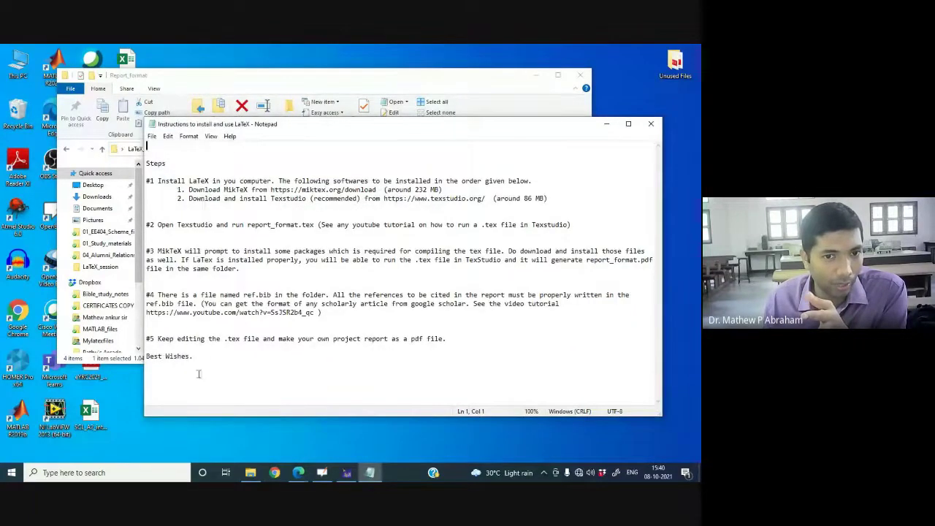
pyautogui.click(651, 123)
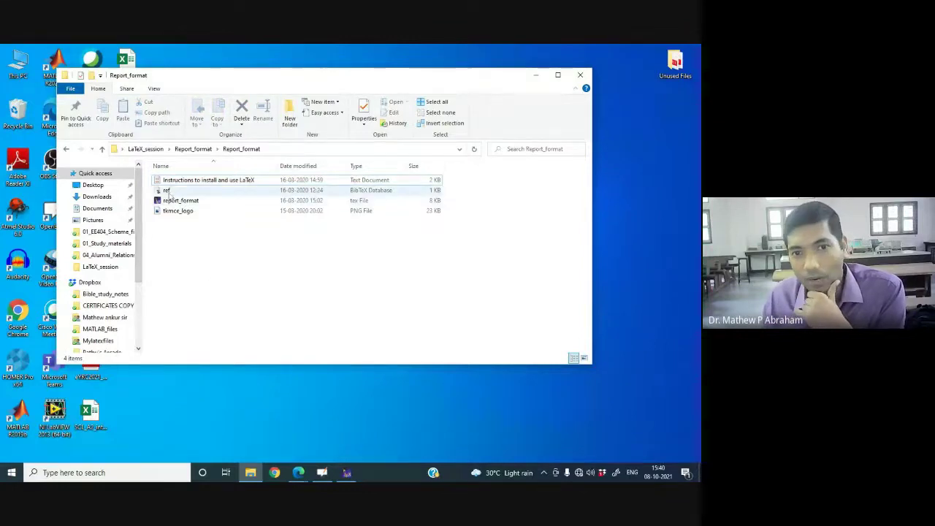
pyautogui.click(168, 192)
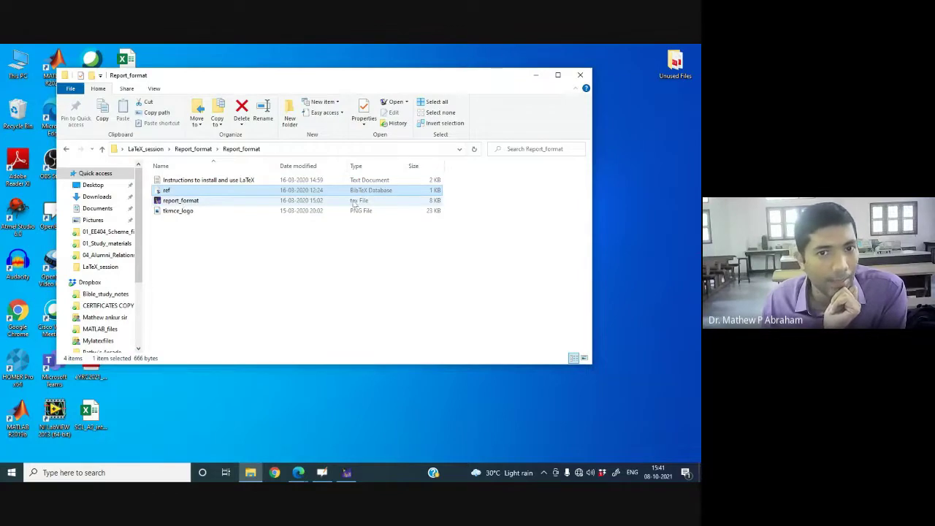
pyautogui.click(181, 203)
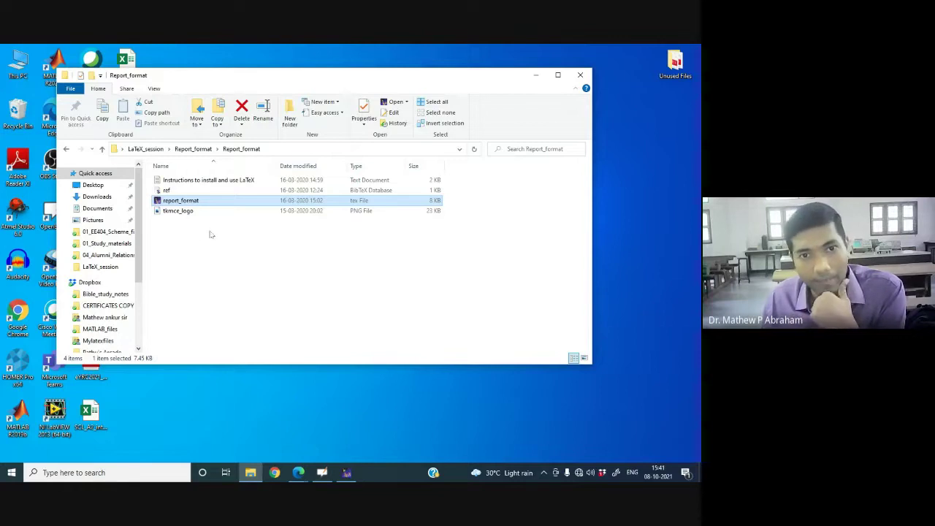
# Switch to TeXstudio, close first_file.tex, and open report_format.tex from the inner Report_format folder
pyautogui.click(346, 472)
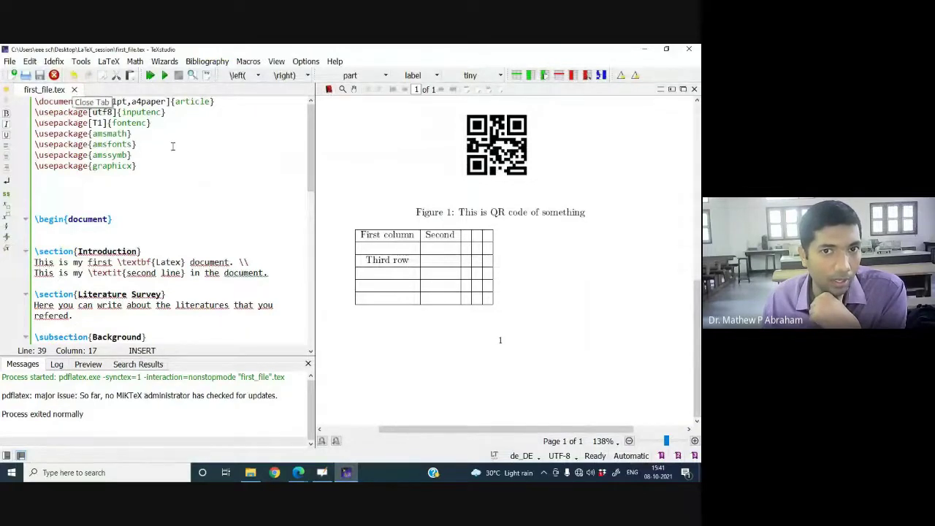
pyautogui.click(74, 89)
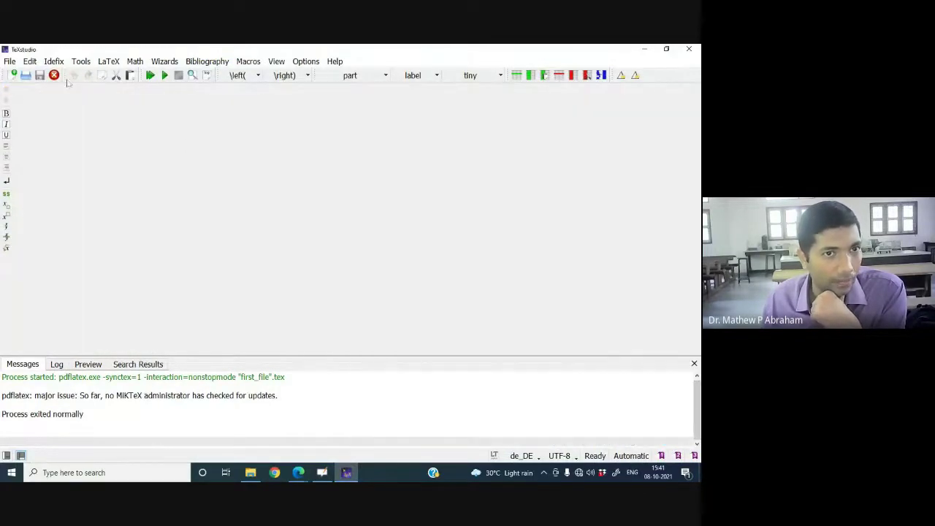
pyautogui.click(9, 62)
pyautogui.click(28, 99)
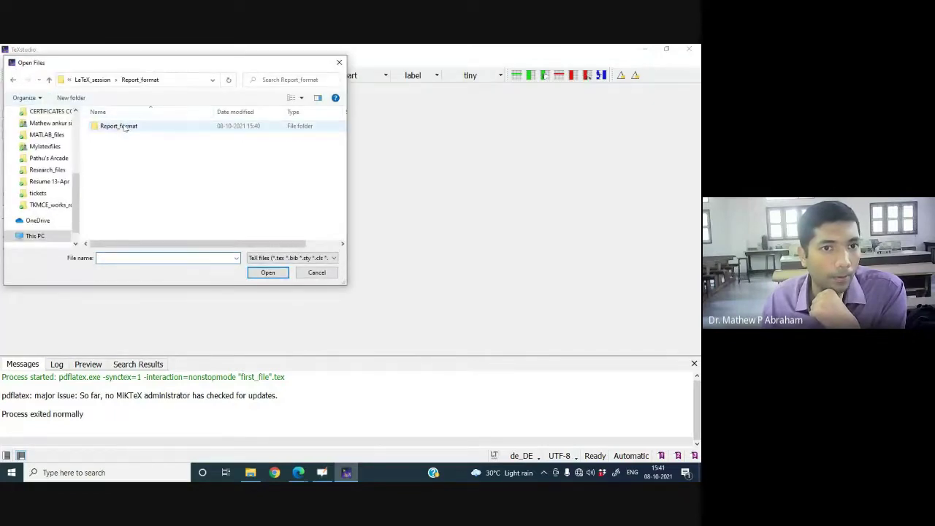
pyautogui.doubleClick(124, 127)
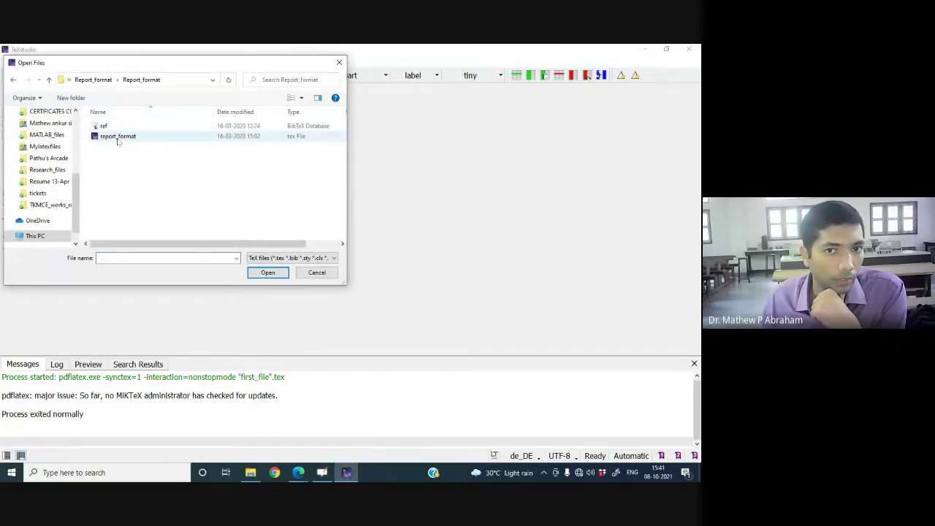
pyautogui.click(111, 135)
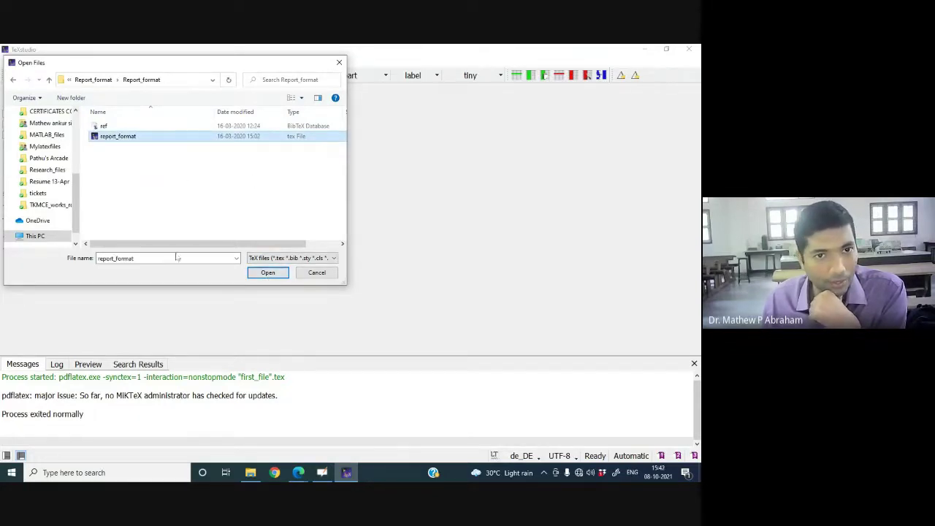
pyautogui.click(268, 274)
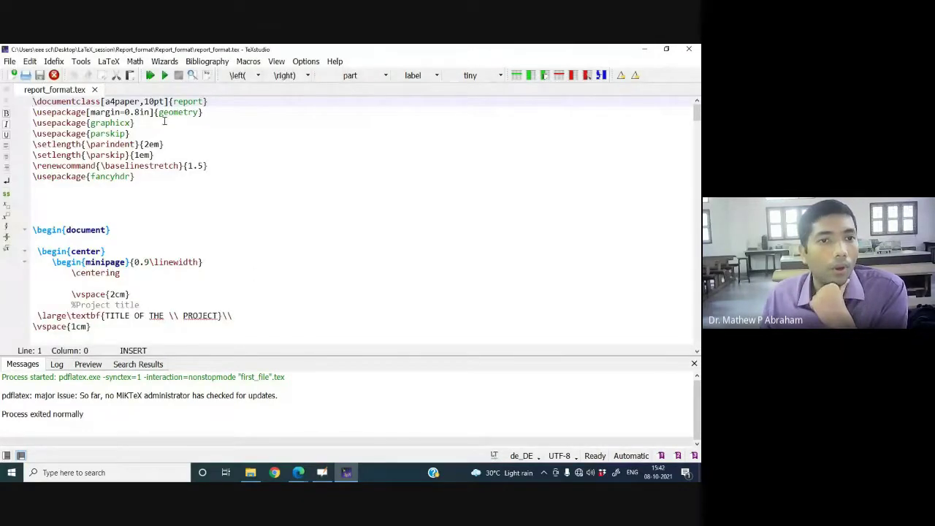
# Skim the report template's source code, then build report_format.tex and view the resulting PDF
pyautogui.scroll(-15, 384, 193)
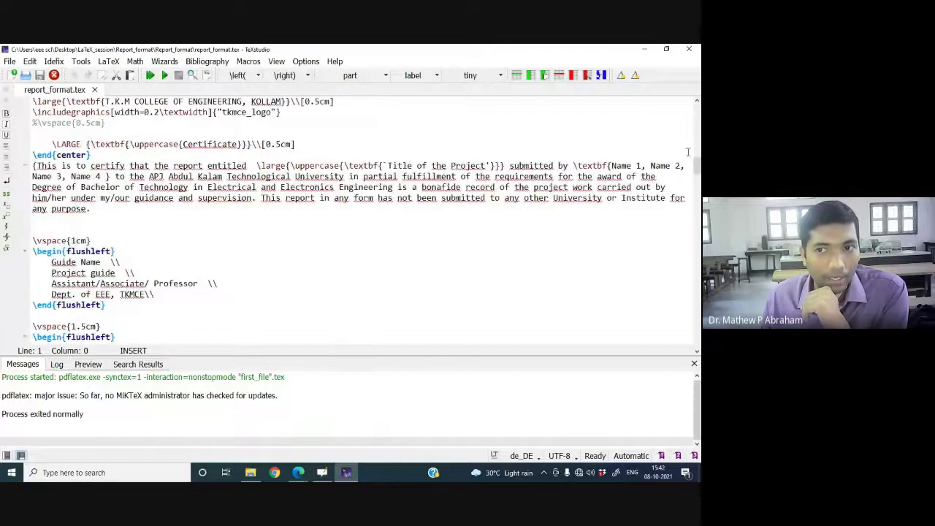
pyautogui.moveTo(698, 167); pyautogui.dragTo(698, 104)
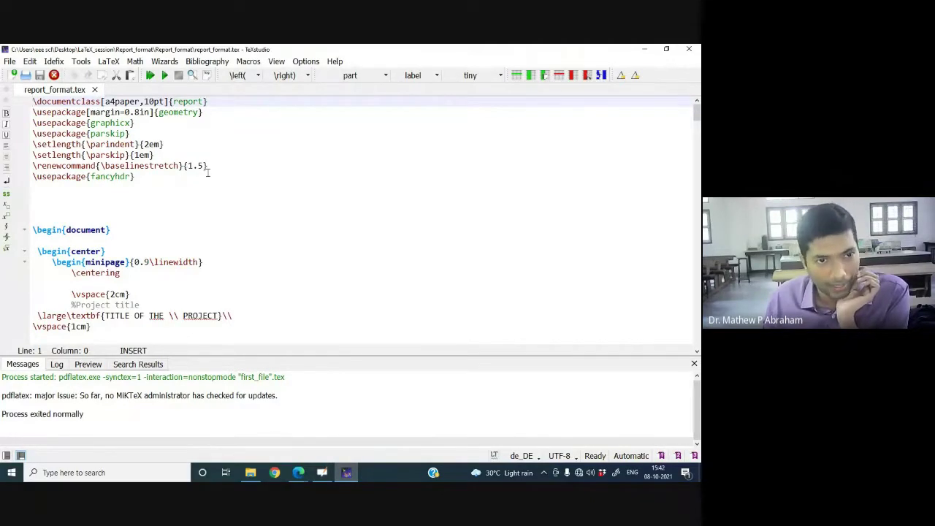
pyautogui.scroll(-10, 212, 219)
pyautogui.scroll(10, 209, 248)
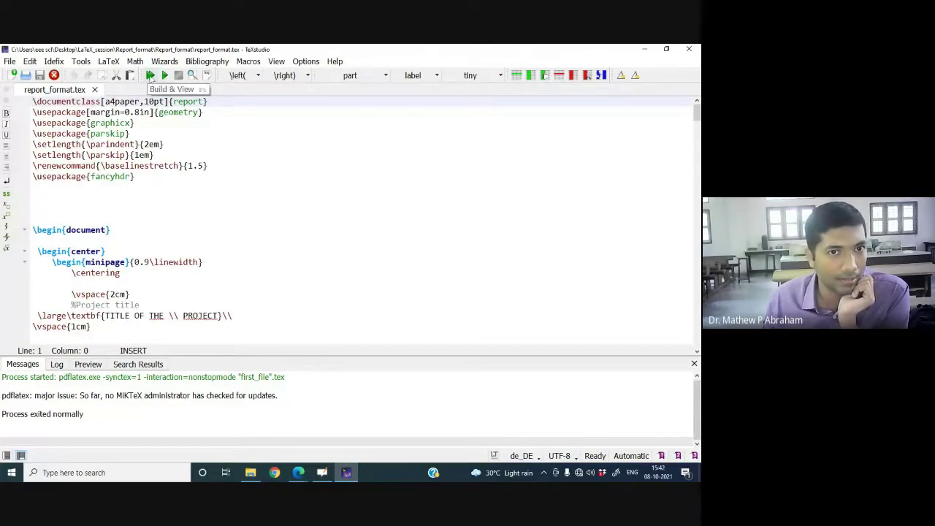
pyautogui.click(150, 76)
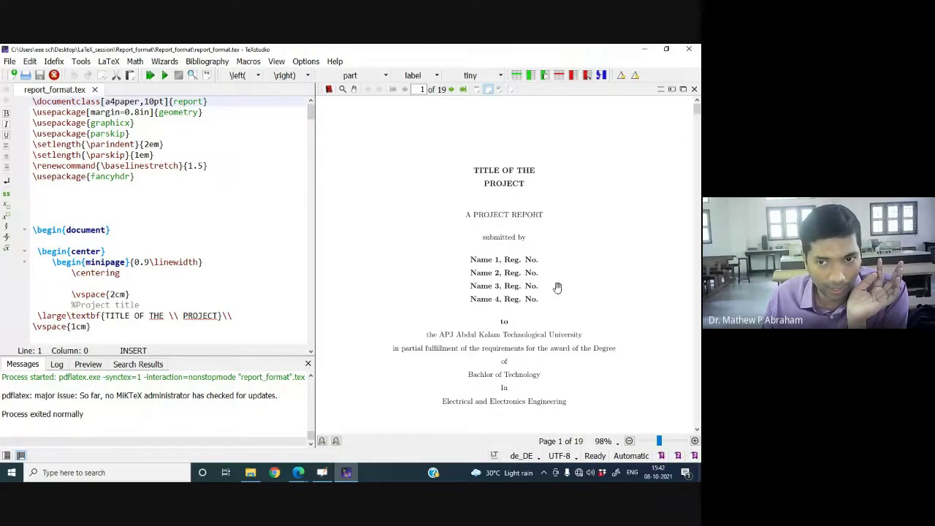
# Examine the title page and certificate page of the compiled project report in the PDF preview
pyautogui.scroll(-1, 504, 279)
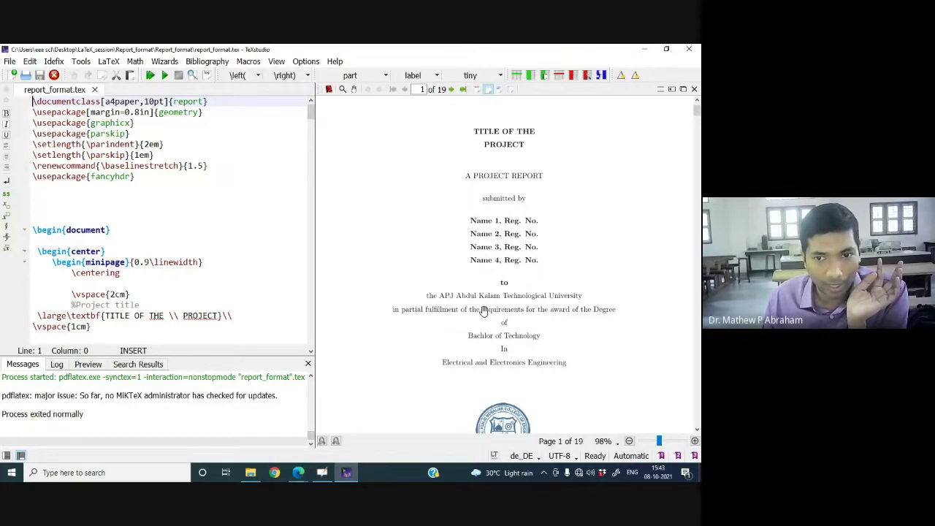
pyautogui.scroll(-10, 484, 310)
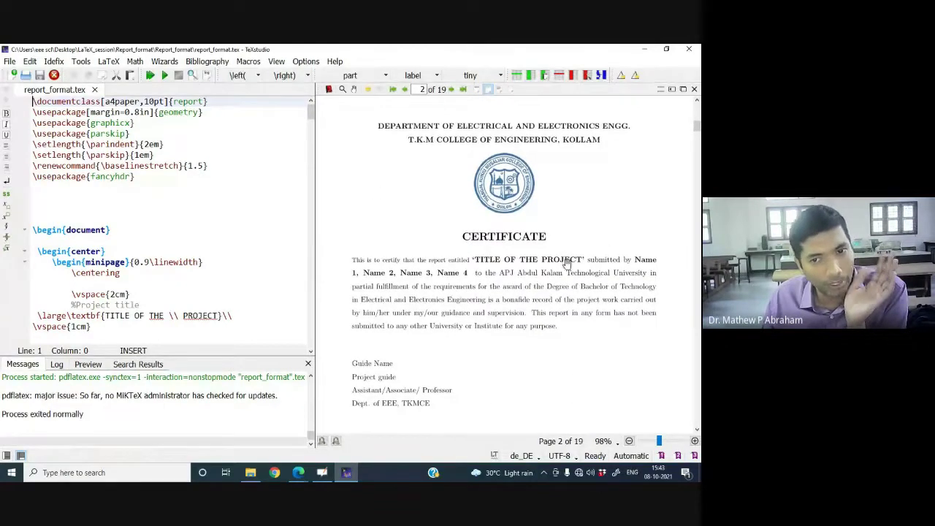
pyautogui.scroll(10, 567, 264)
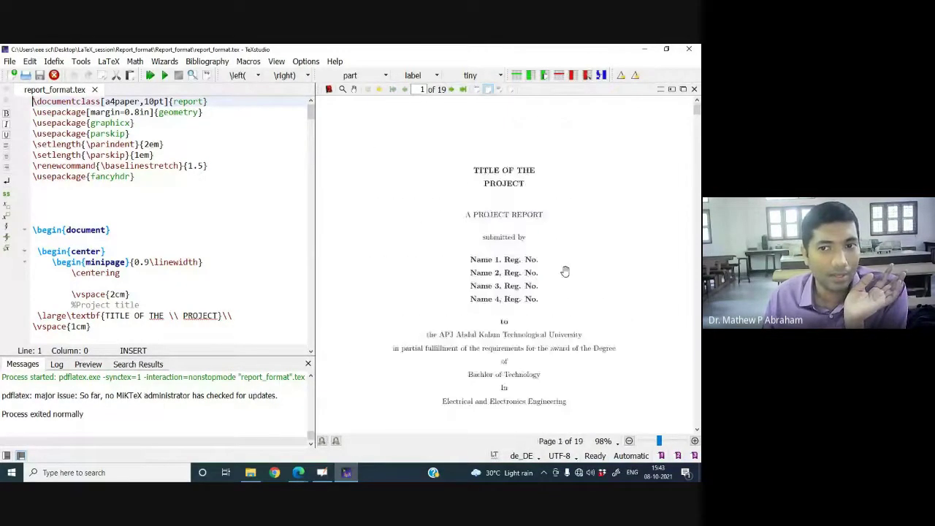
pyautogui.scroll(-9, 565, 272)
pyautogui.scroll(6, 563, 273)
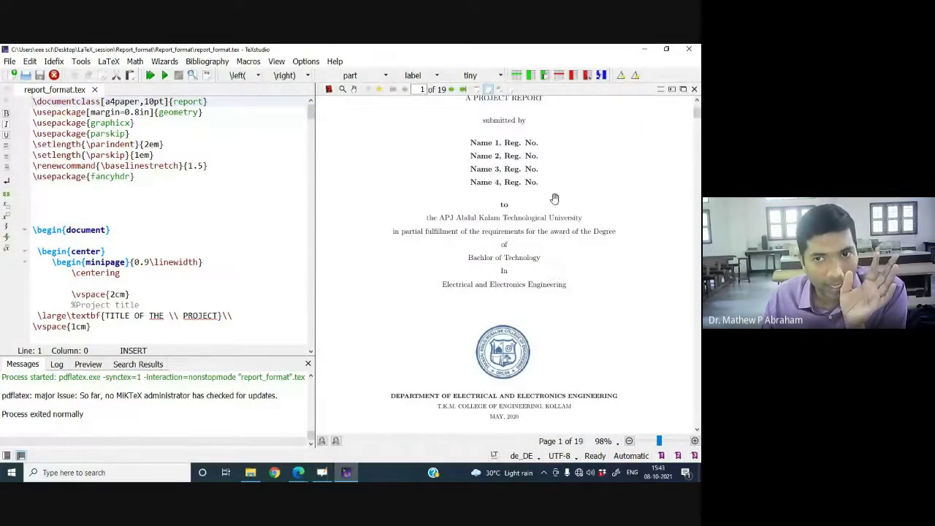
pyautogui.scroll(3, 531, 236)
pyautogui.scroll(-1, 529, 239)
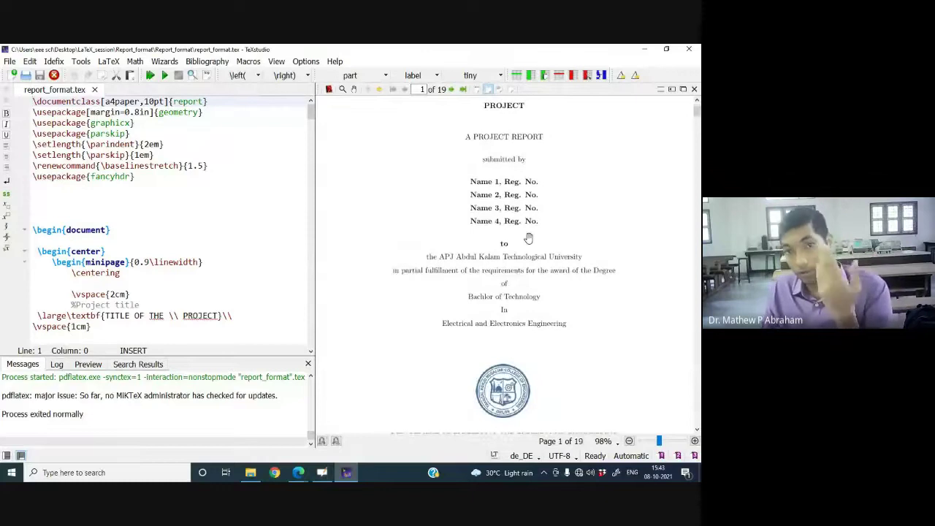
pyautogui.scroll(1, 528, 238)
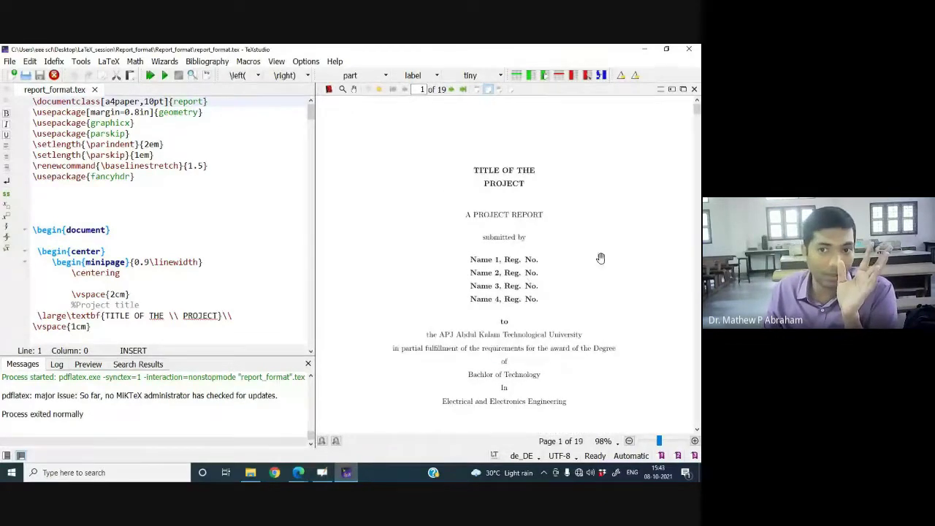